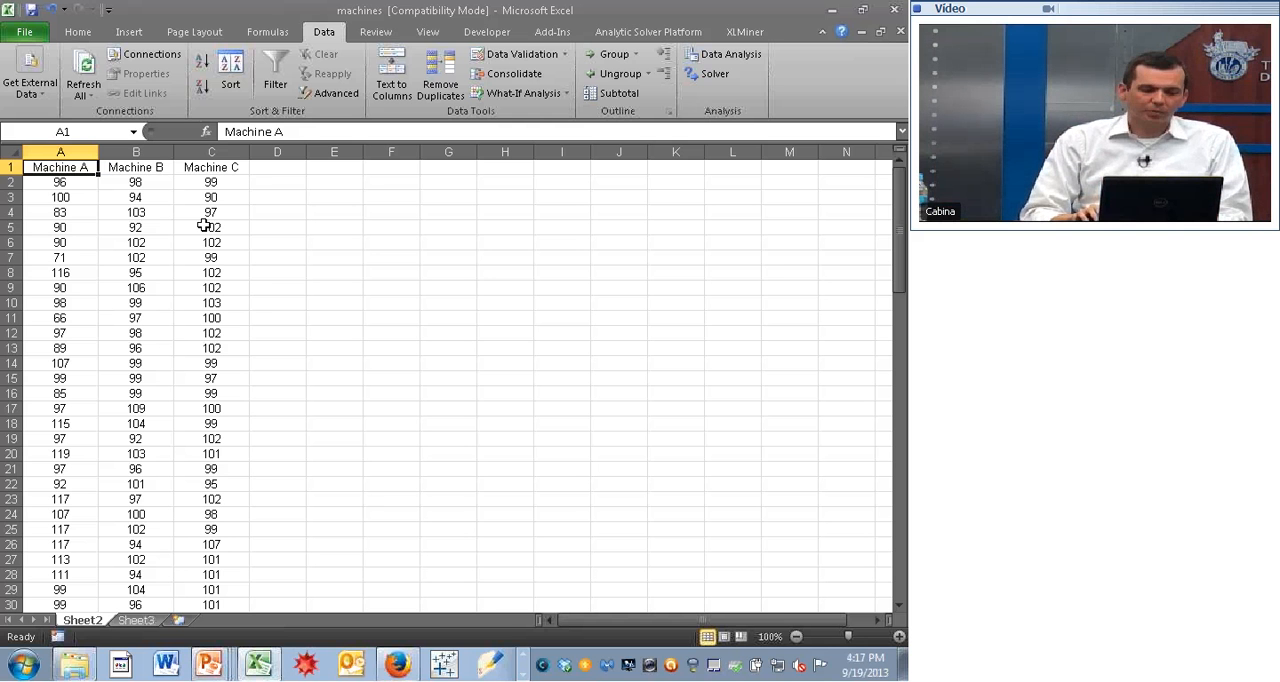
- Examine the Machine A, Machine B and Machine C headers and the first readings of Machine A
{"action": "key", "text": "ctrl+Right"}
{"action": "key", "text": "ctrl+Left"}
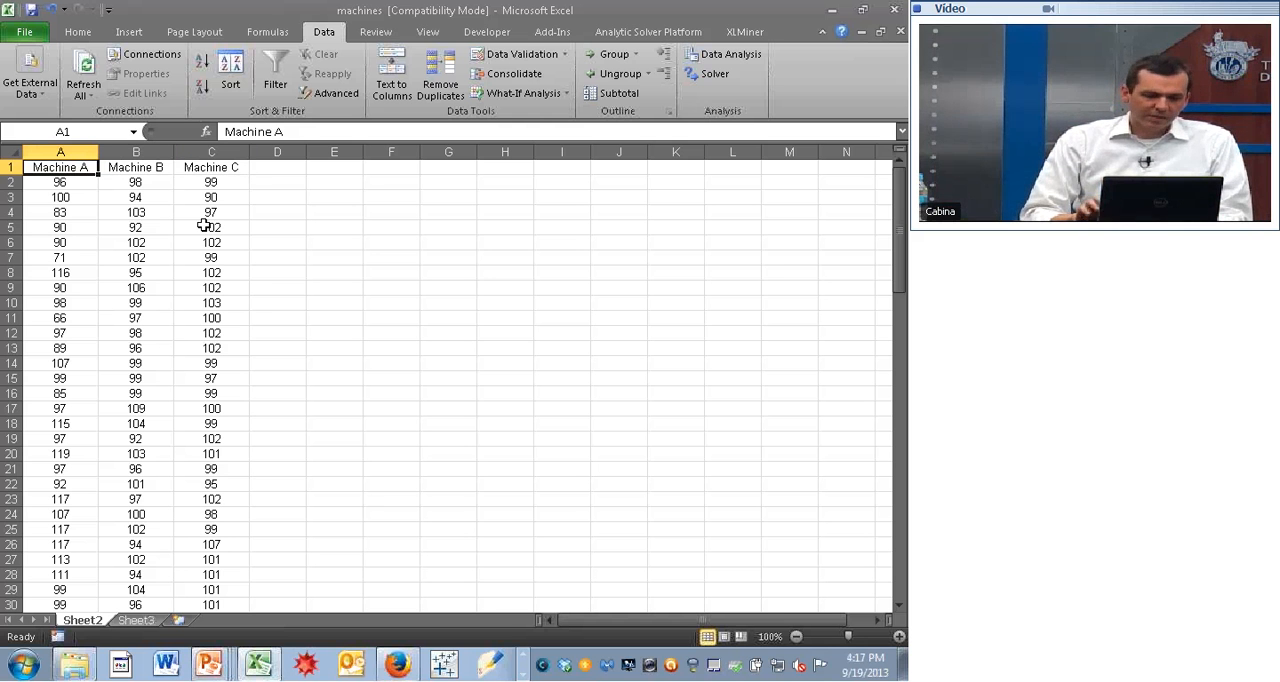
{"action": "left_click", "coordinate": [63, 197]}
{"action": "key", "text": "ctrl+Up"}
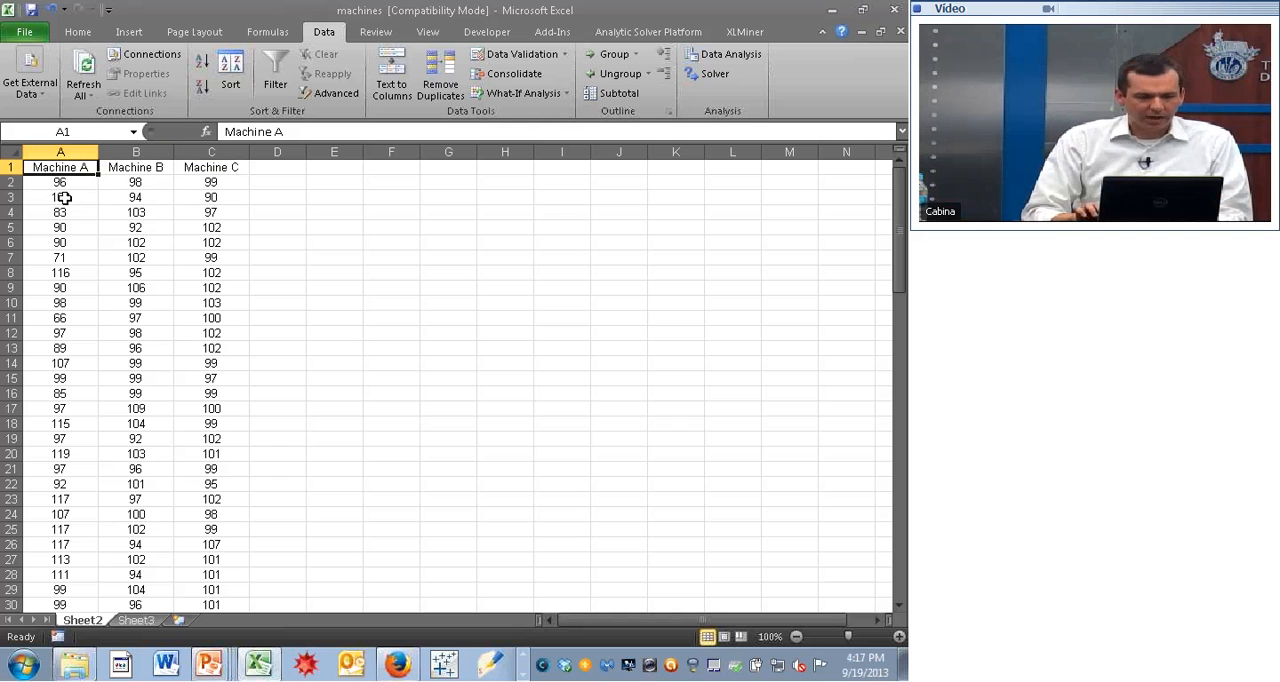
{"action": "key", "text": "Right"}
{"action": "key", "text": "Left"}
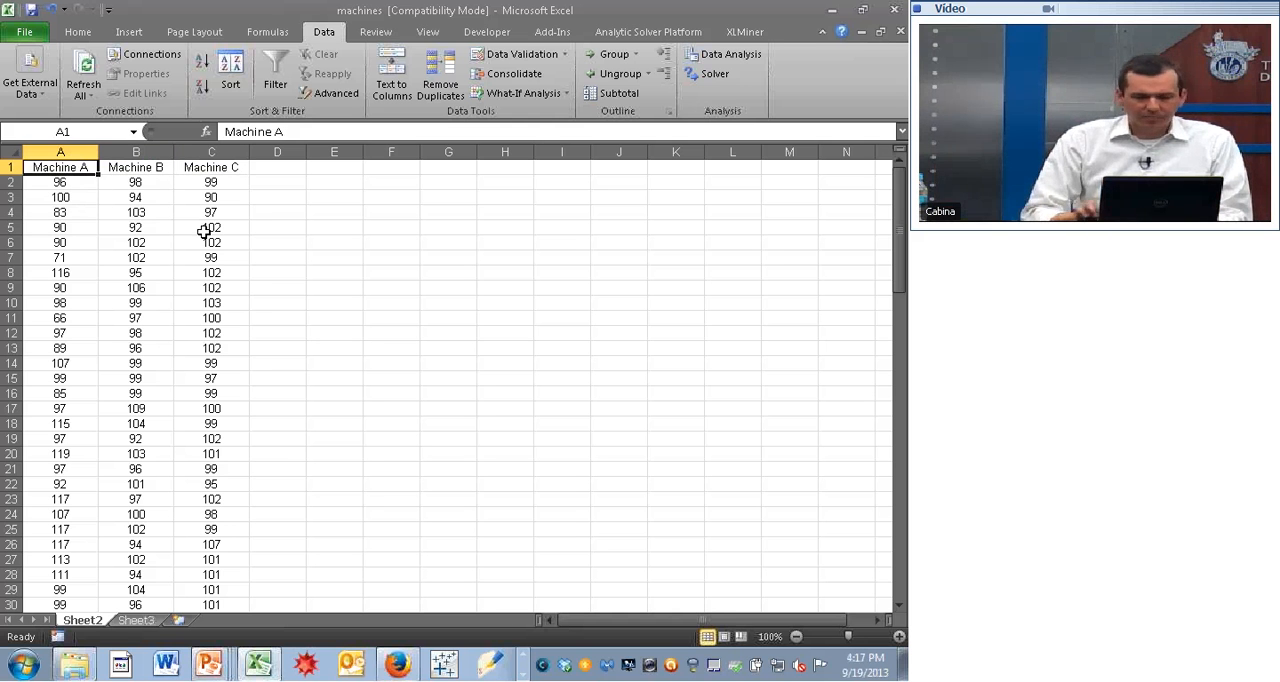
{"action": "key", "text": "Down"}
{"action": "key", "text": "Down"}
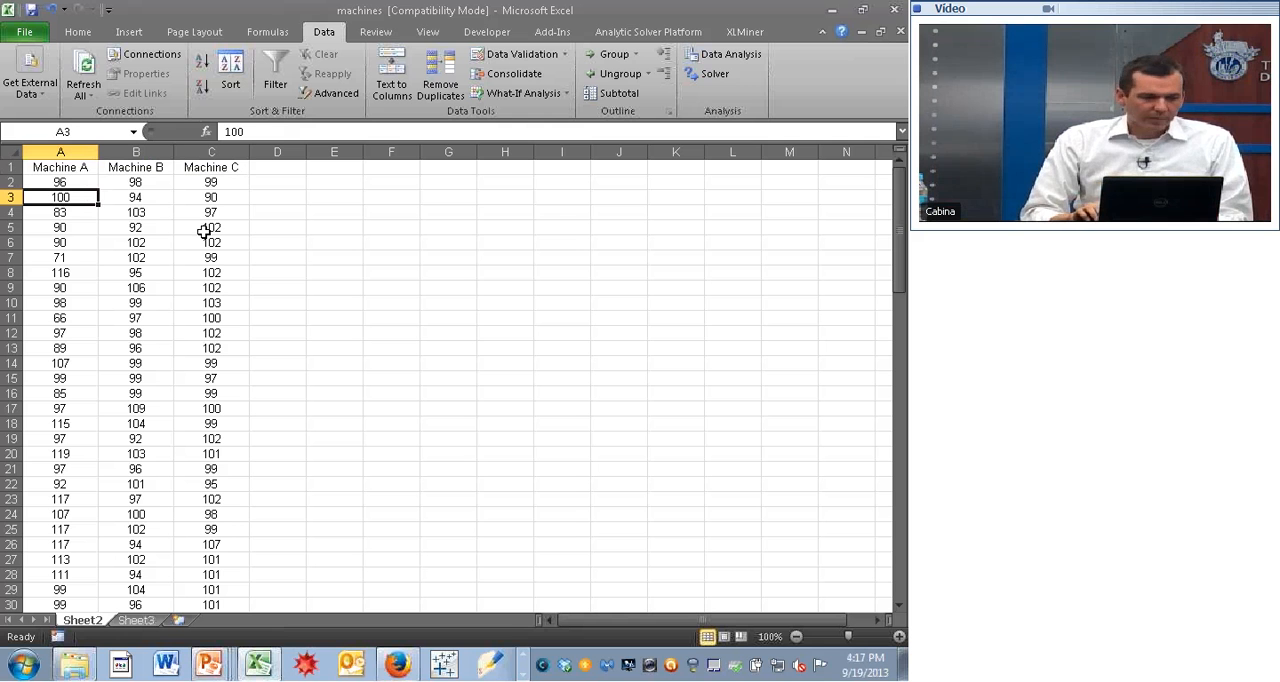
{"action": "key", "text": "Up"}
{"action": "key", "text": "Up"}
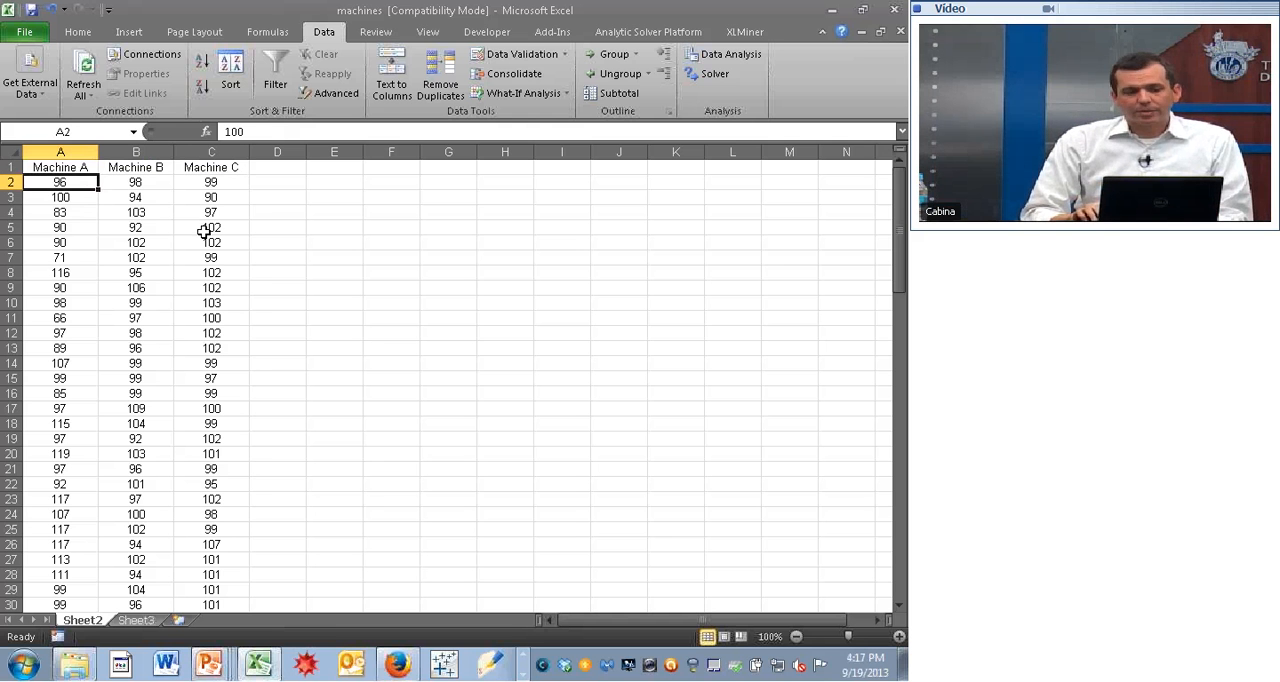
{"action": "key", "text": "Down"}
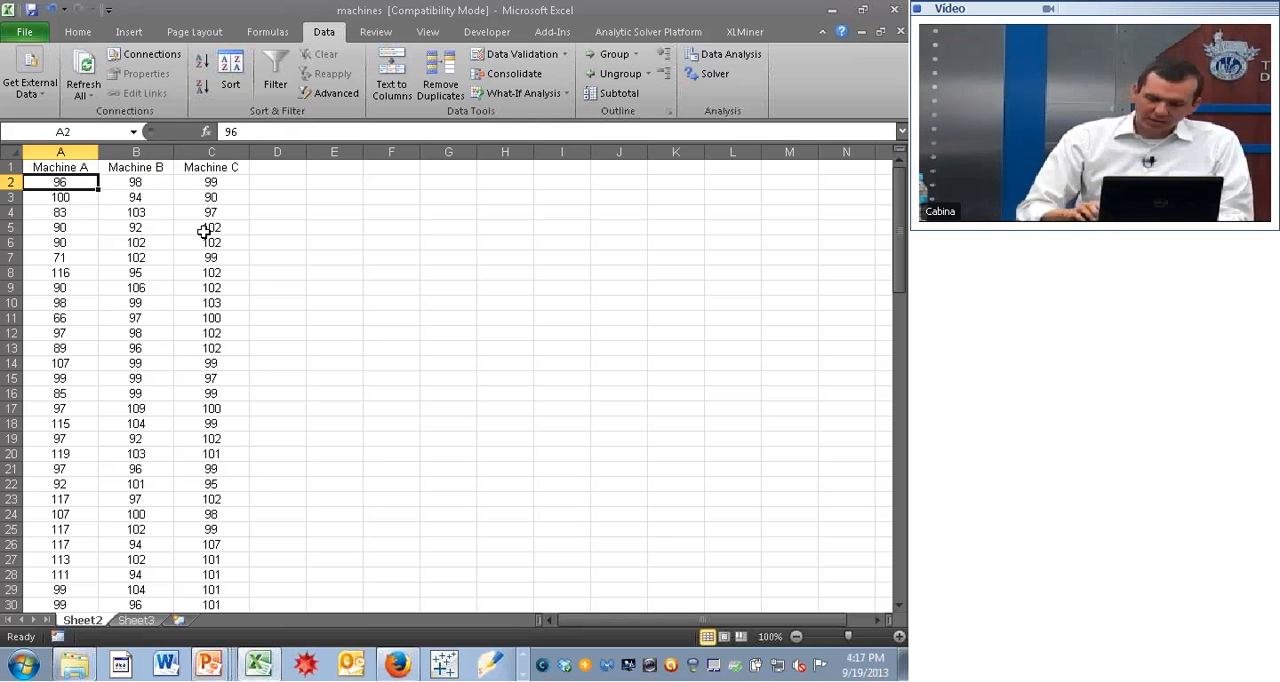
- Look through the Machine A readings to the end of the data and return to the first reading
{"action": "key", "text": "Page_Down"}
{"action": "key", "text": "Page_Down"}
{"action": "key", "text": "Page_Down"}
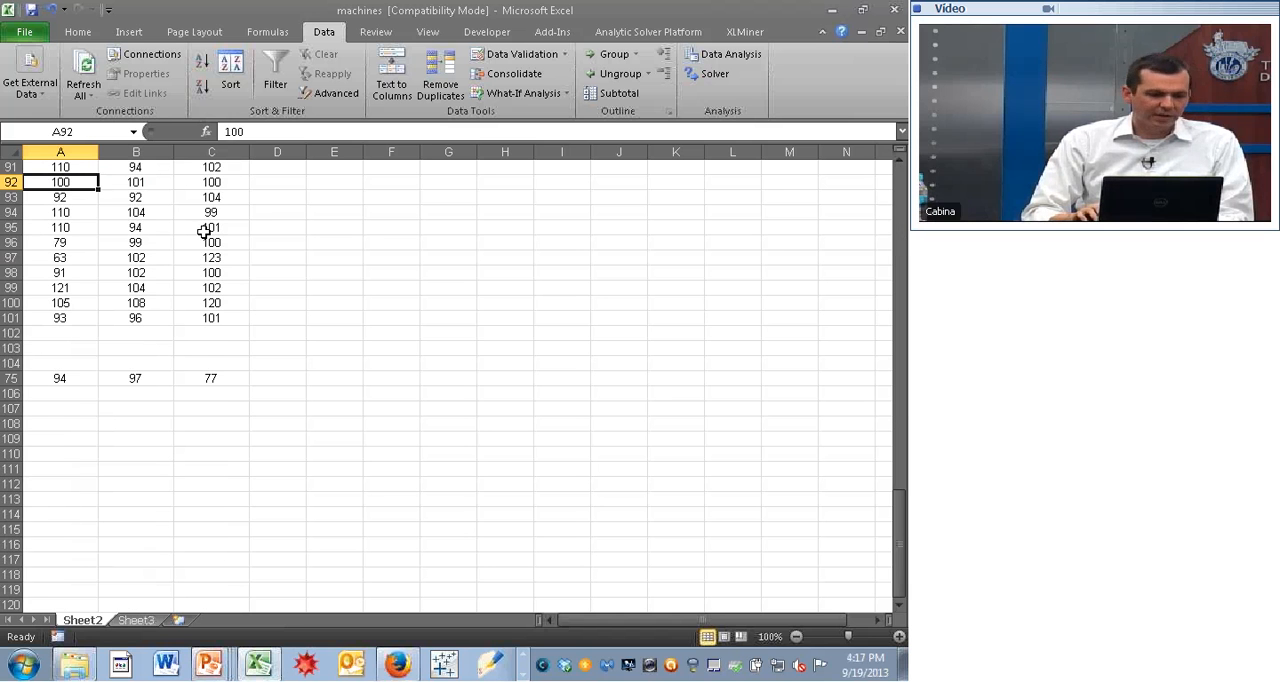
{"action": "key", "text": "Page_Up"}
{"action": "key", "text": "Page_Up"}
{"action": "key", "text": "Page_Up"}
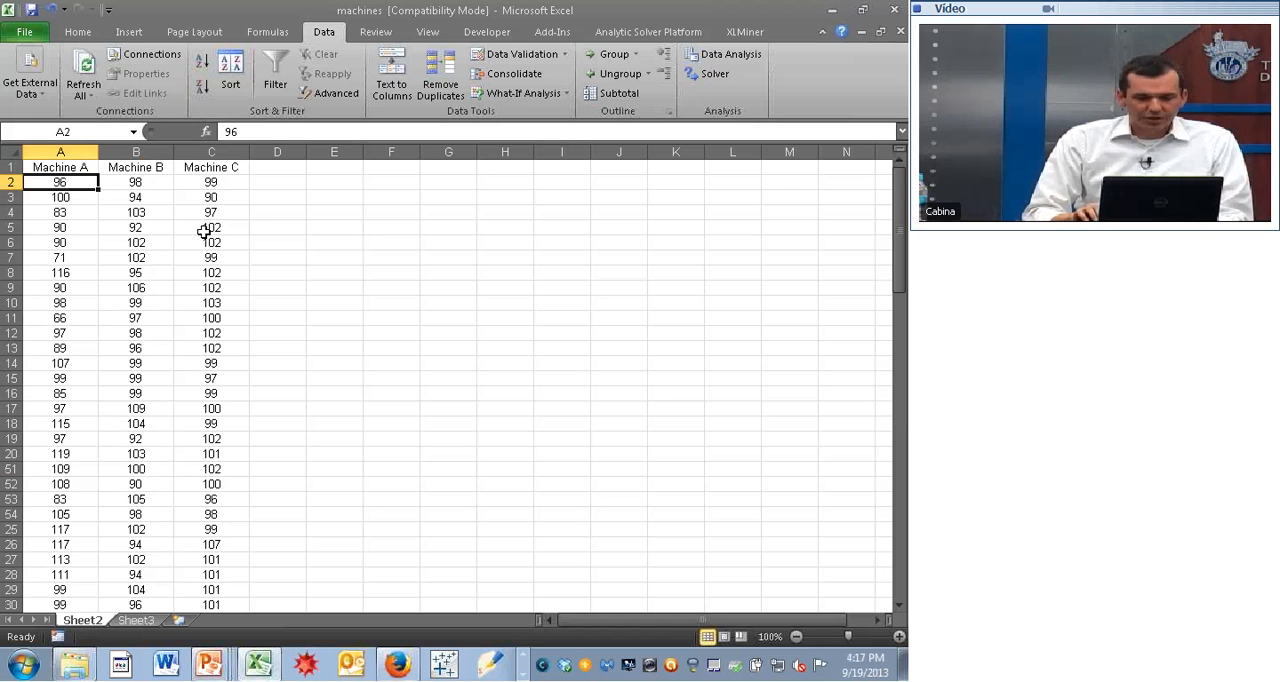
{"action": "key", "text": "Up"}
{"action": "key", "text": "Down"}
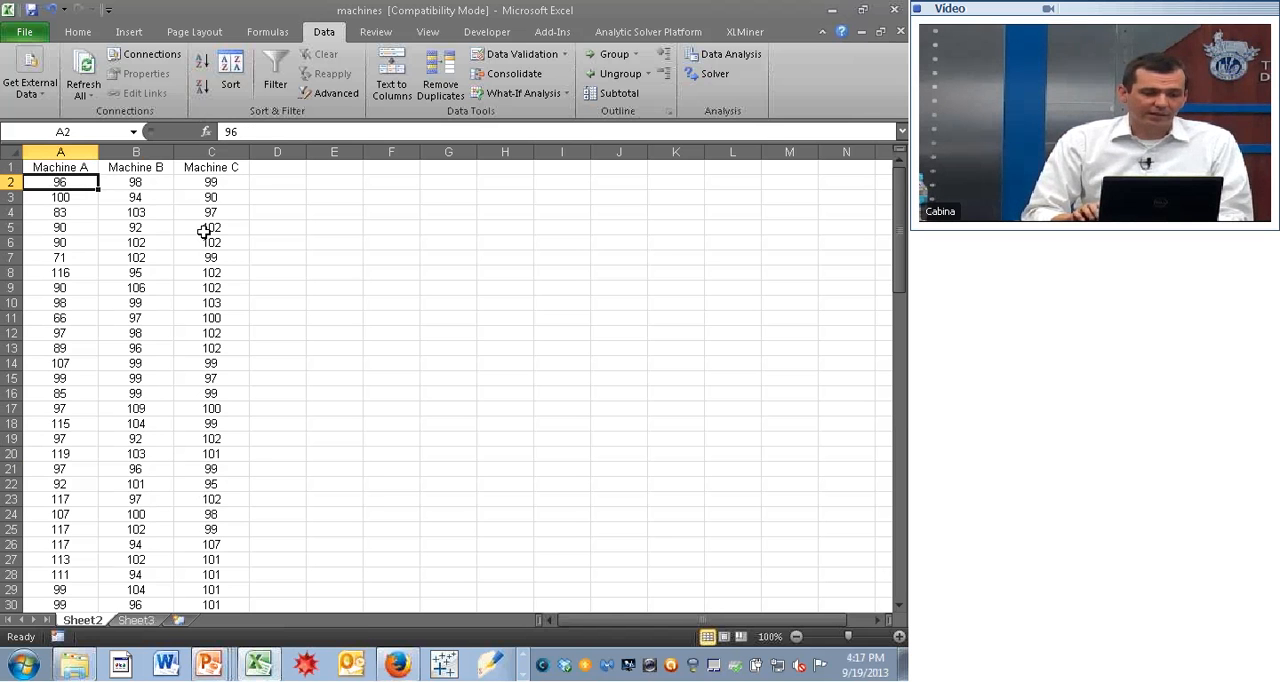
- Compare the first few readings in the Machine A, Machine B and Machine C columns
{"action": "key", "text": "Down"}
{"action": "key", "text": "Down"}
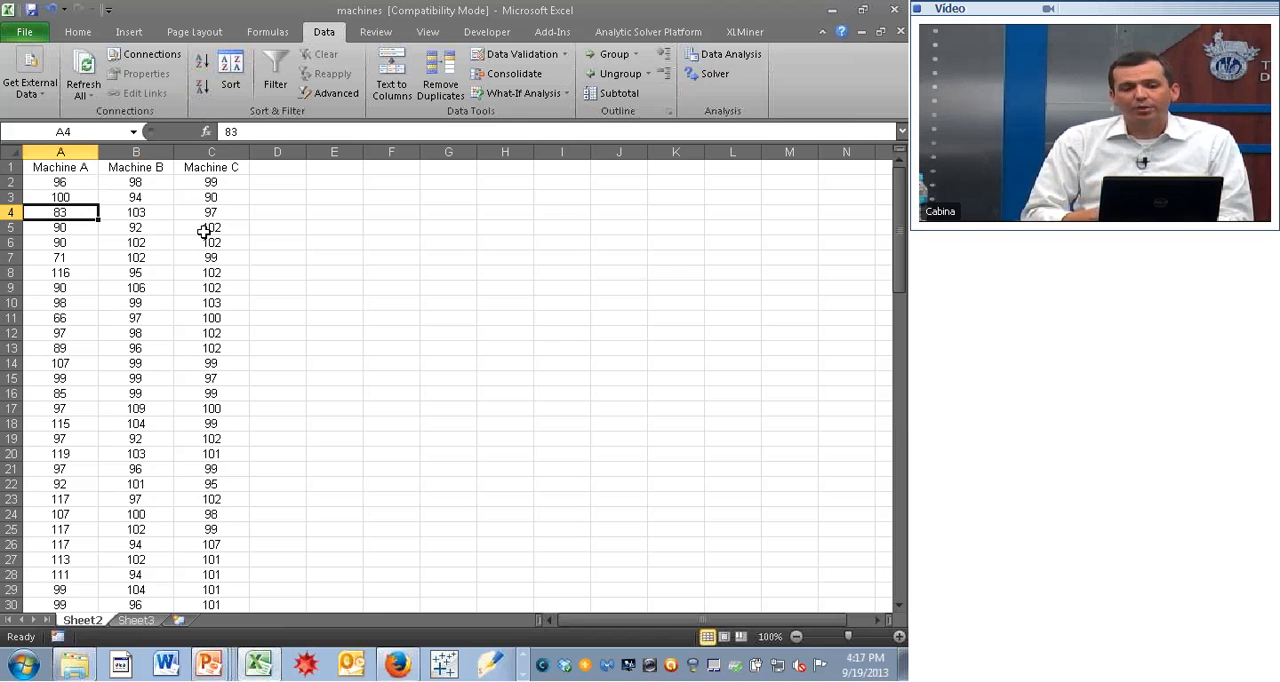
{"action": "key", "text": "Right"}
{"action": "key", "text": "Up"}
{"action": "key", "text": "Up"}
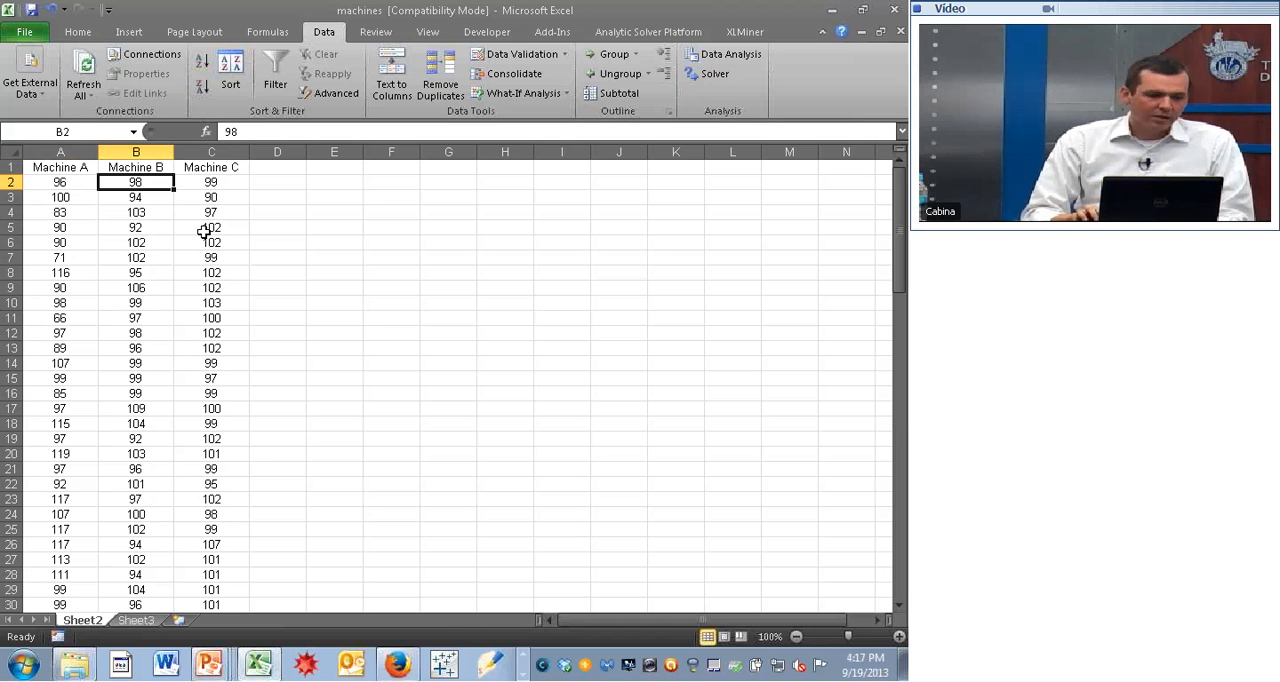
{"action": "key", "text": "Down"}
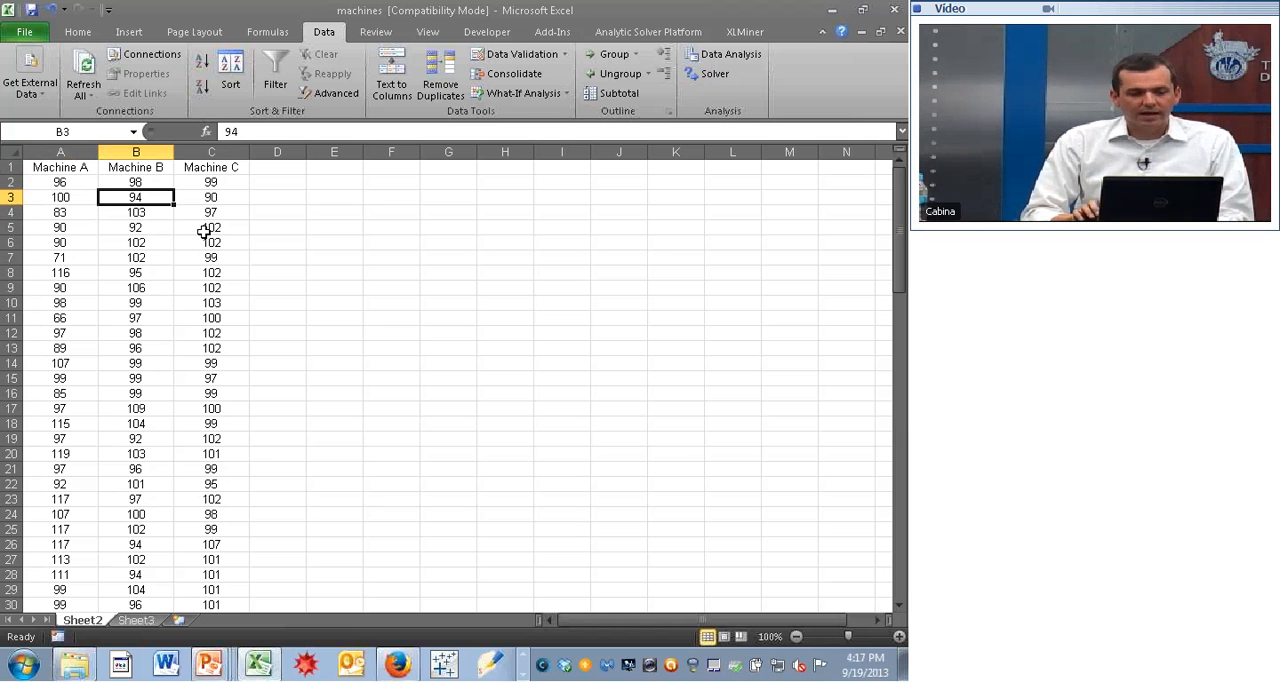
{"action": "key", "text": "Down"}
{"action": "key", "text": "Right"}
{"action": "key", "text": "Up"}
{"action": "key", "text": "Up"}
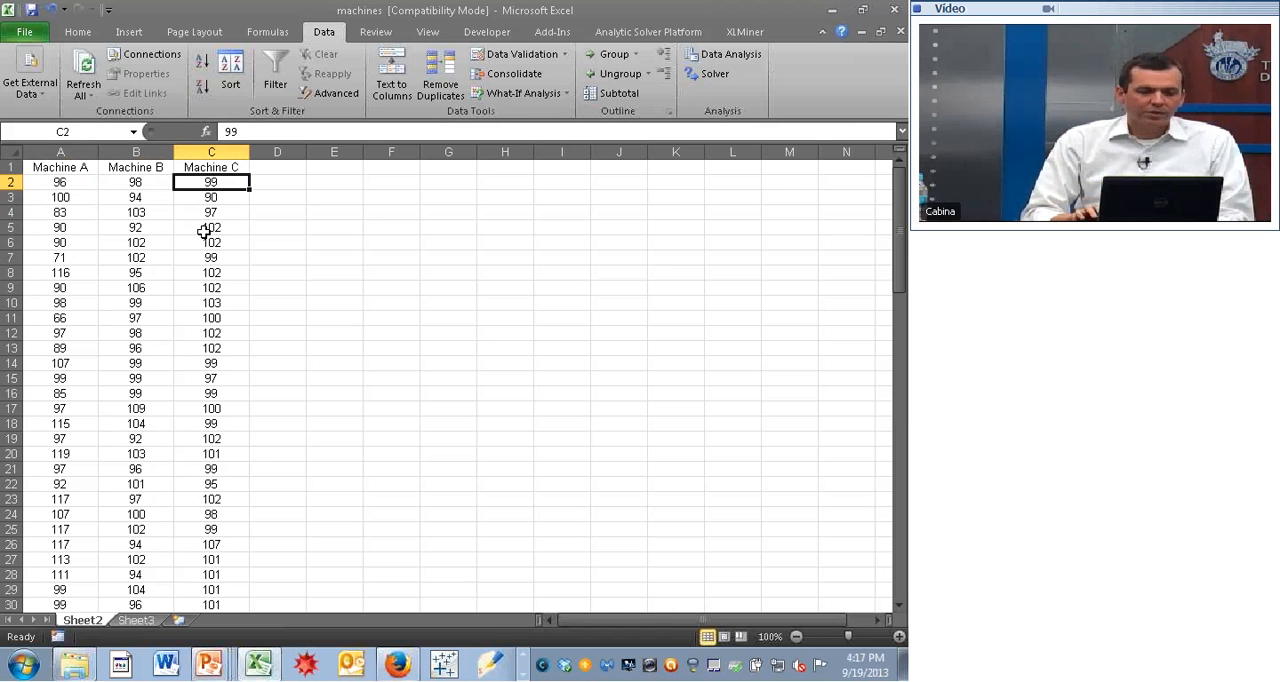
- Review the rows of all three machines down to the first empty row below the data and back up
{"action": "left_click", "coordinate": [117, 276]}
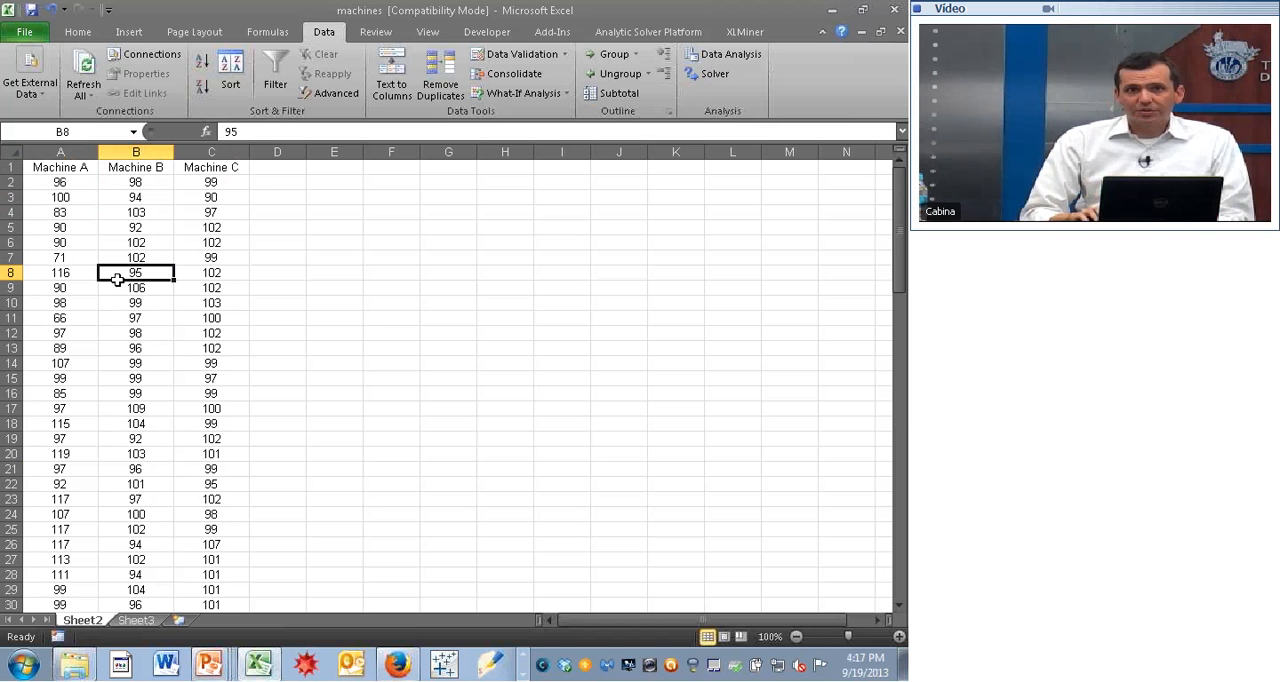
{"action": "key", "text": "Page_Down"}
{"action": "key", "text": "Page_Down"}
{"action": "key", "text": "Page_Down"}
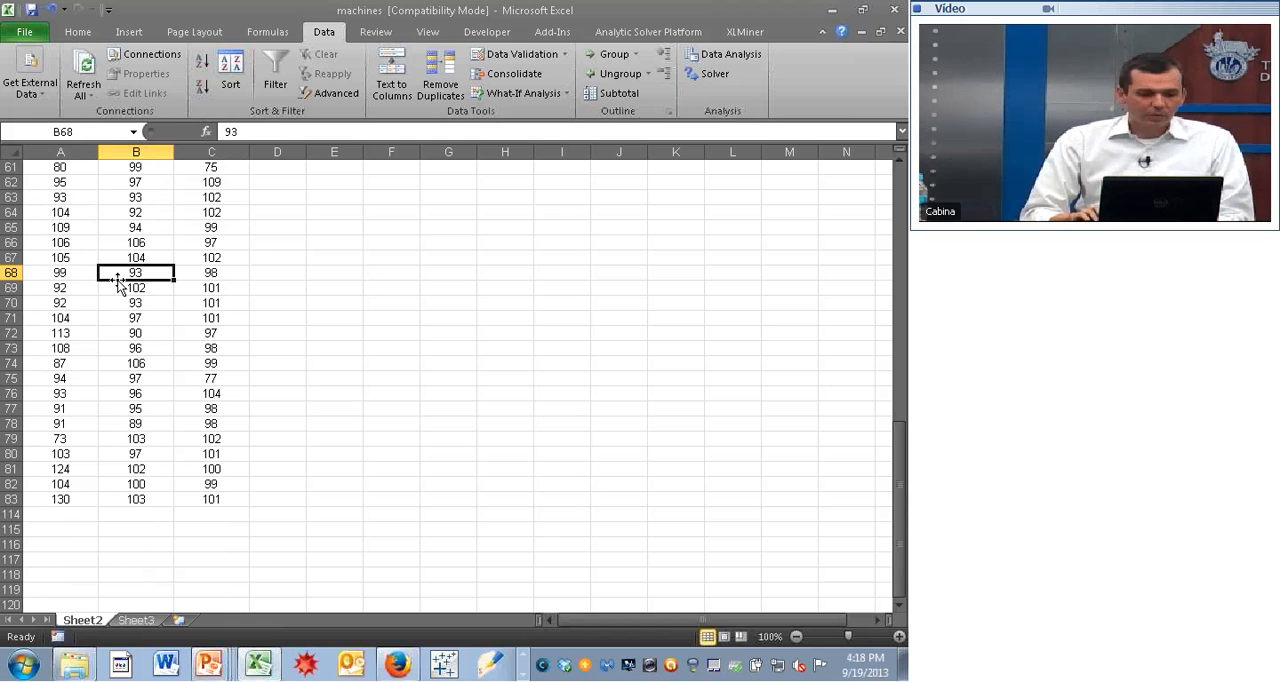
{"action": "key", "text": "Down"}
{"action": "key", "text": "Left"}
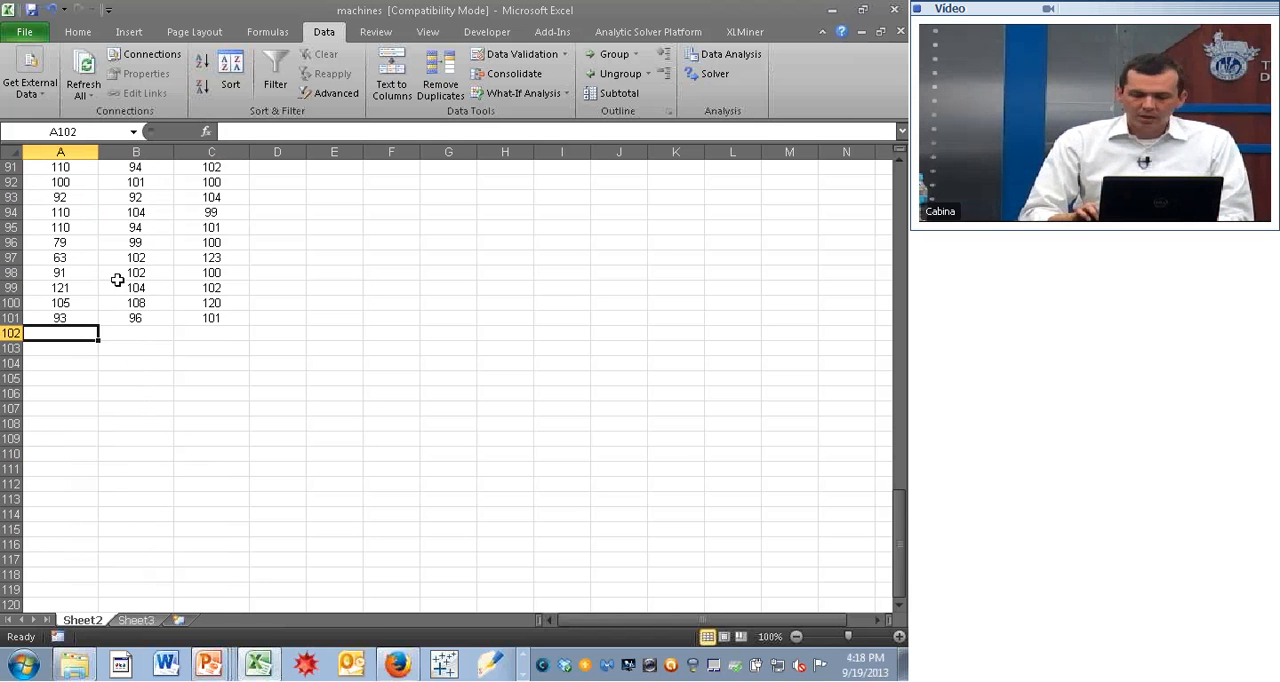
{"action": "key", "text": "Page_Up"}
{"action": "key", "text": "Page_Up"}
{"action": "key", "text": "Page_Up"}
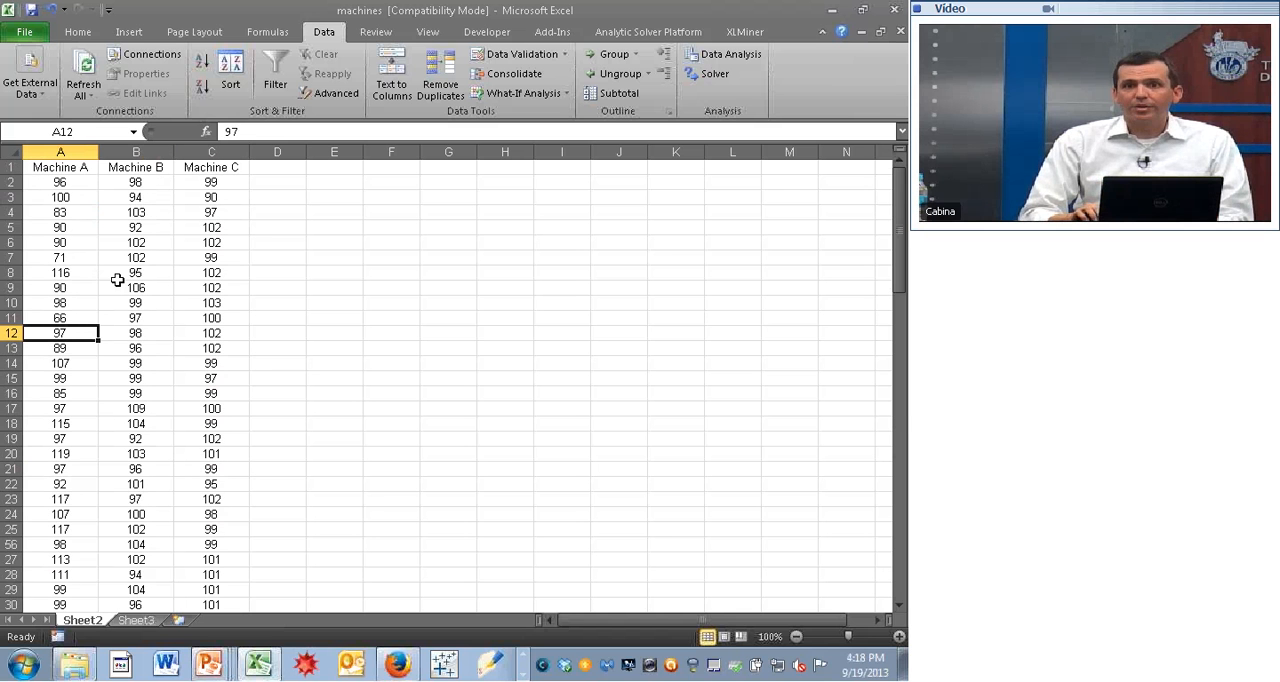
- Calculate the average of the Machine A readings A2:A101 in cell A102 with the AVERAGE function
{"action": "key", "text": "Page_Down"}
{"action": "key", "text": "Page_Down"}
{"action": "key", "text": "Page_Down"}
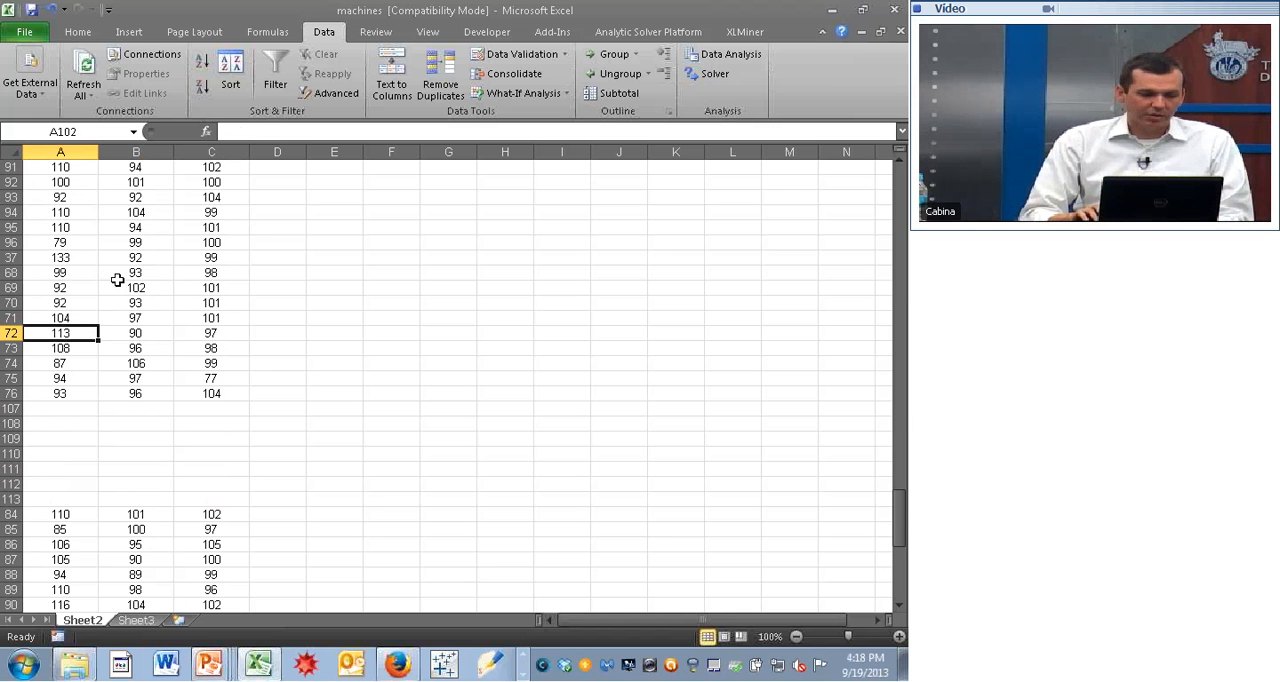
{"action": "type", "text": "=av"}
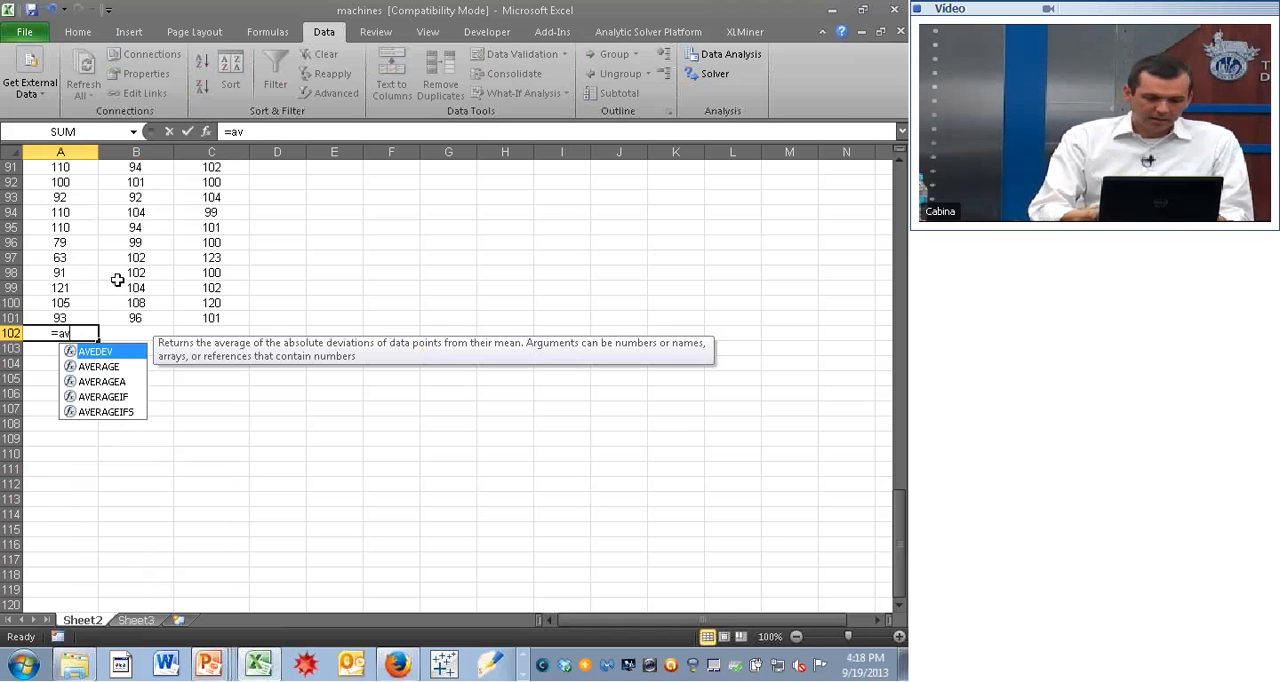
{"action": "type", "text": "erage("}
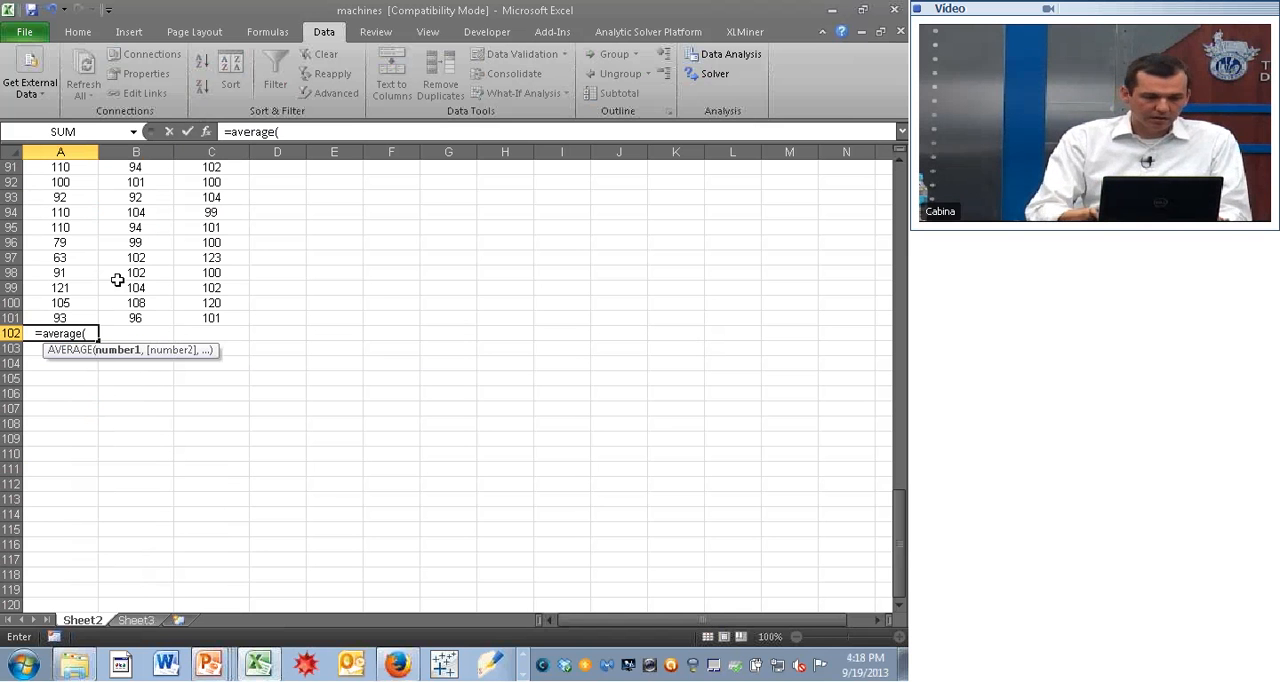
{"action": "key", "text": "Up"}
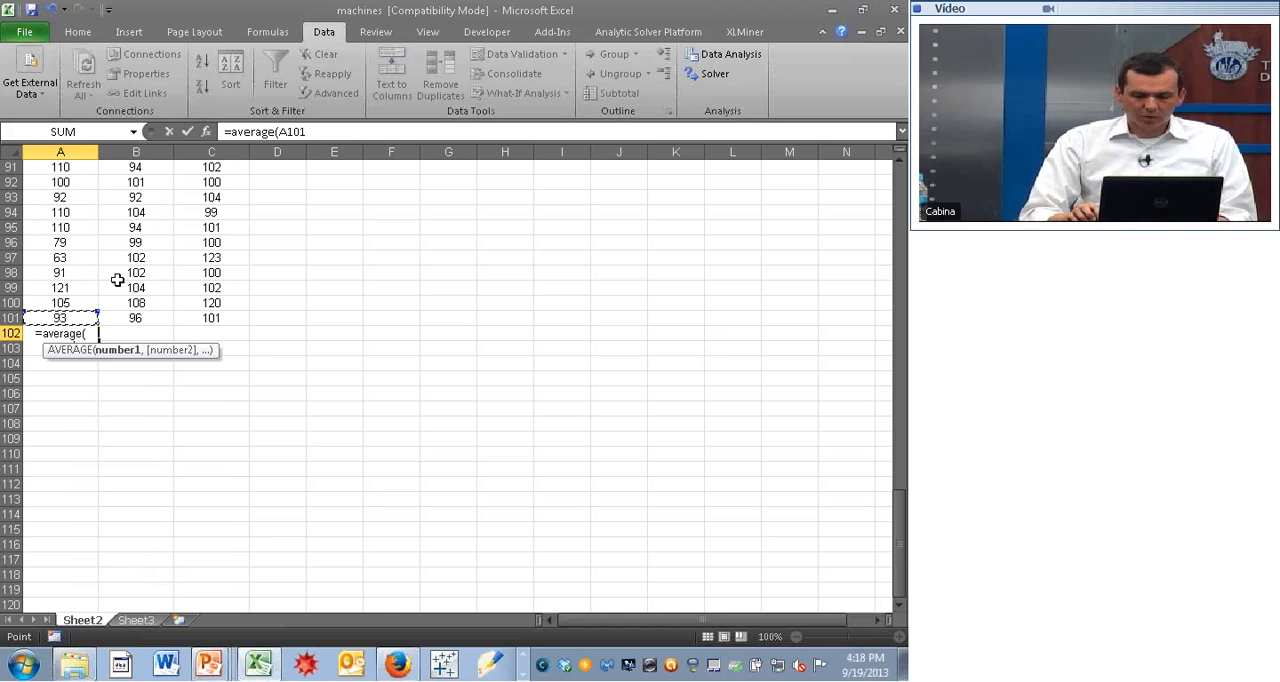
{"action": "key", "text": "ctrl+shift+Up"}
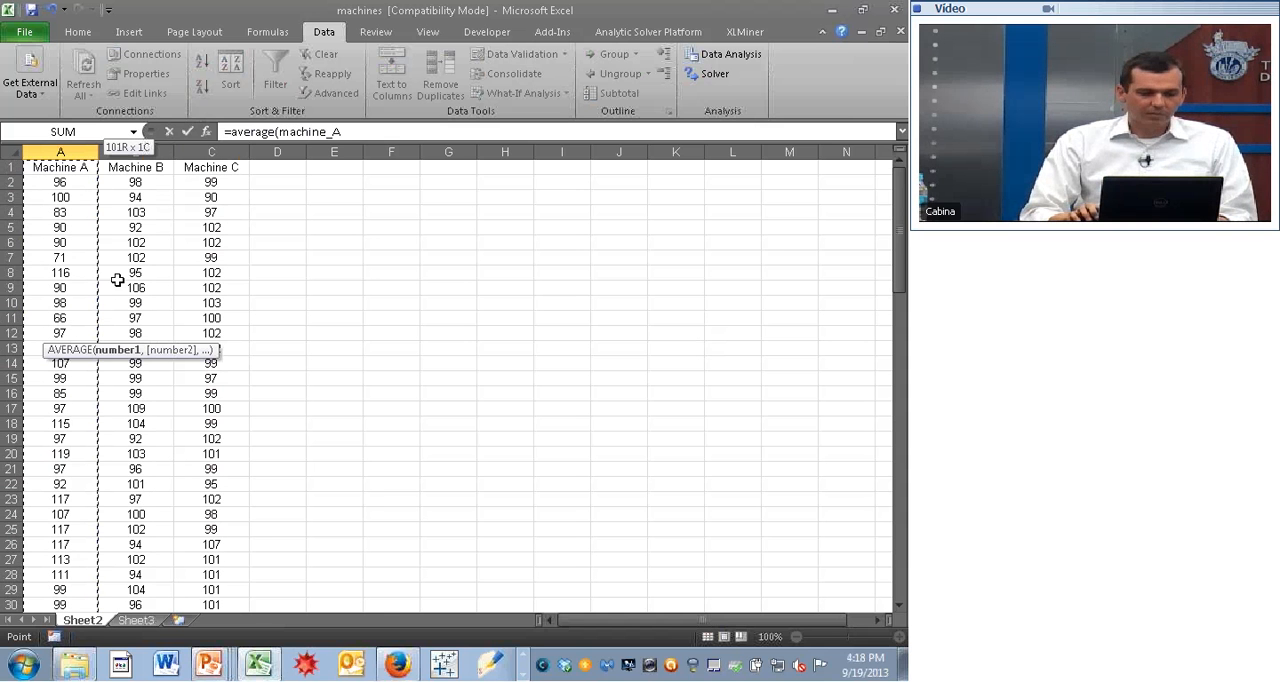
{"action": "key", "text": "shift+Down"}
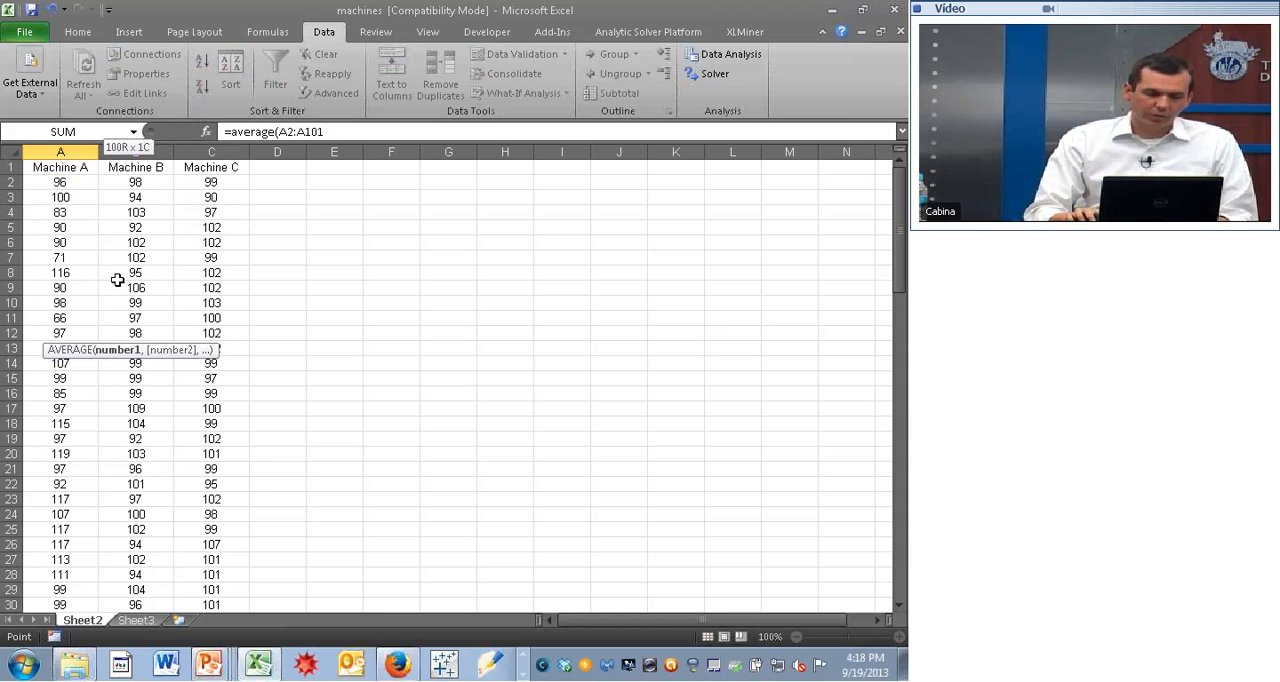
{"action": "key", "text": "Return"}
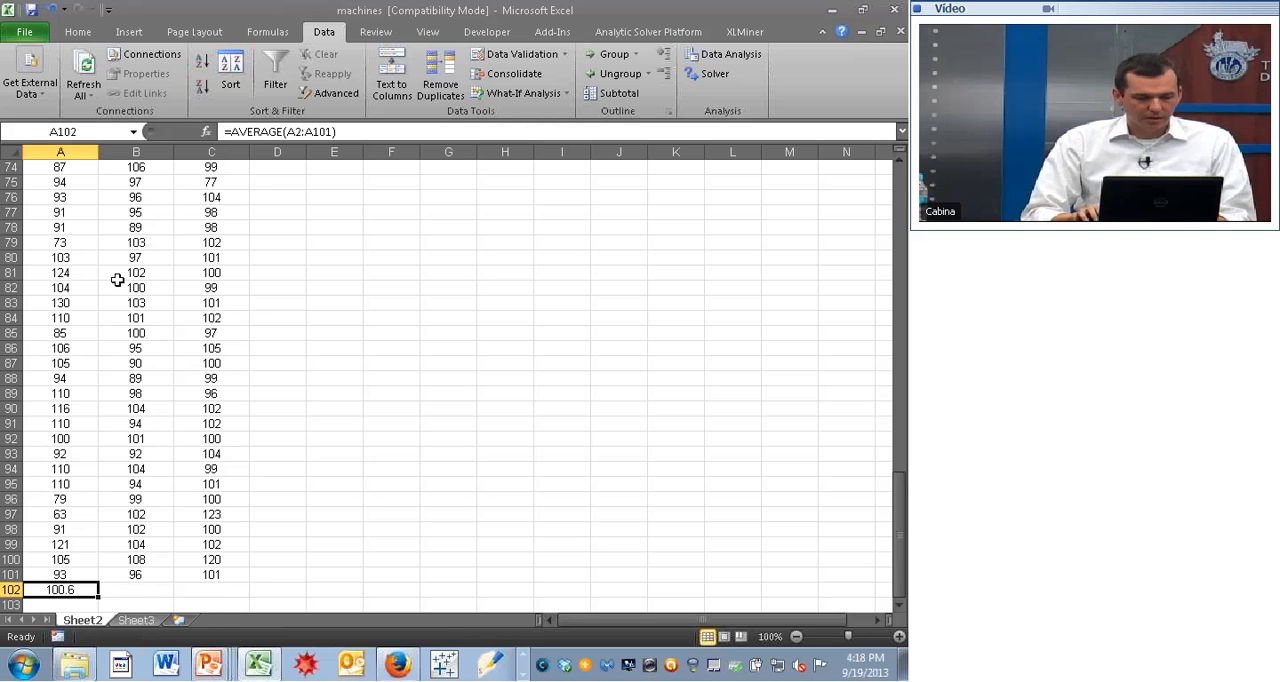
- Copy the average formula from A102 to B102:C102 for Machine B and Machine C
{"action": "key", "text": "ctrl+c"}
{"action": "key", "text": "Right"}
{"action": "key", "text": "shift+Right"}
{"action": "key", "text": "ctrl+v"}
{"action": "key", "text": "Return"}
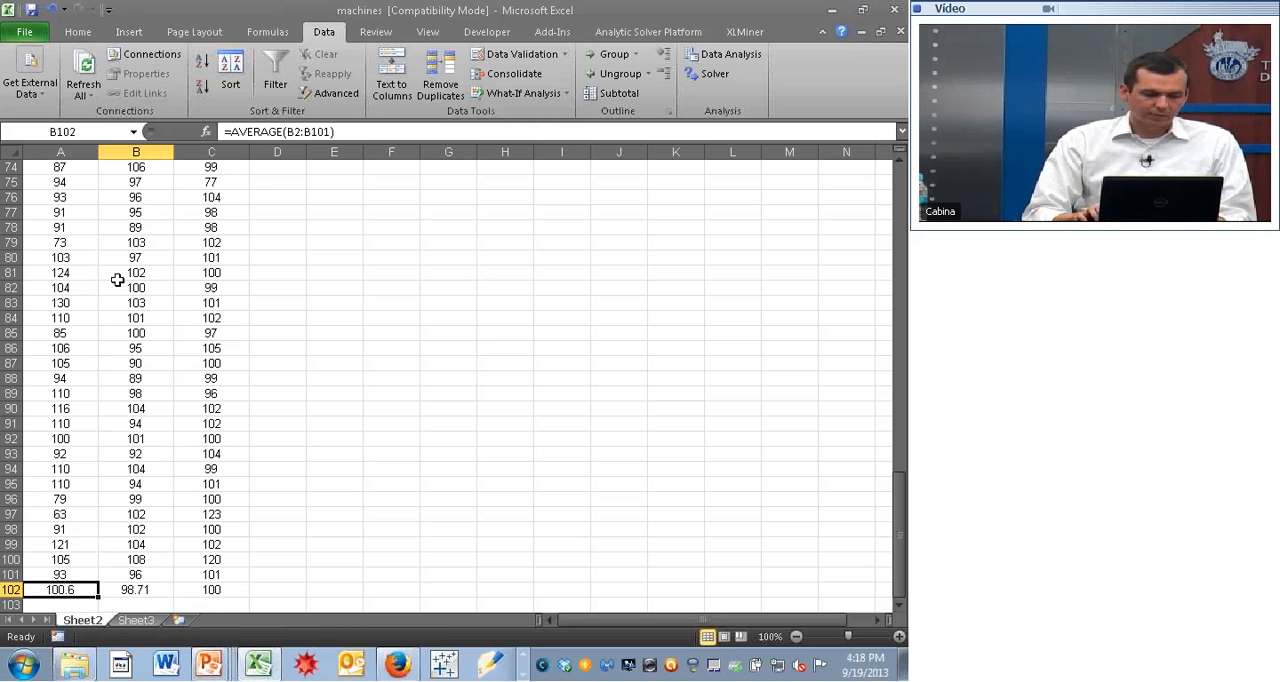
- Compare the averages of the three machines in row 102
{"action": "key", "text": "Left"}
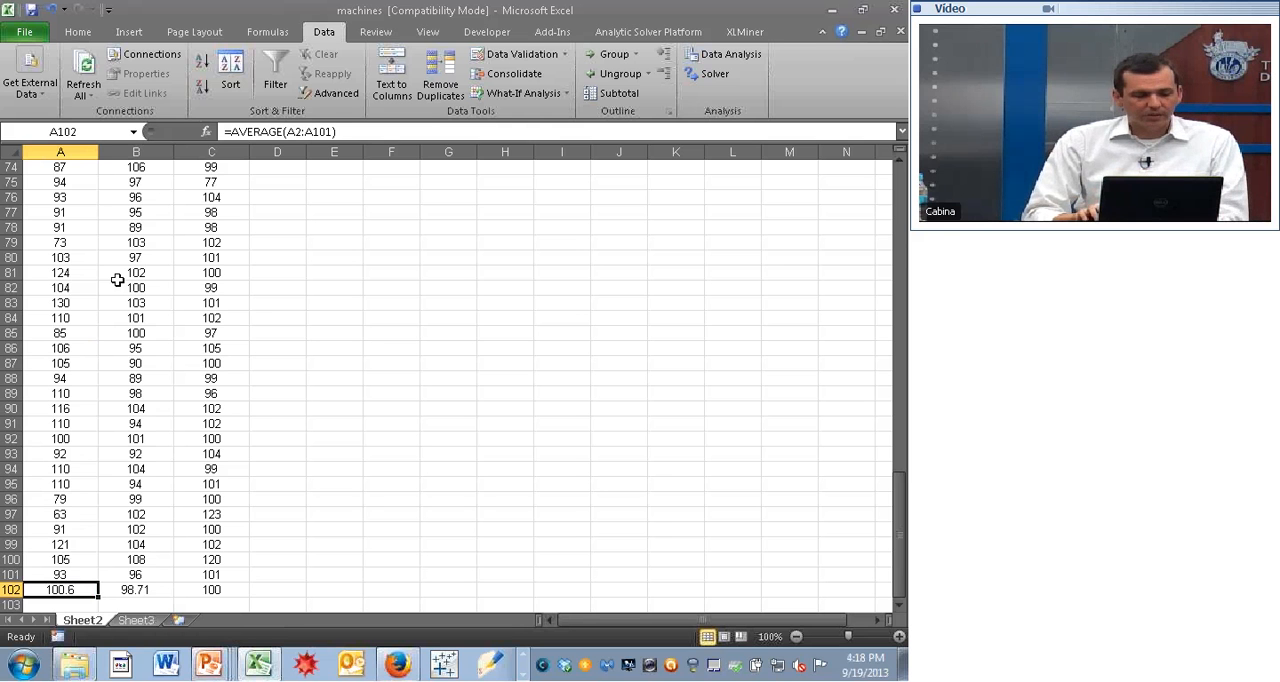
{"action": "key", "text": "Right"}
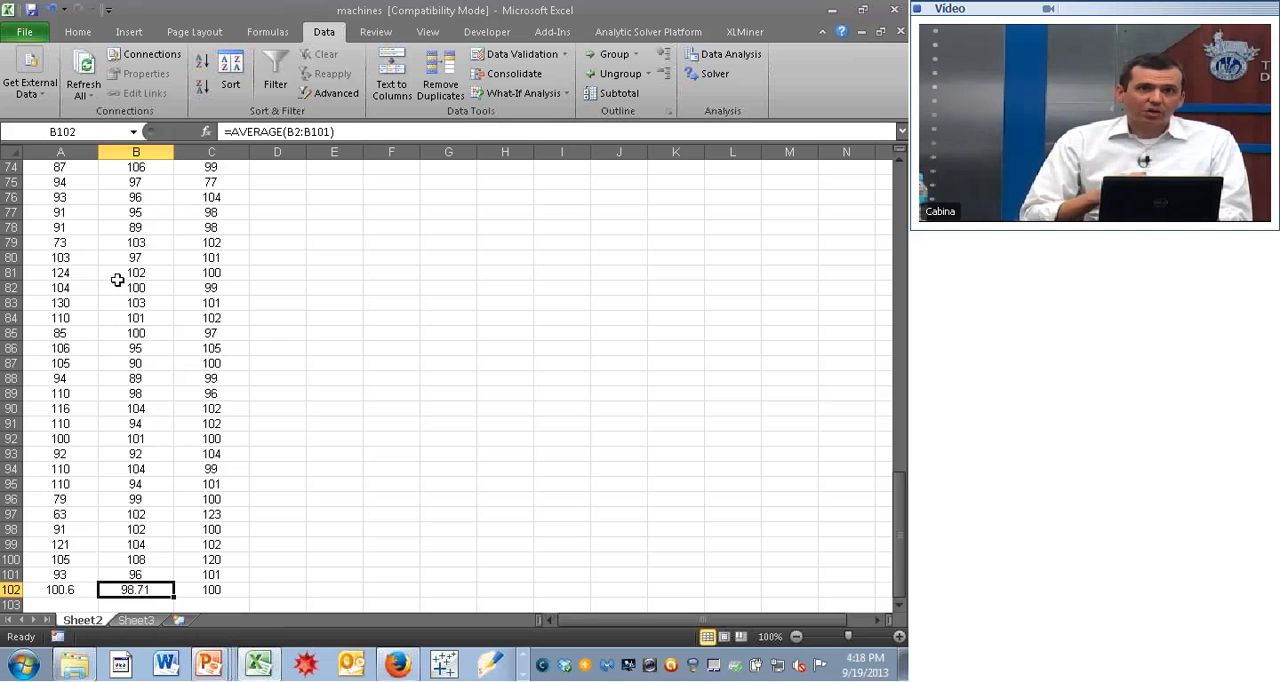
{"action": "key", "text": "Right"}
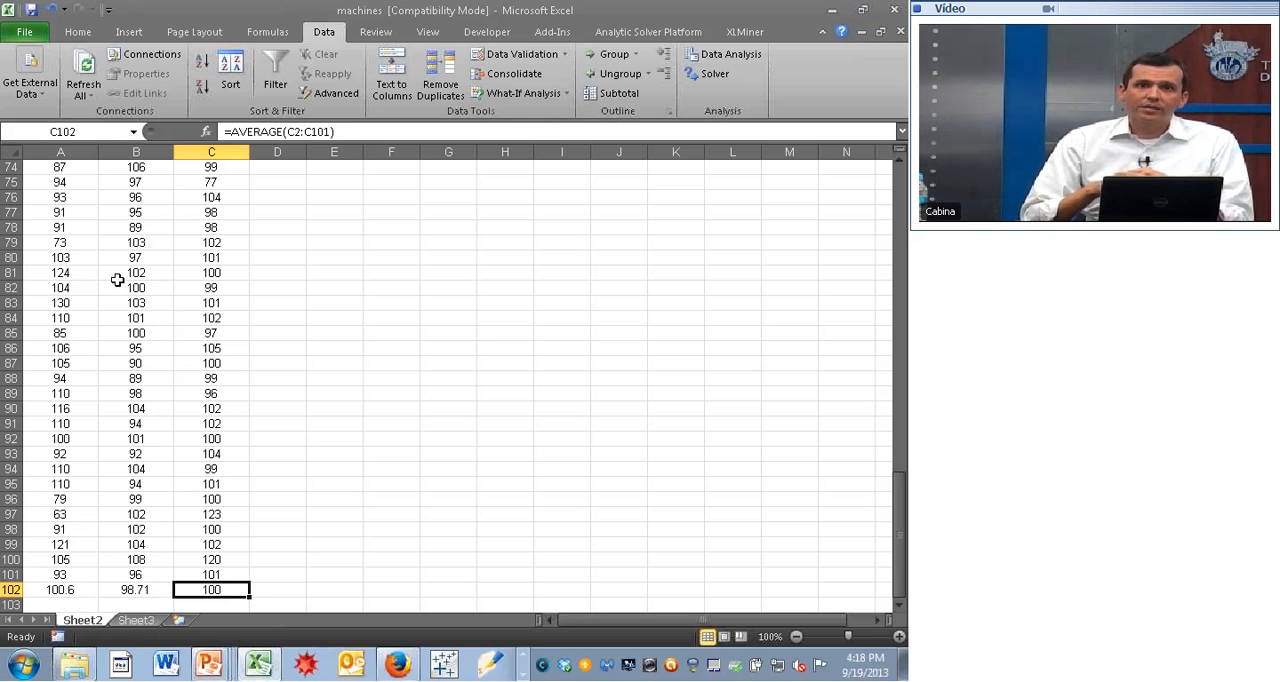
{"action": "key", "text": "Left"}
{"action": "key", "text": "Left"}
{"action": "key", "text": "Right"}
{"action": "key", "text": "Right"}
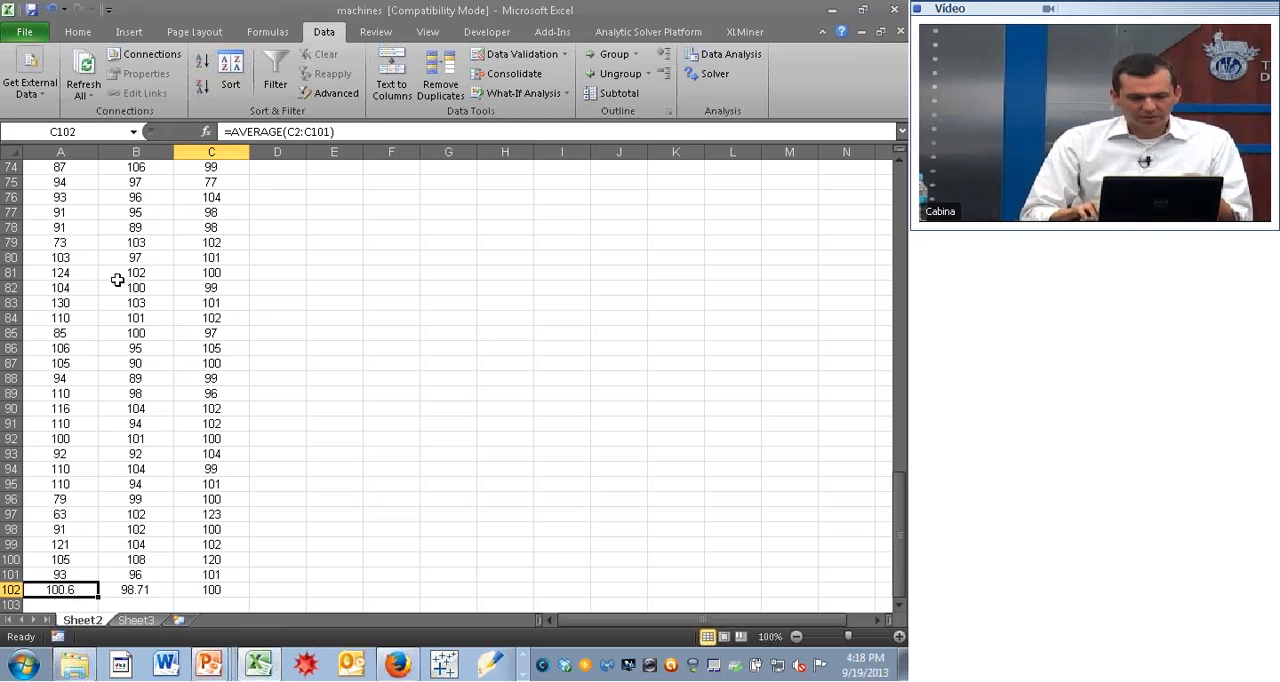
{"action": "key", "text": "Left"}
{"action": "key", "text": "Left"}
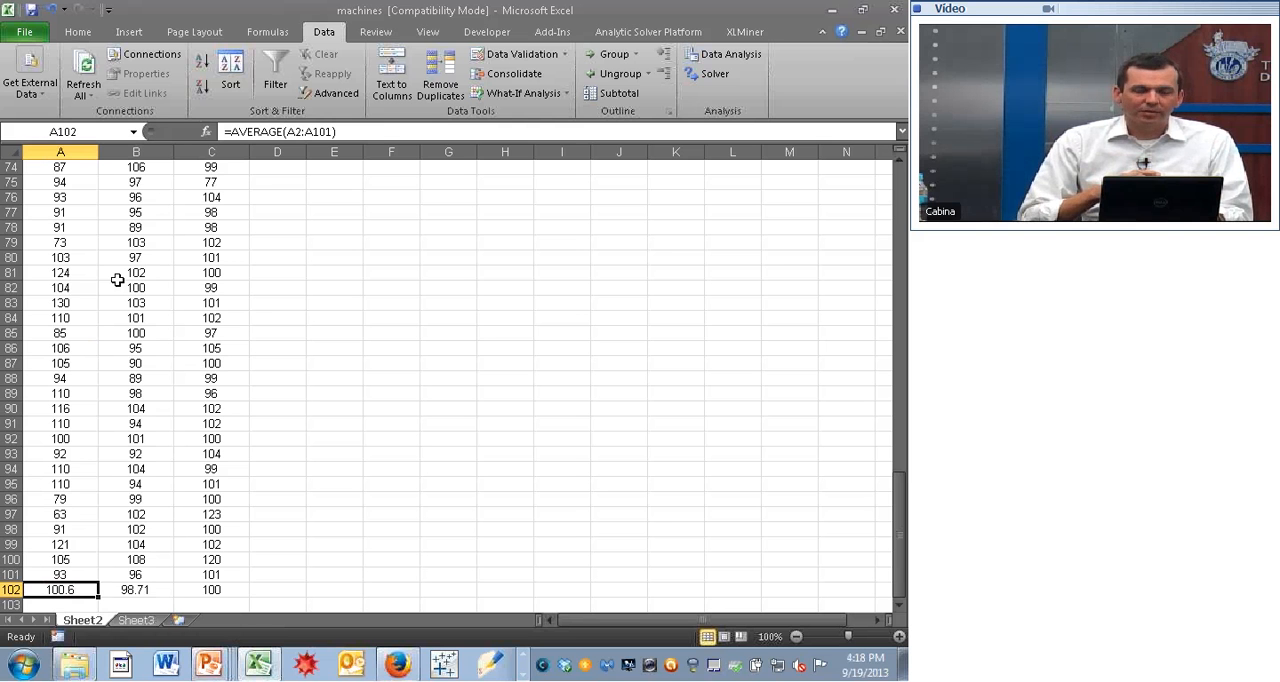
- Calculate the minimum of the Machine A readings A2:A101 in cell A103 with the MIN function
{"action": "key", "text": "Down"}
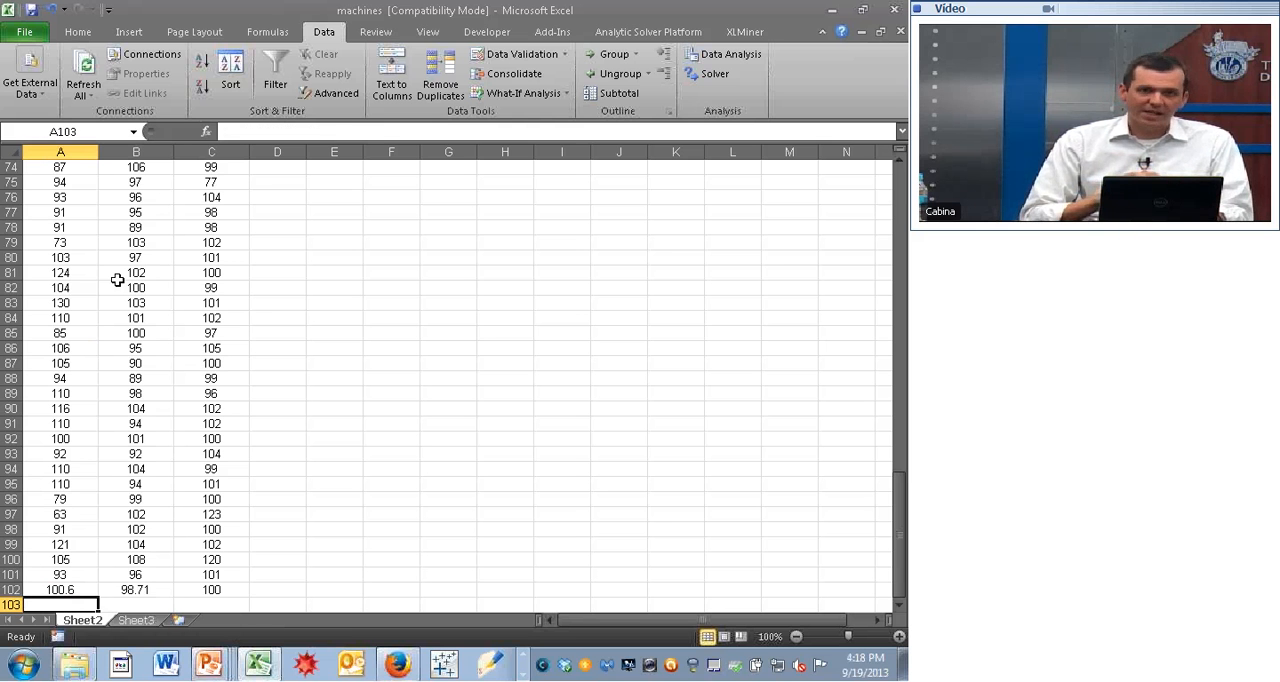
{"action": "type", "text": "=min("}
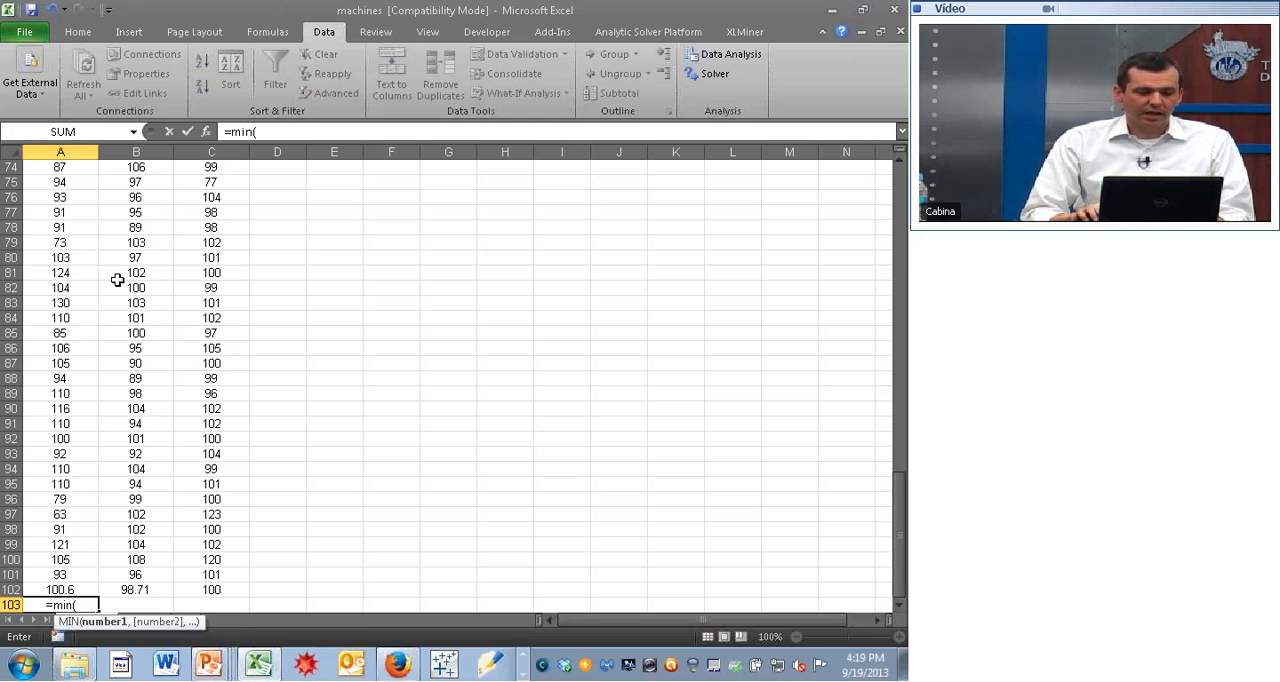
{"action": "key", "text": "Up"}
{"action": "key", "text": "Up"}
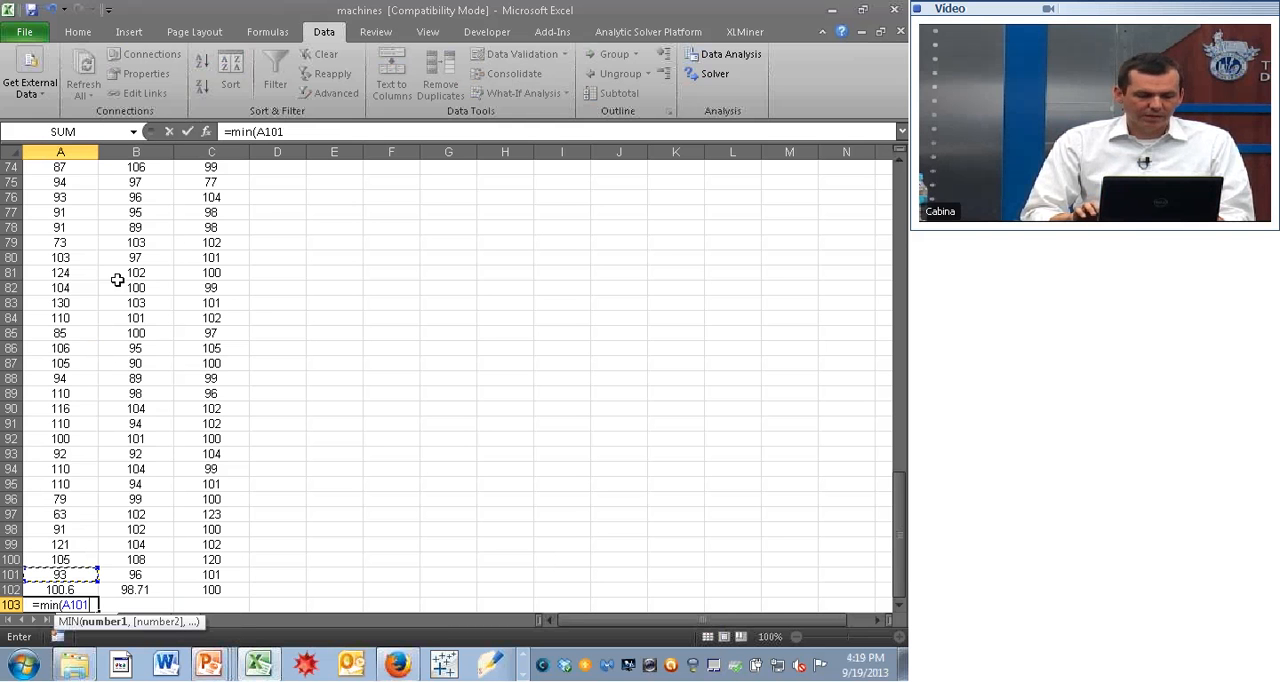
{"action": "key", "text": "shift+Page_Up"}
{"action": "key", "text": "shift+Page_Up"}
{"action": "key", "text": "shift+Page_Up"}
{"action": "key", "text": "shift+Page_Up"}
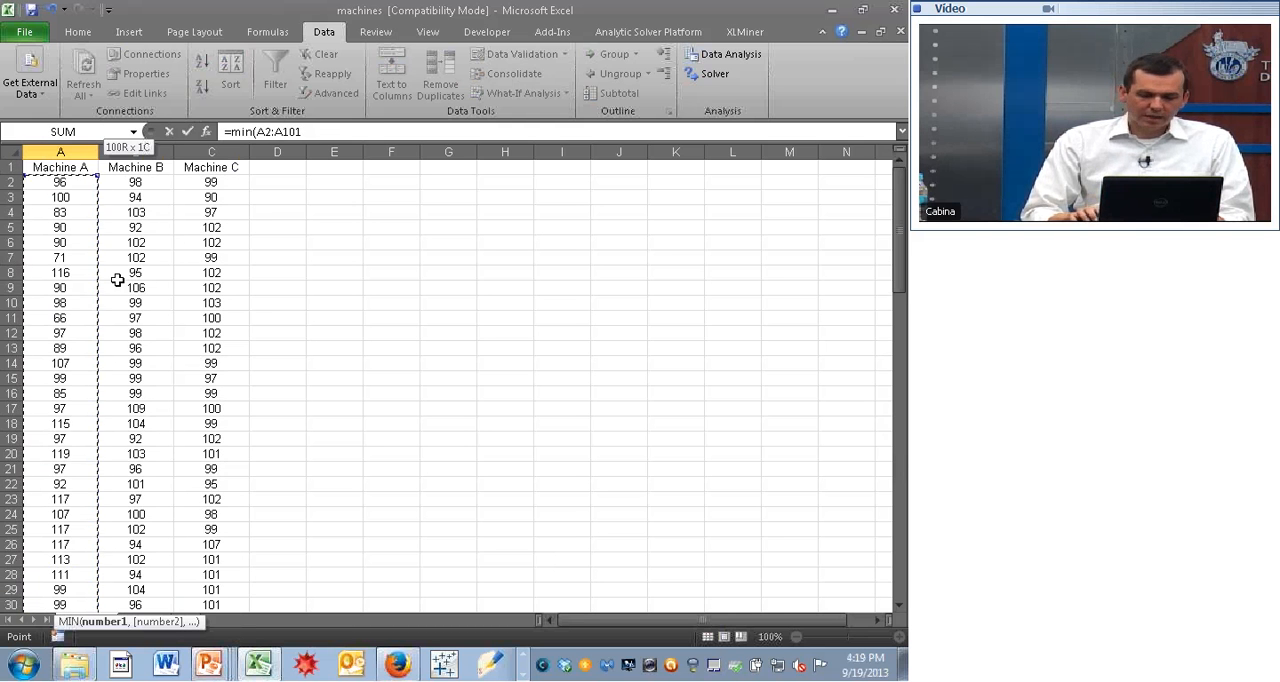
{"action": "key", "text": "Return"}
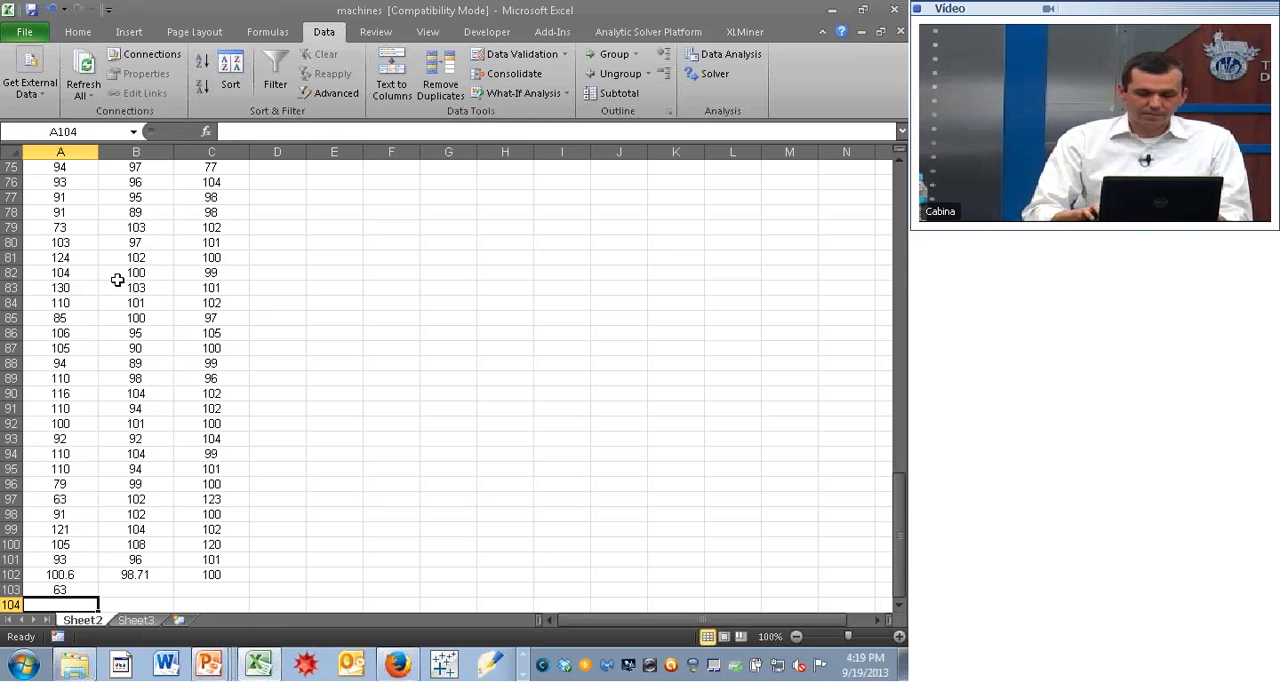
- Calculate the maximum of the Machine A readings in cell A104 with the MAX function
{"action": "type", "text": "=max("}
{"action": "key", "text": "Up"}
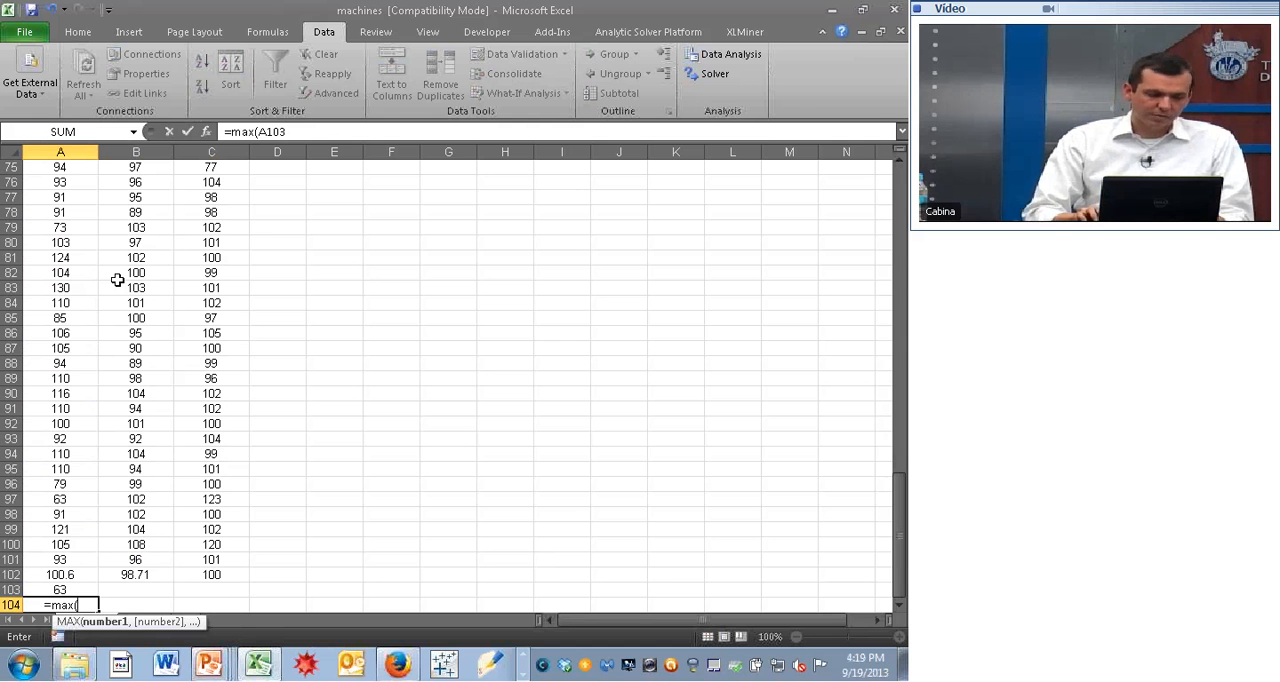
{"action": "key", "text": "Up"}
{"action": "key", "text": "Up"}
{"action": "key", "text": "ctrl+shift+Up"}
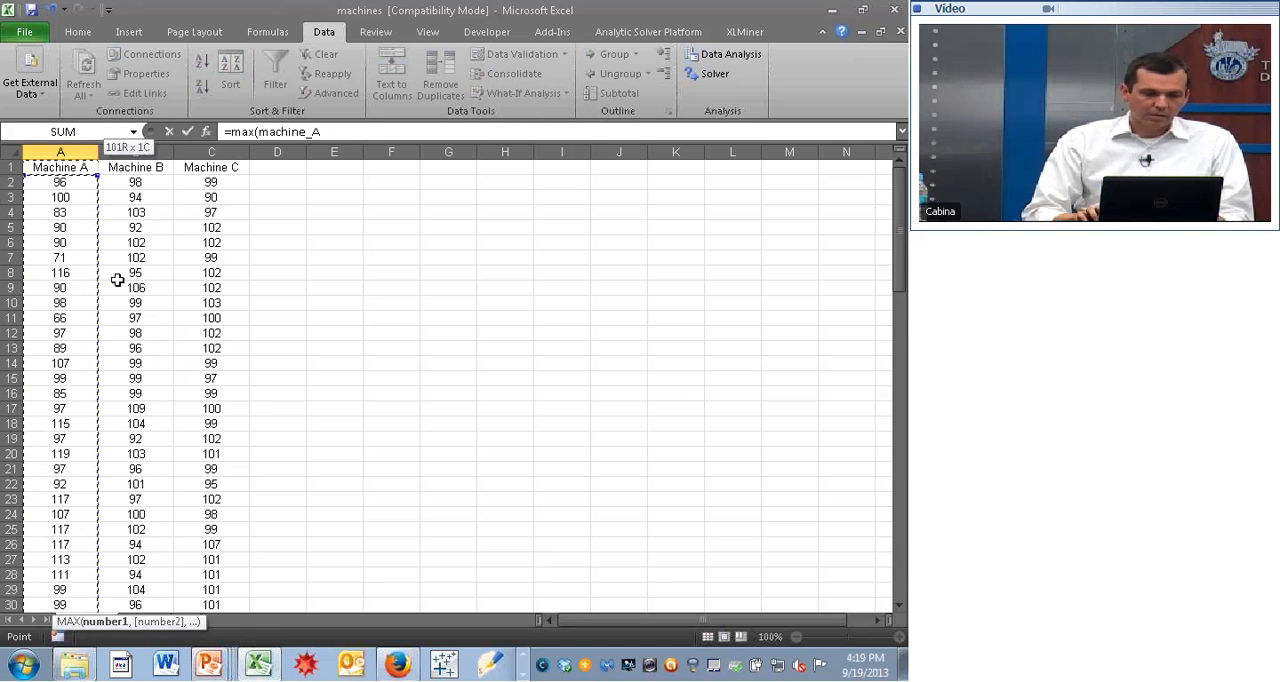
{"action": "key", "text": "Return"}
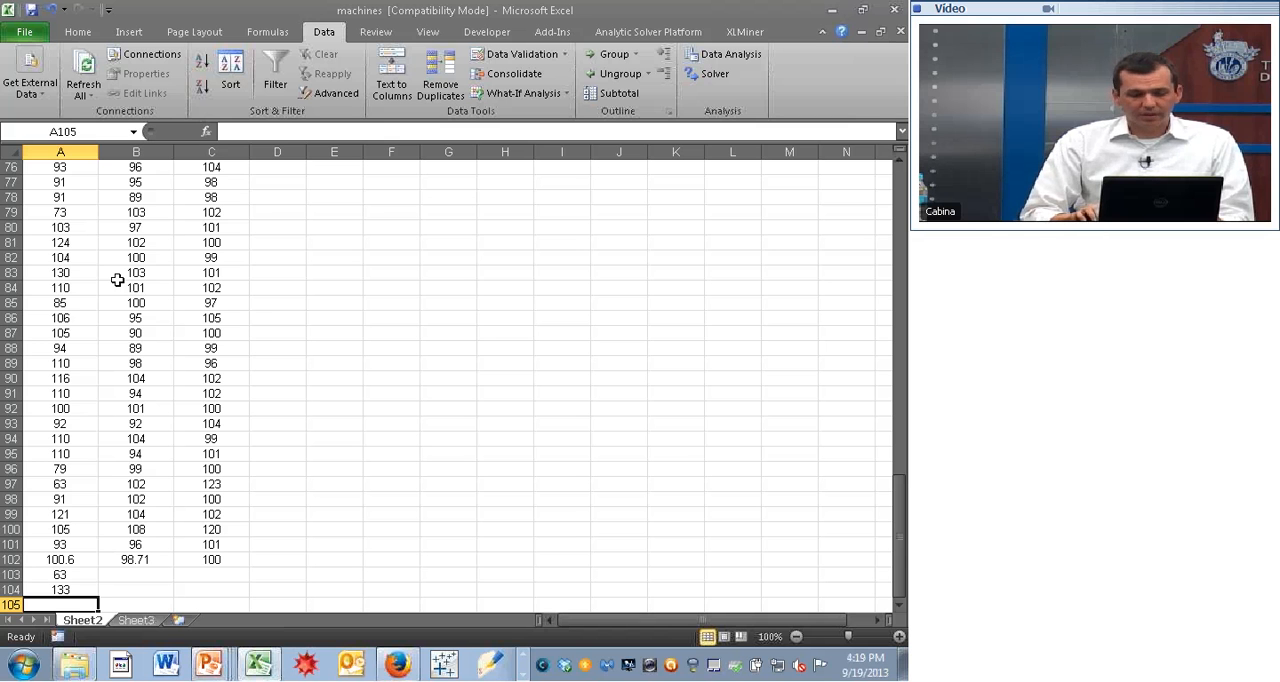
- Copy the minimum and maximum formulas from A103:A104 to B103:C104 for Machine B and Machine C
{"action": "key", "text": "Up"}
{"action": "key", "text": "Up"}
{"action": "key", "text": "Up"}
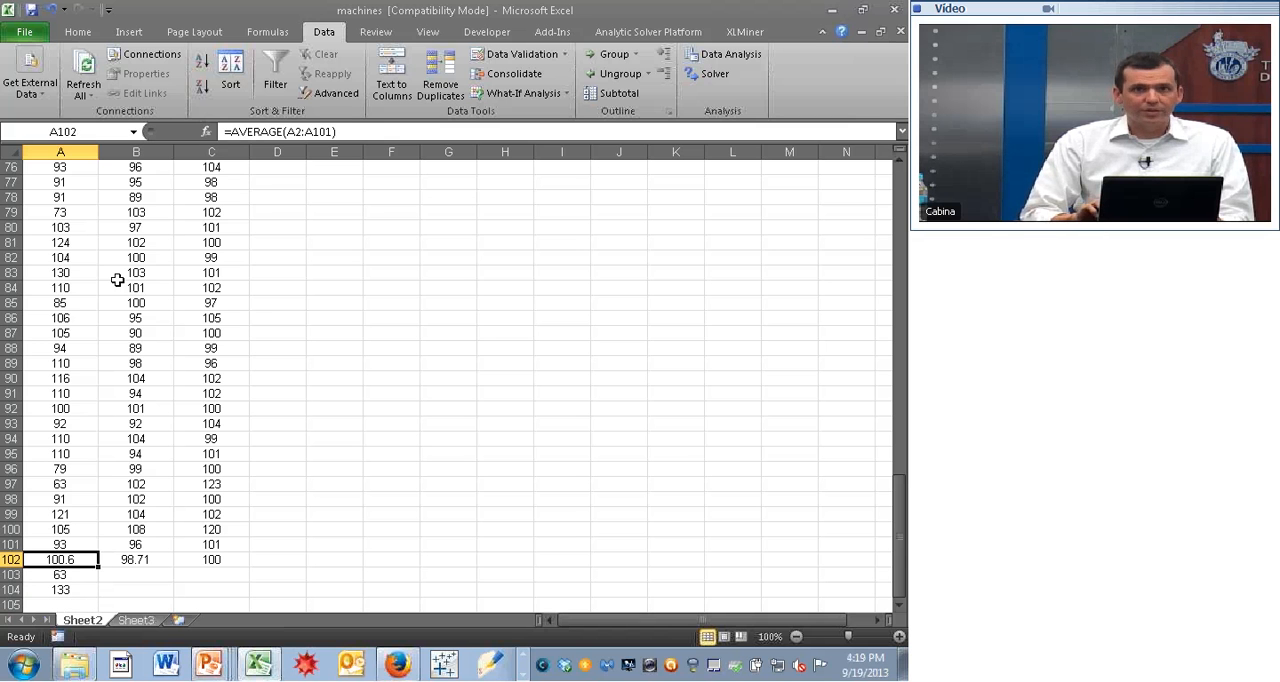
{"action": "key", "text": "Down"}
{"action": "key", "text": "shift+Down"}
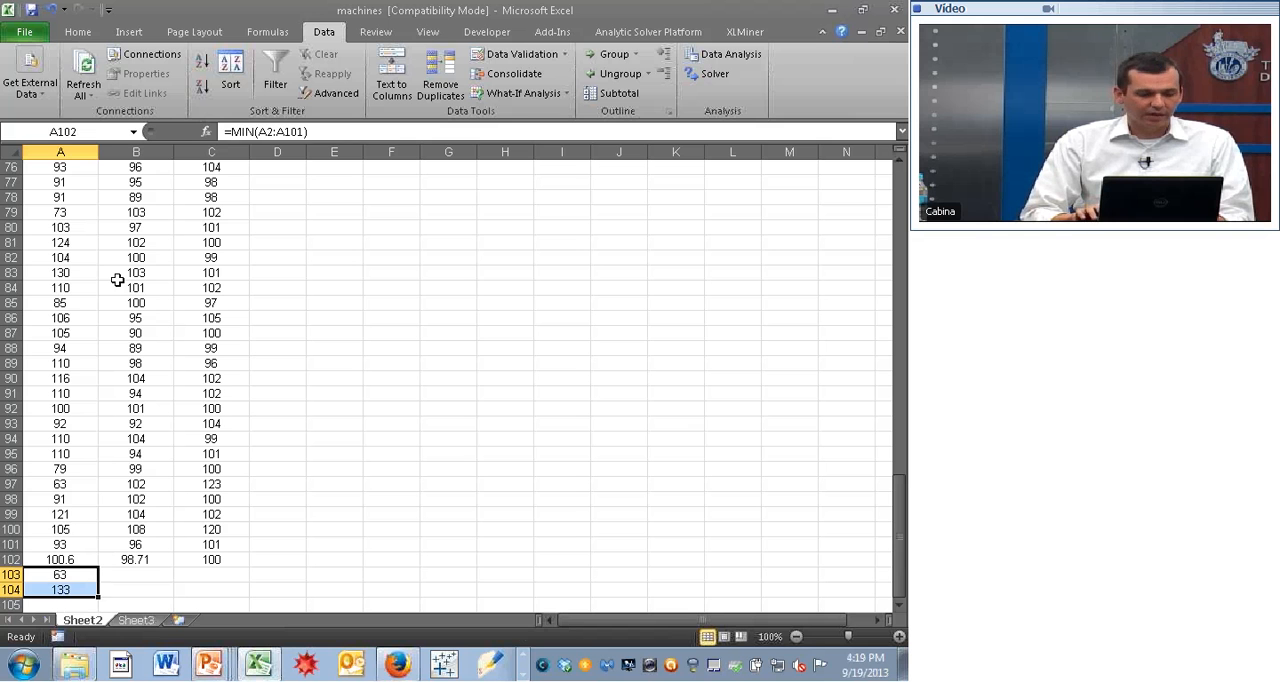
{"action": "key", "text": "ctrl+c"}
{"action": "key", "text": "Right"}
{"action": "key", "text": "shift+Right"}
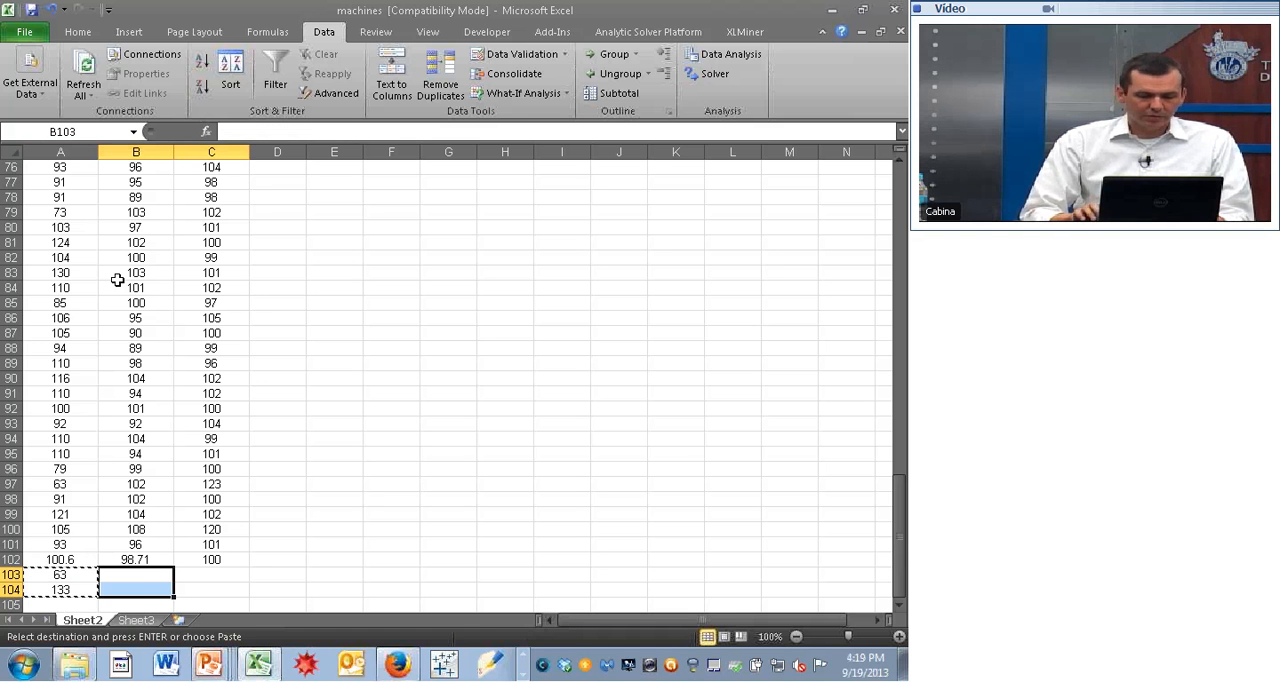
{"action": "key", "text": "Return"}
- Compare the average, minimum and maximum of the three machines in rows 102 to 104
{"action": "key", "text": "Right"}
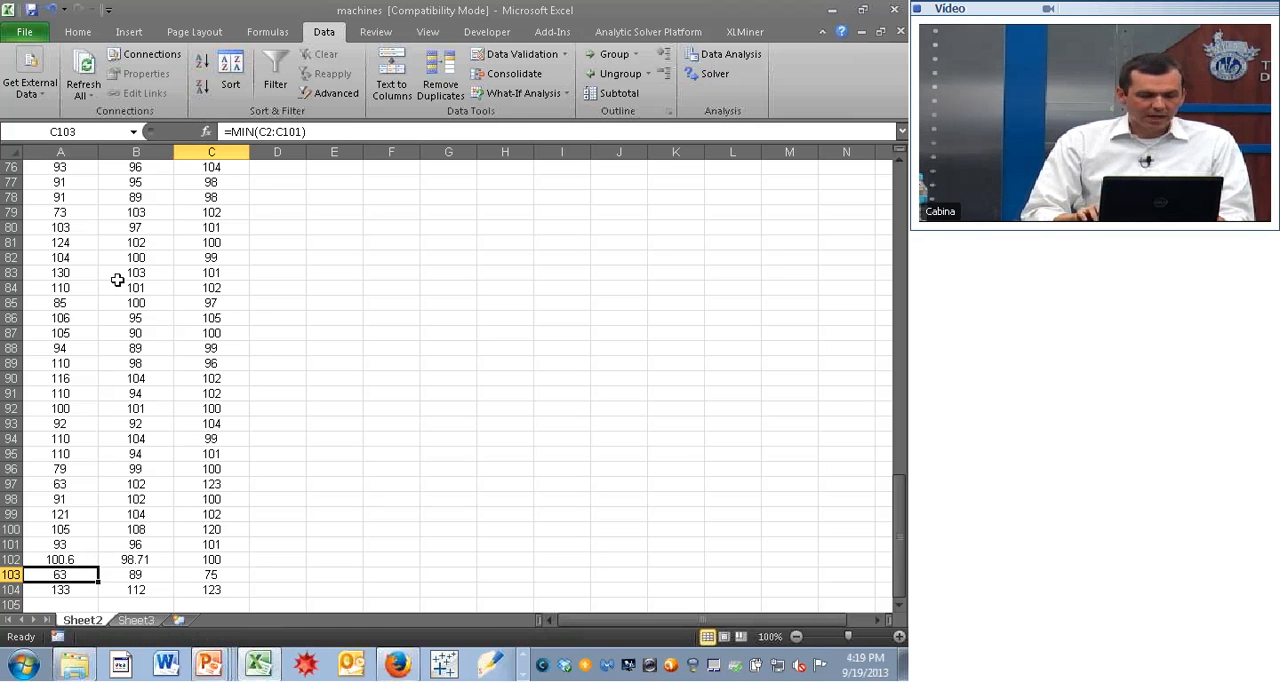
{"action": "key", "text": "Up"}
{"action": "key", "text": "Left"}
{"action": "key", "text": "Left"}
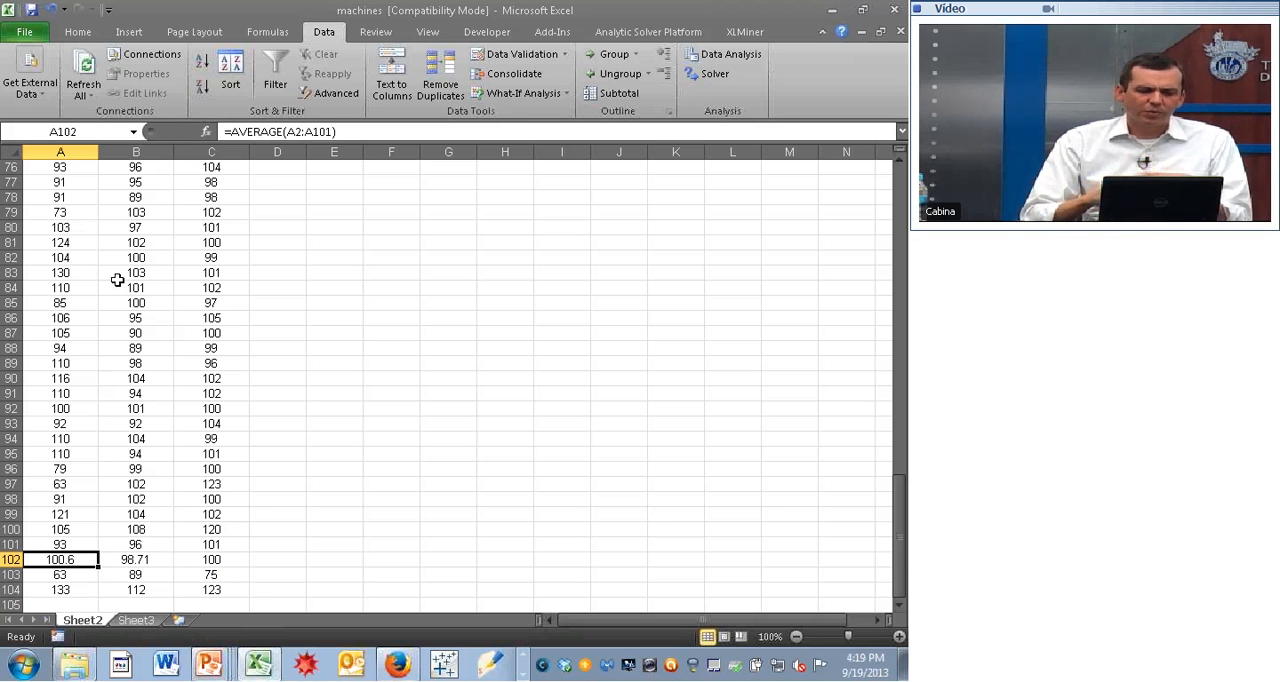
{"action": "key", "text": "Right"}
{"action": "key", "text": "Right"}
{"action": "key", "text": "Down"}
{"action": "key", "text": "Left"}
{"action": "key", "text": "Left"}
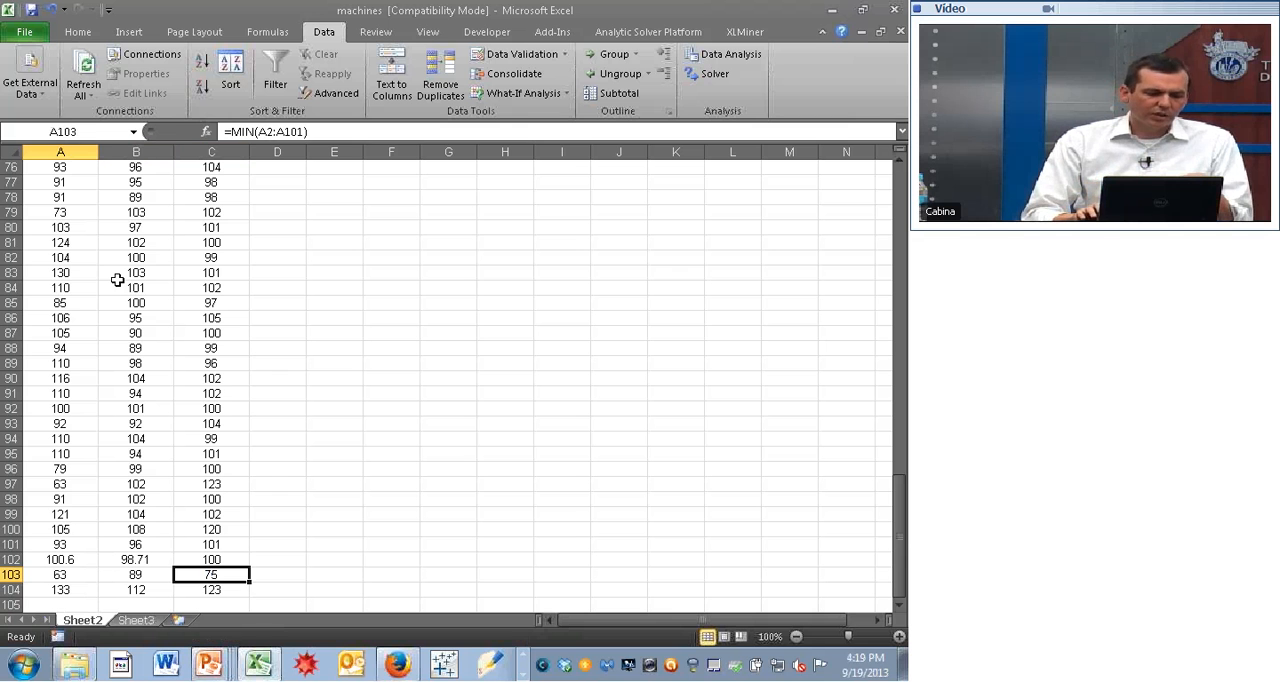
{"action": "key", "text": "Down"}
{"action": "key", "text": "Up"}
{"action": "key", "text": "Right"}
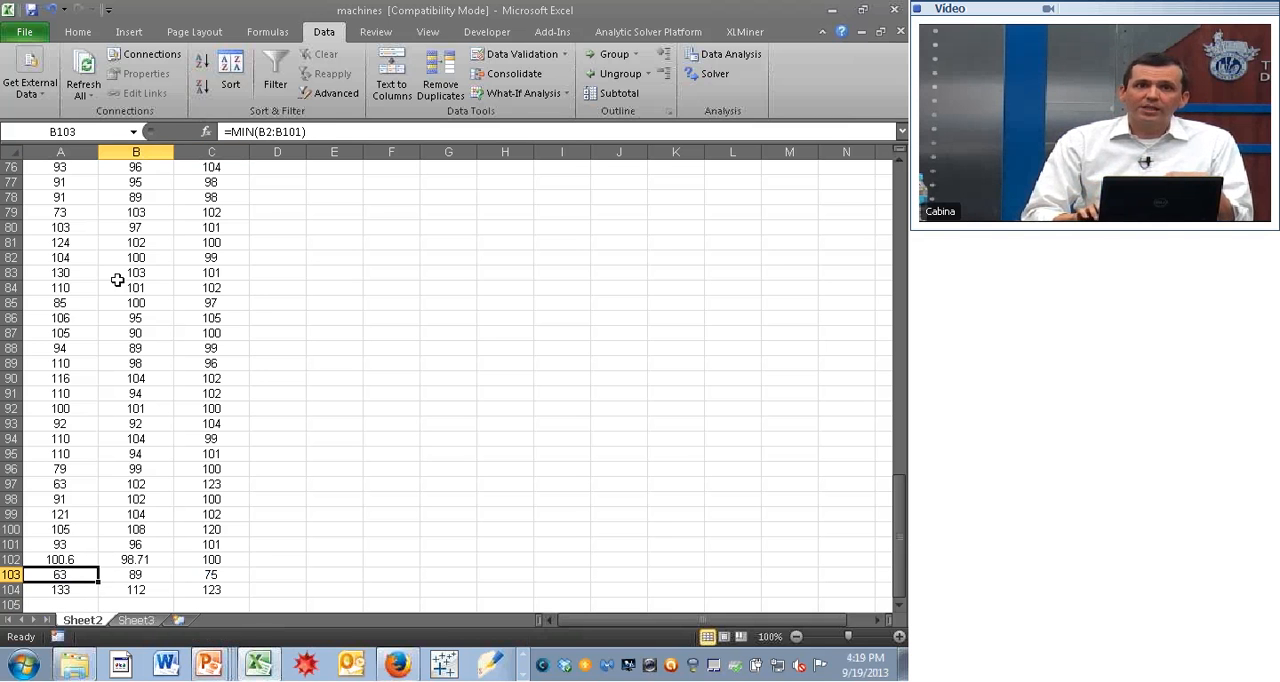
{"action": "key", "text": "Right"}
{"action": "key", "text": "Left"}
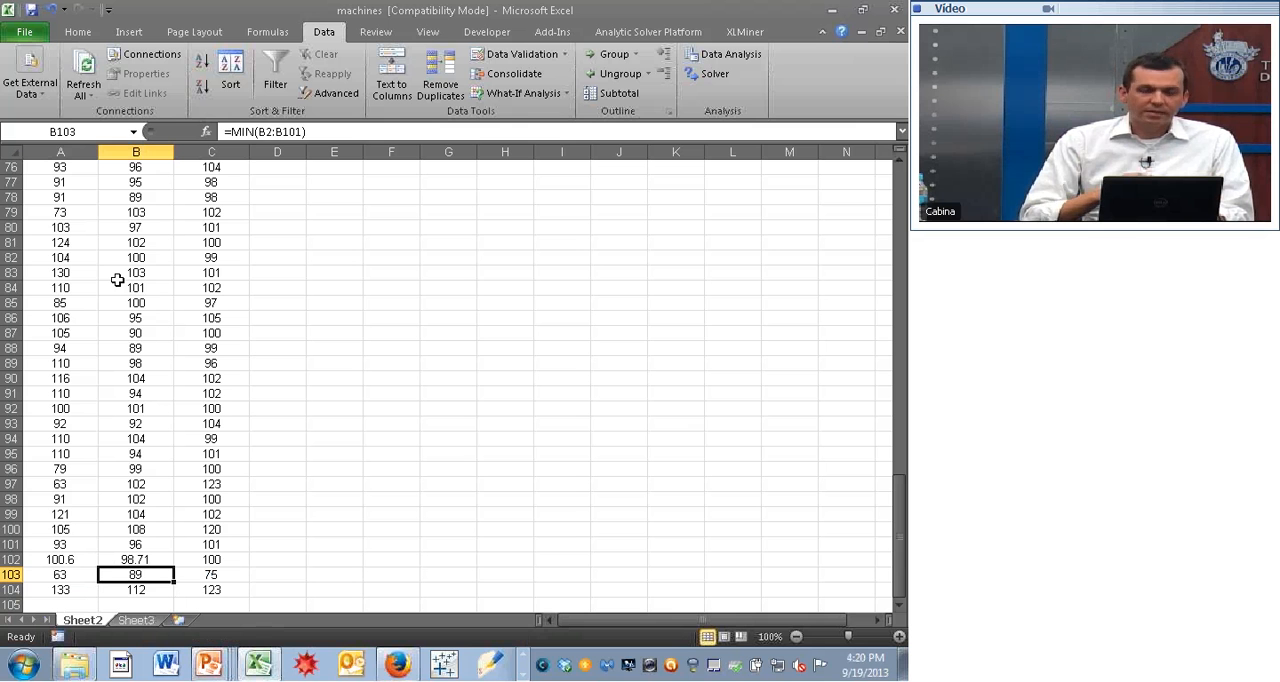
- Delete the average, minimum and maximum results in A102:C104 below the machine data
{"action": "key", "text": "Left"}
{"action": "key", "text": "Up"}
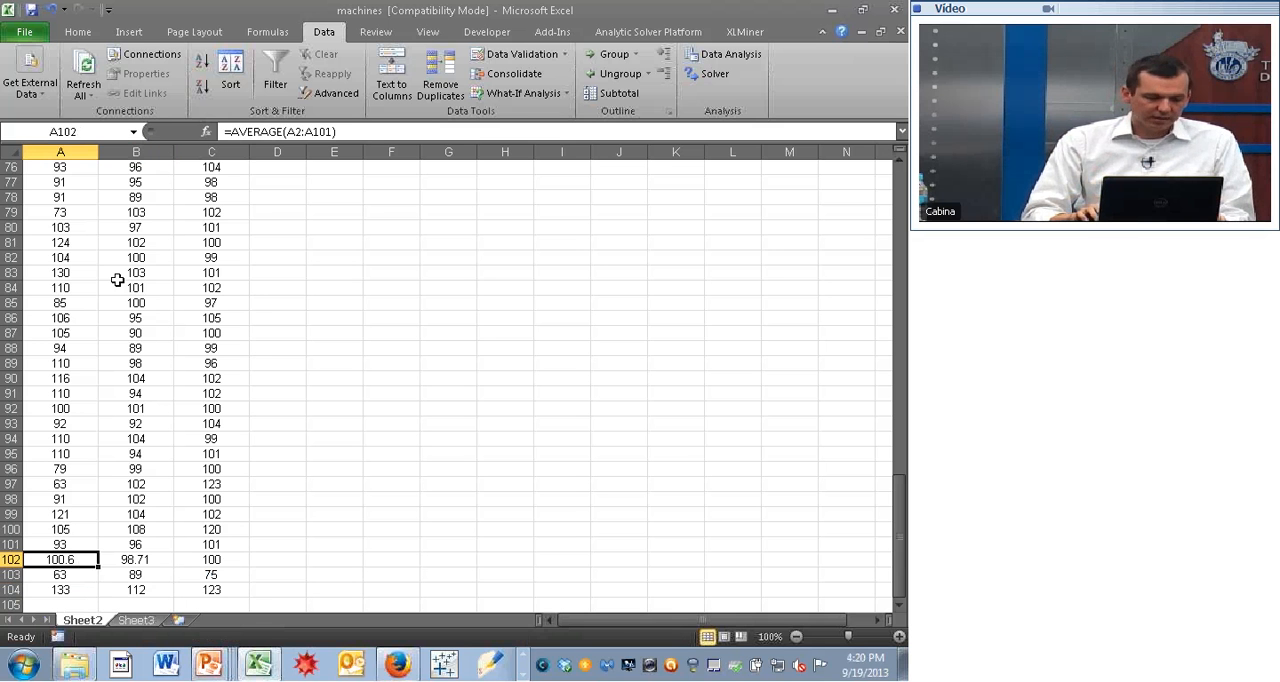
{"action": "key", "text": "shift+Down"}
{"action": "key", "text": "shift+Down"}
{"action": "key", "text": "shift+Right"}
{"action": "key", "text": "shift+Right"}
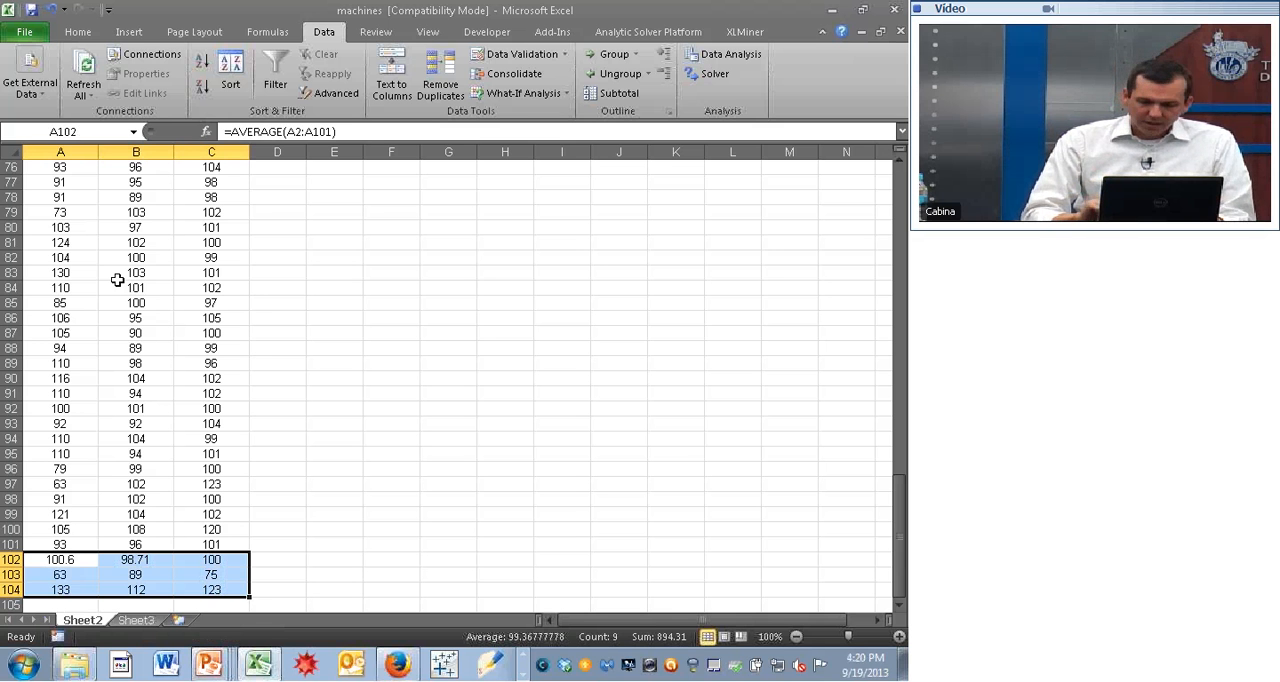
{"action": "key", "text": "Delete"}
- Enter the column header "bins" in cell F1, beside the machine data
{"action": "key", "text": "Up"}
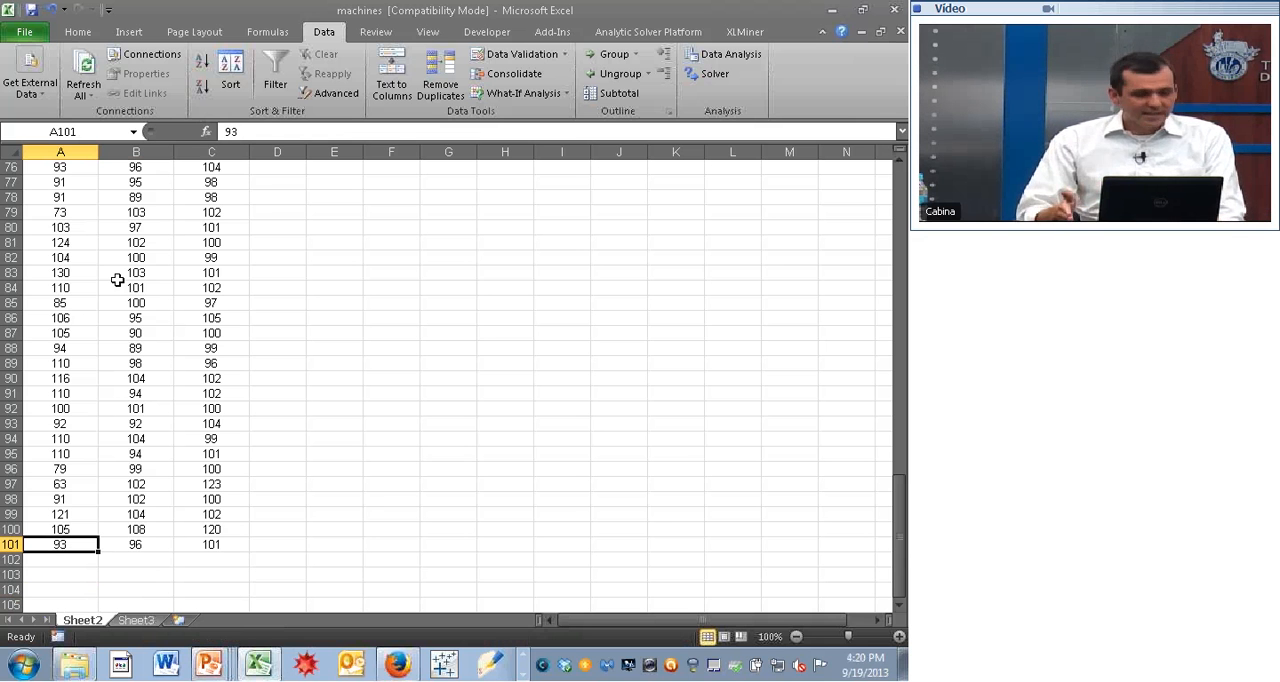
{"action": "key", "text": "Page_Up"}
{"action": "key", "text": "Page_Up"}
{"action": "key", "text": "Page_Up"}
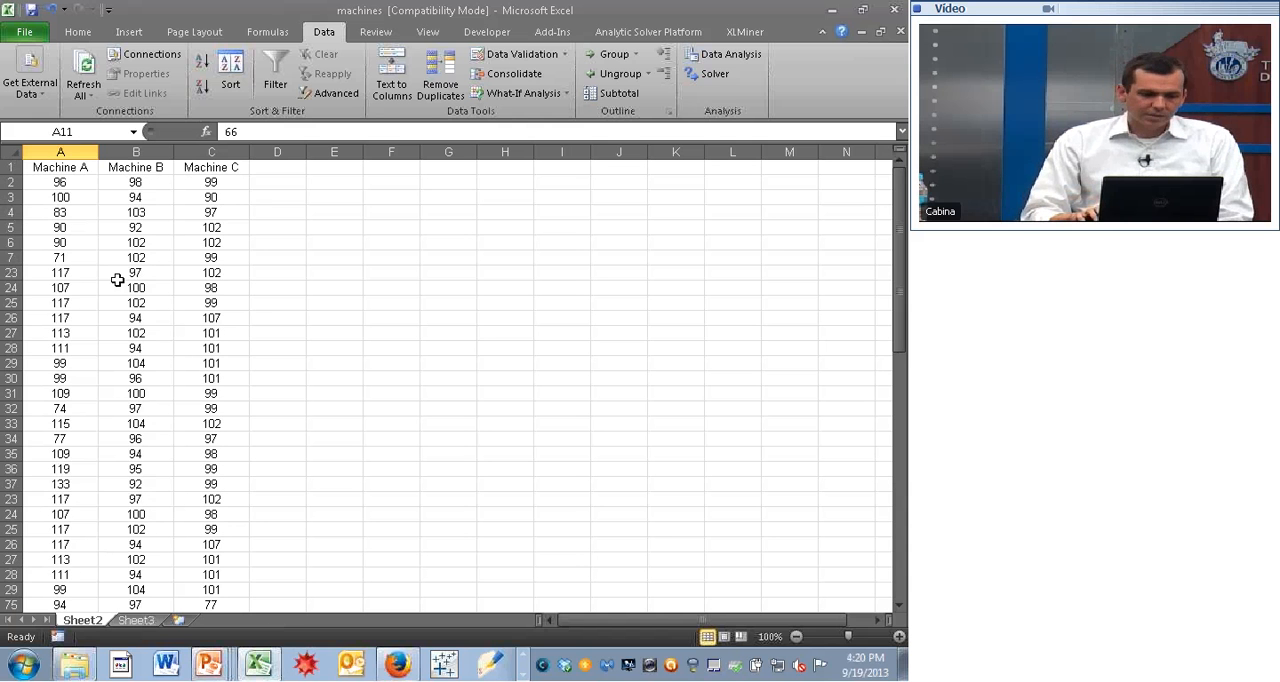
{"action": "key", "text": "Up"}
{"action": "key", "text": "Up"}
{"action": "key", "text": "Up"}
{"action": "key", "text": "Up"}
{"action": "key", "text": "Up"}
{"action": "key", "text": "Up"}
{"action": "key", "text": "Up"}
{"action": "key", "text": "Up"}
{"action": "key", "text": "Up"}
{"action": "key", "text": "Up"}
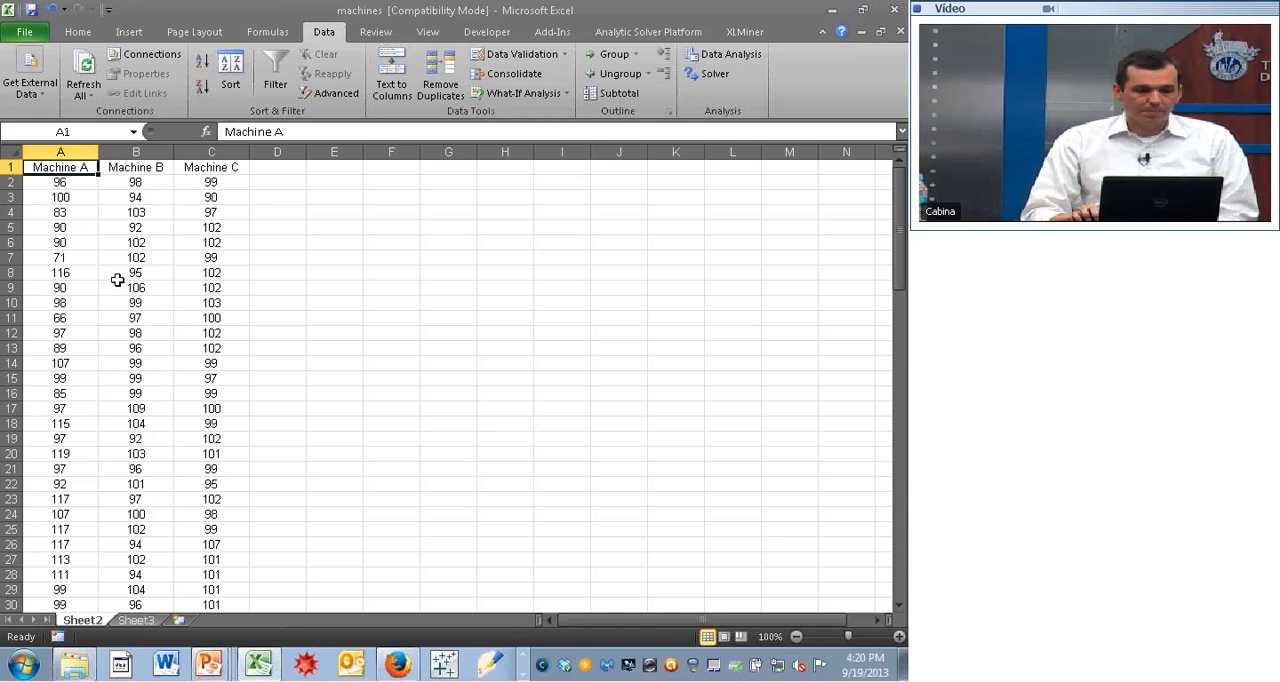
{"action": "key", "text": "Right"}
{"action": "key", "text": "Right"}
{"action": "key", "text": "Right"}
{"action": "key", "text": "Right"}
{"action": "key", "text": "Right"}
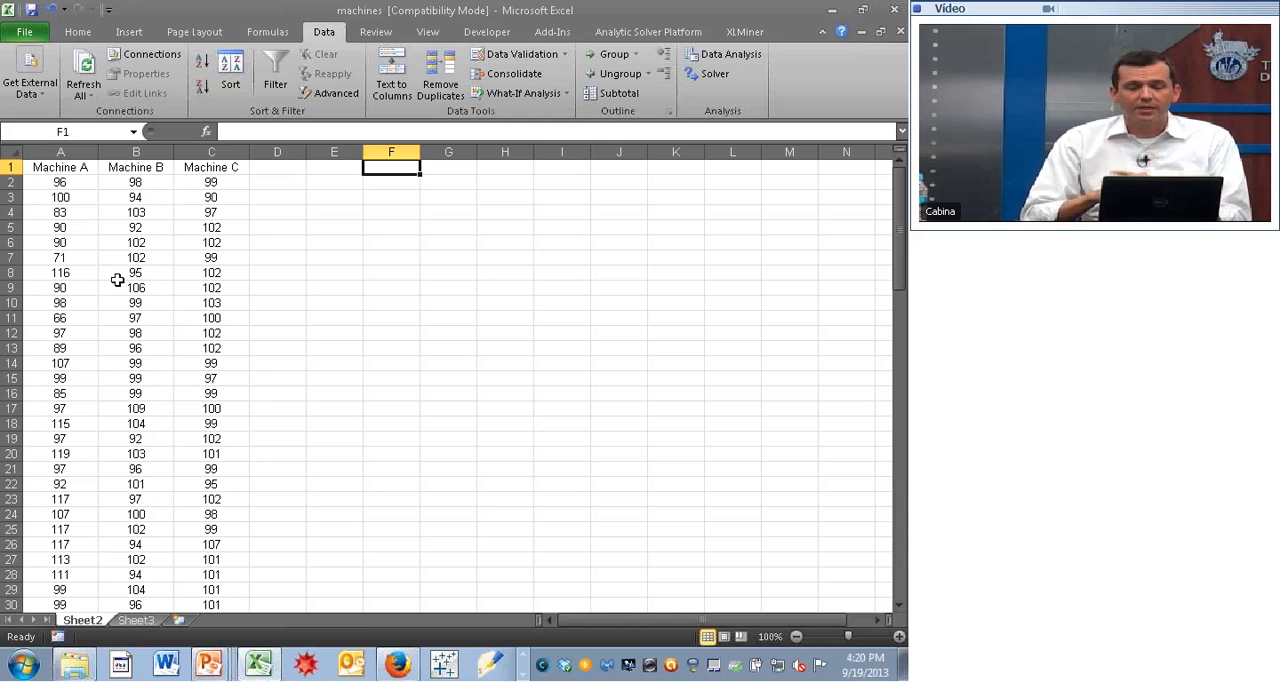
{"action": "type", "text": "bins"}
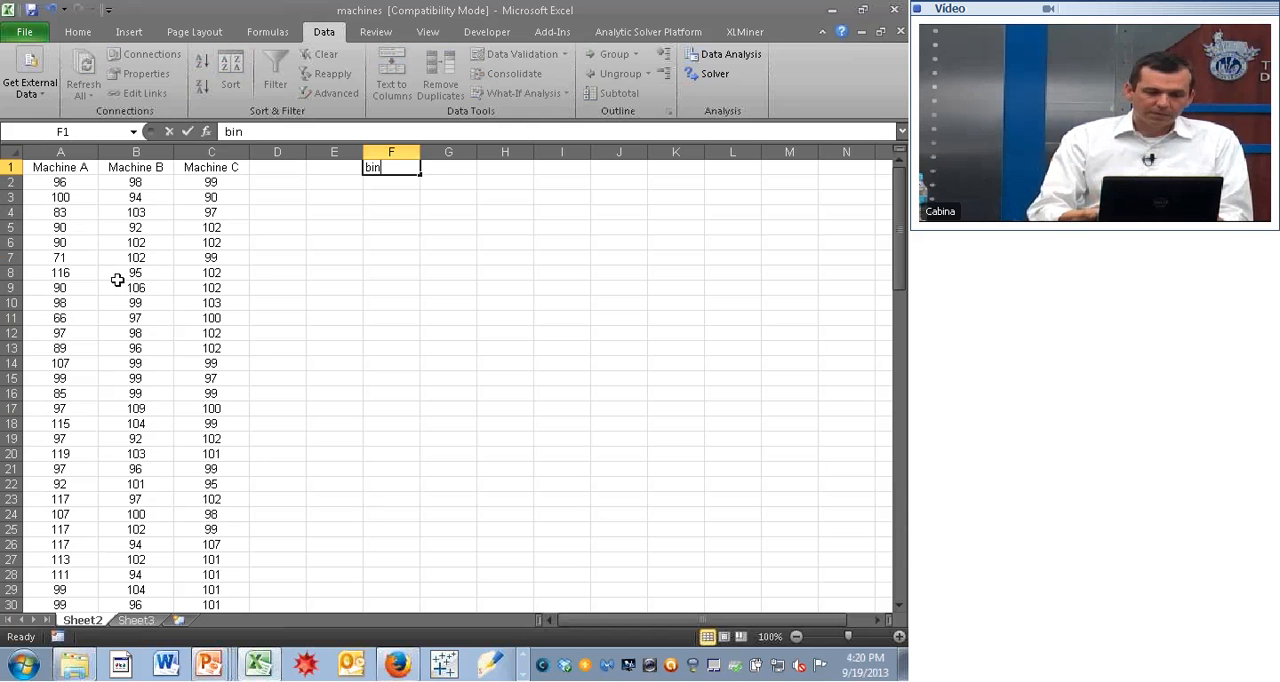
{"action": "key", "text": "Return"}
- Enter the first two bin limits, 60 in F2 and 65 in F3
{"action": "type", "text": "60"}
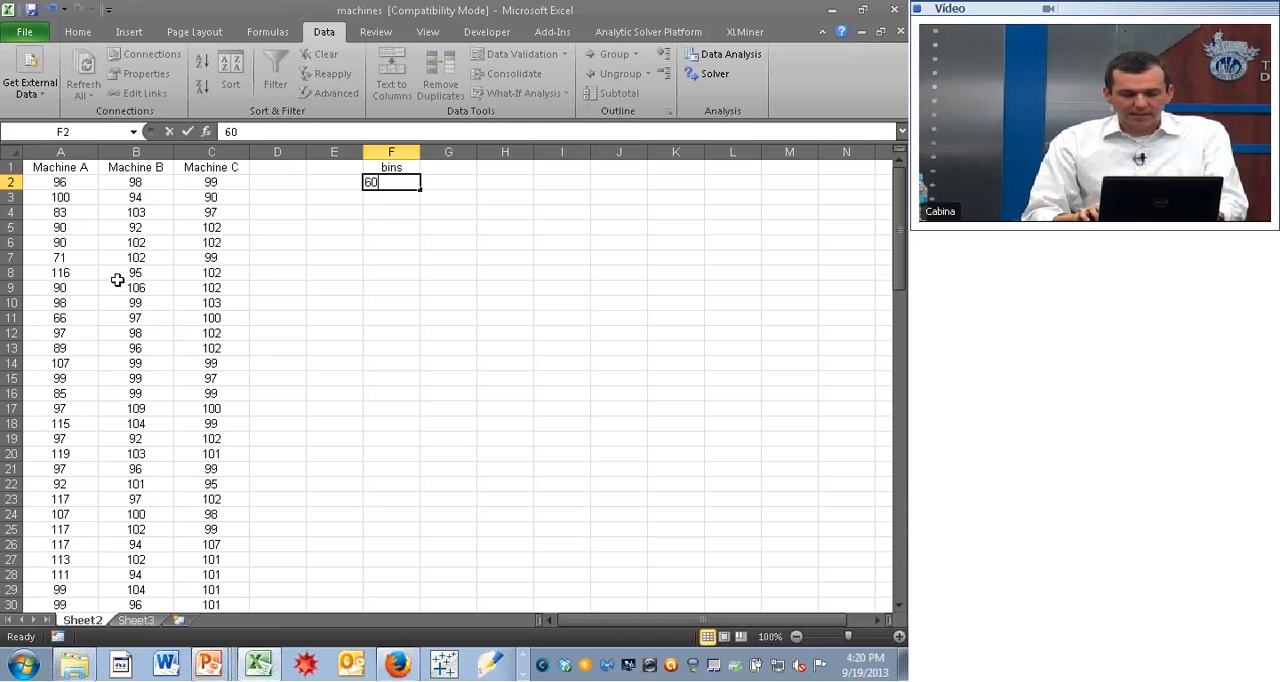
{"action": "key", "text": "Return"}
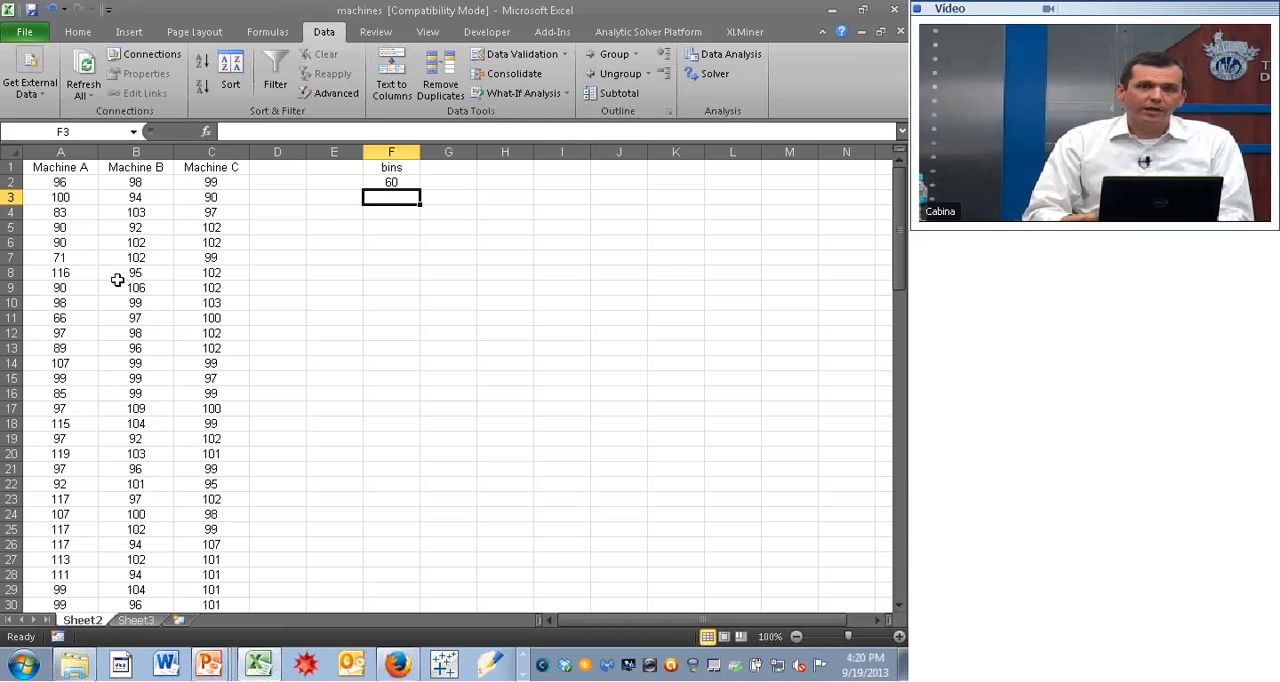
{"action": "type", "text": "65"}
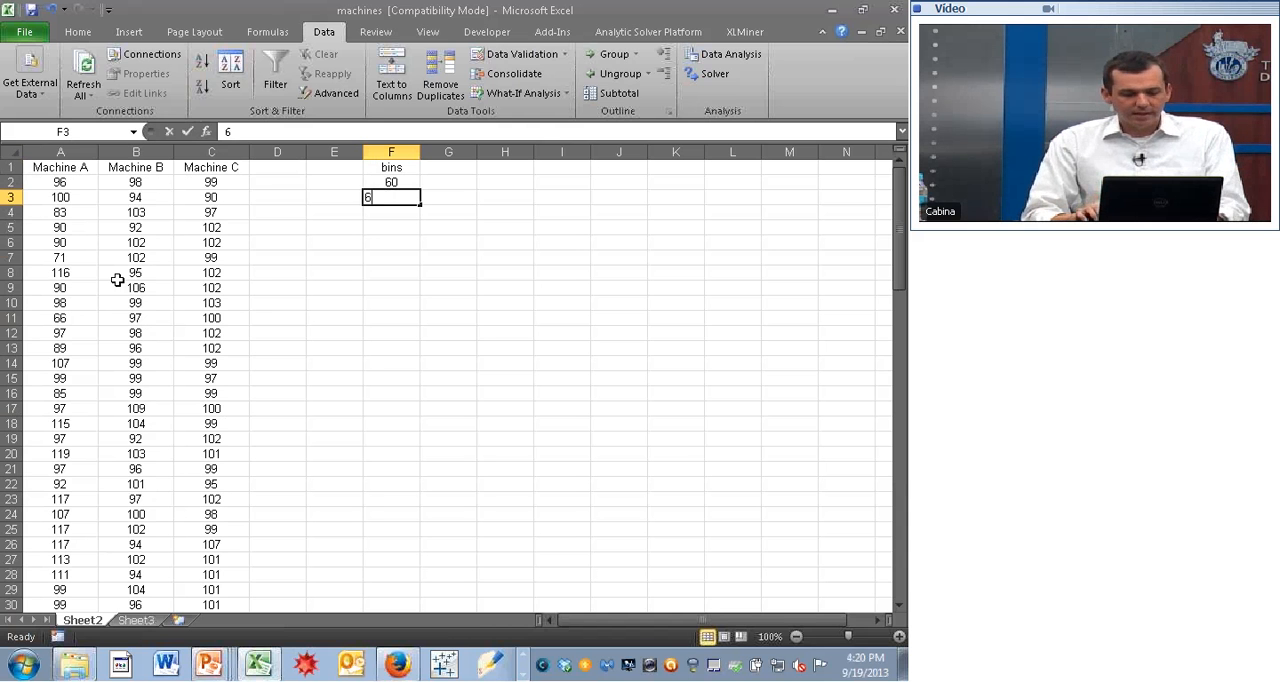
{"action": "key", "text": "Return"}
- Extend the bin series from F2:F3 down to F18 in increments of 5, ending at 140
{"action": "key", "text": "Up"}
{"action": "key", "text": "Up"}
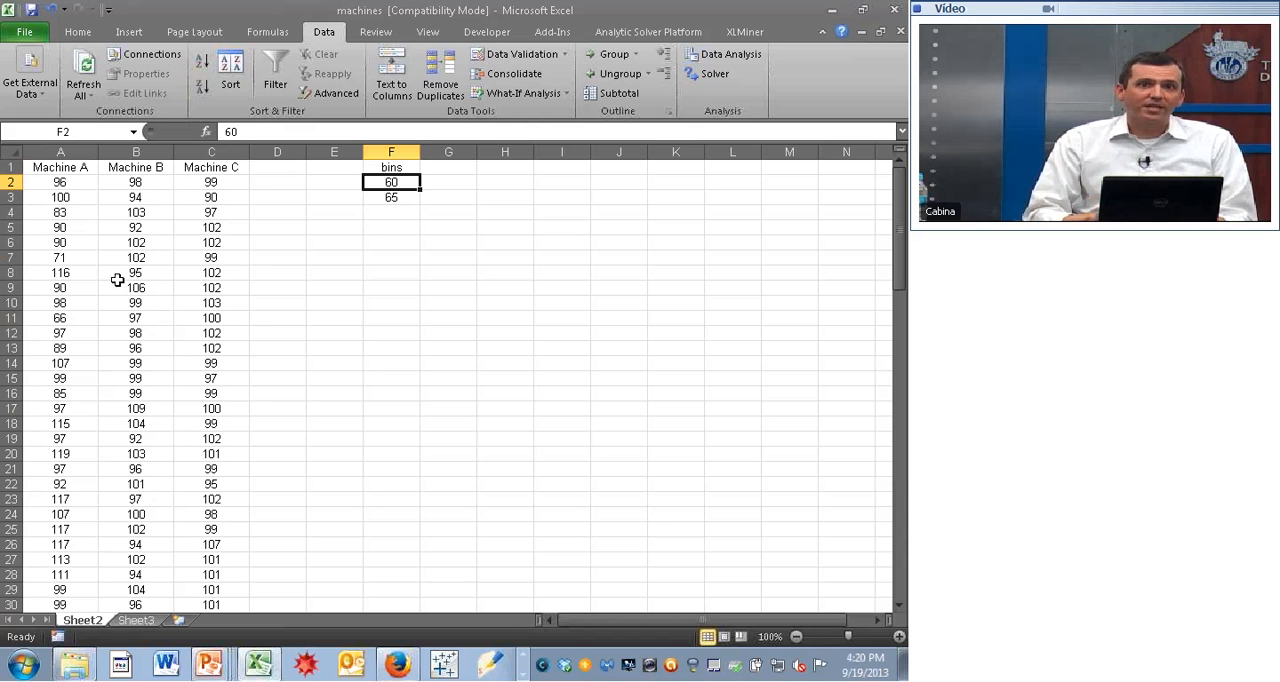
{"action": "key", "text": "shift+Down"}
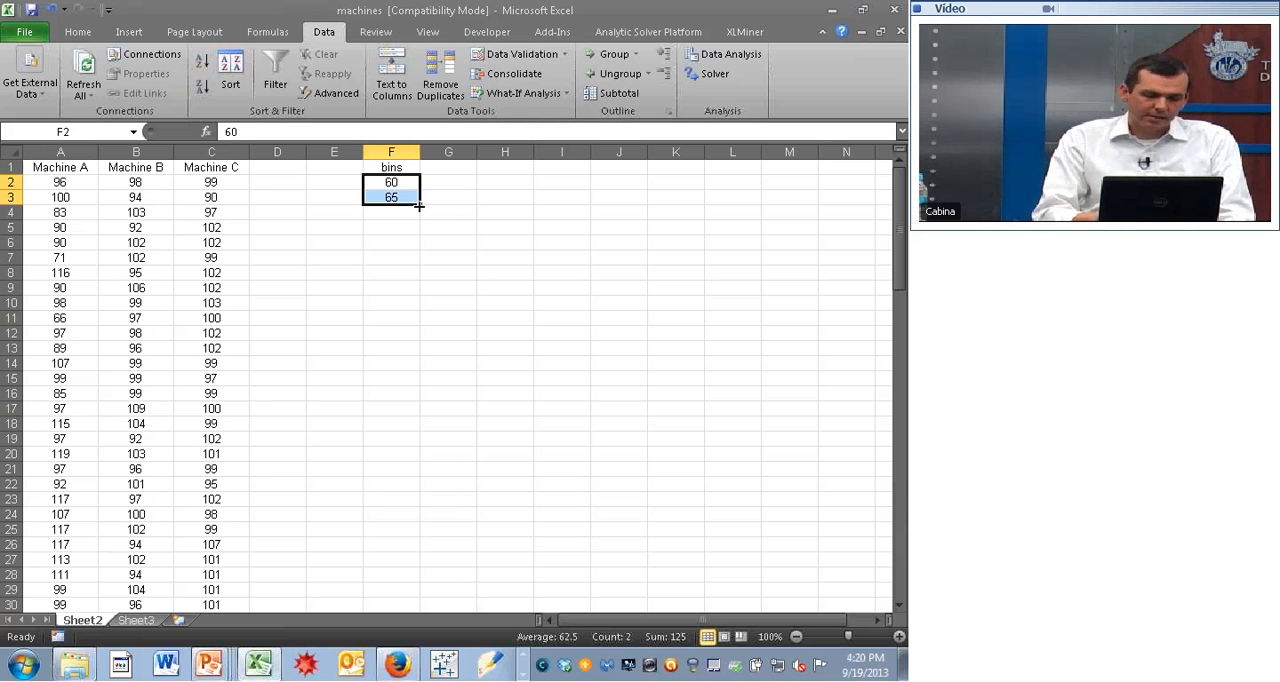
{"action": "left_click_drag", "start_coordinate": [418, 205], "coordinate": [418, 434]}
{"action": "left_click", "coordinate": [461, 262]}
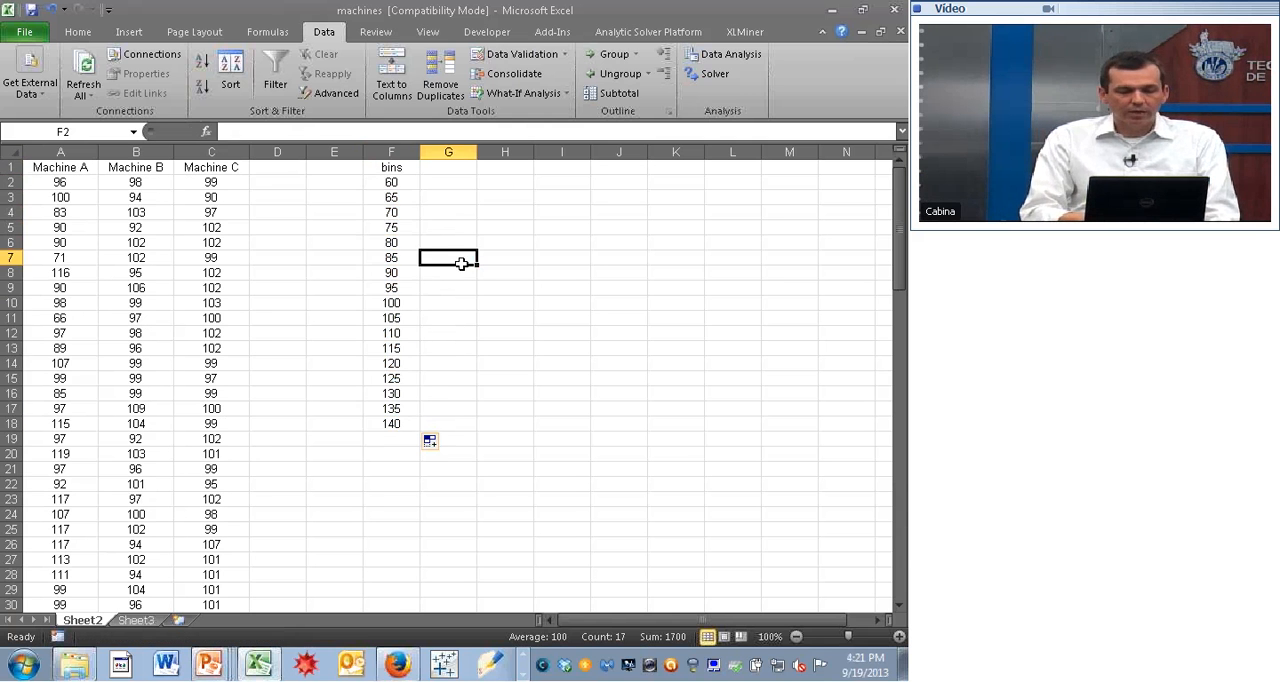
- Review the bin limits in column F from F2 down to F10
{"action": "left_click", "coordinate": [396, 182]}
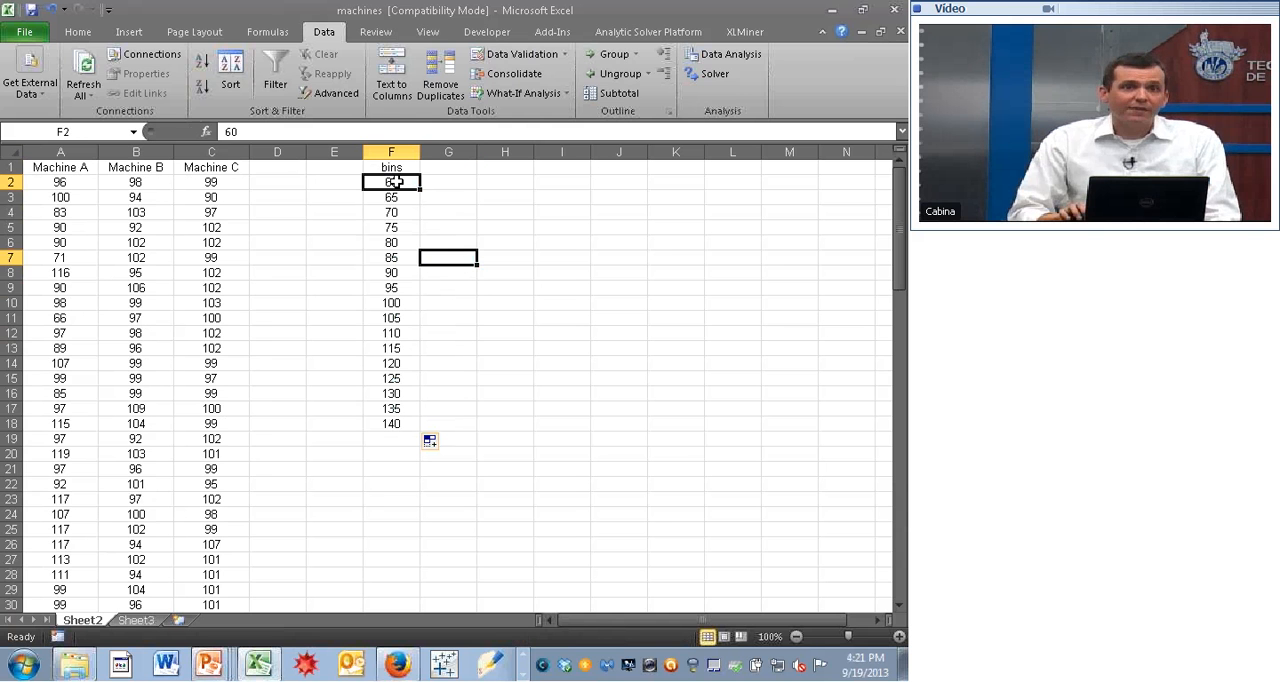
{"action": "key", "text": "Down"}
{"action": "key", "text": "Down"}
{"action": "key", "text": "Down"}
{"action": "key", "text": "Down"}
{"action": "key", "text": "Down"}
{"action": "key", "text": "Down"}
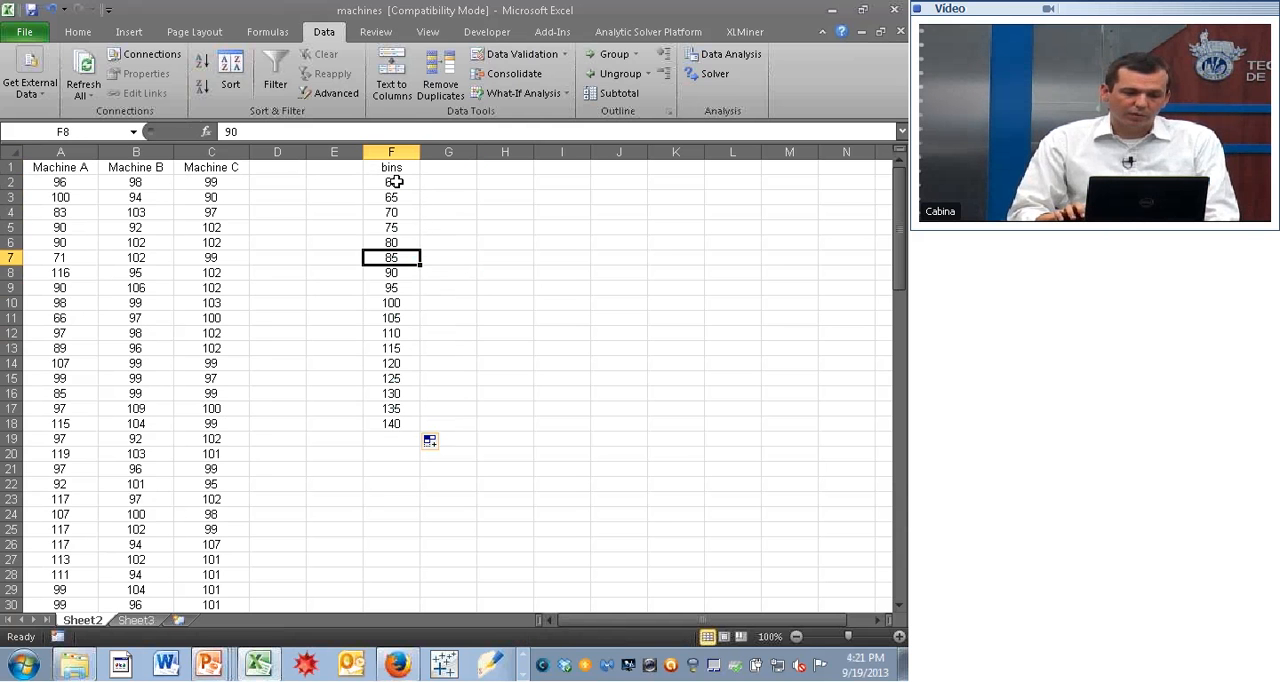
{"action": "key", "text": "Down"}
{"action": "key", "text": "Down"}
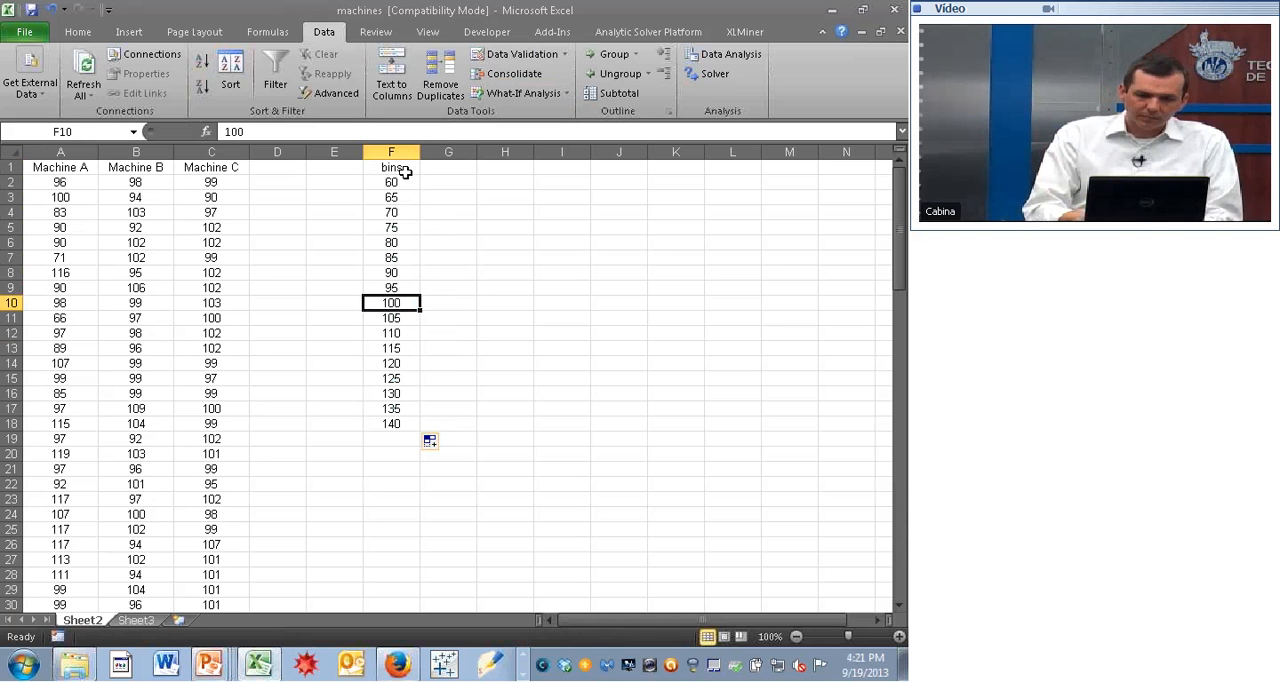
- Start a Histogram data analysis and set its input range to the Machine A readings $A$2:$A$101
{"action": "left_click", "coordinate": [728, 57]}
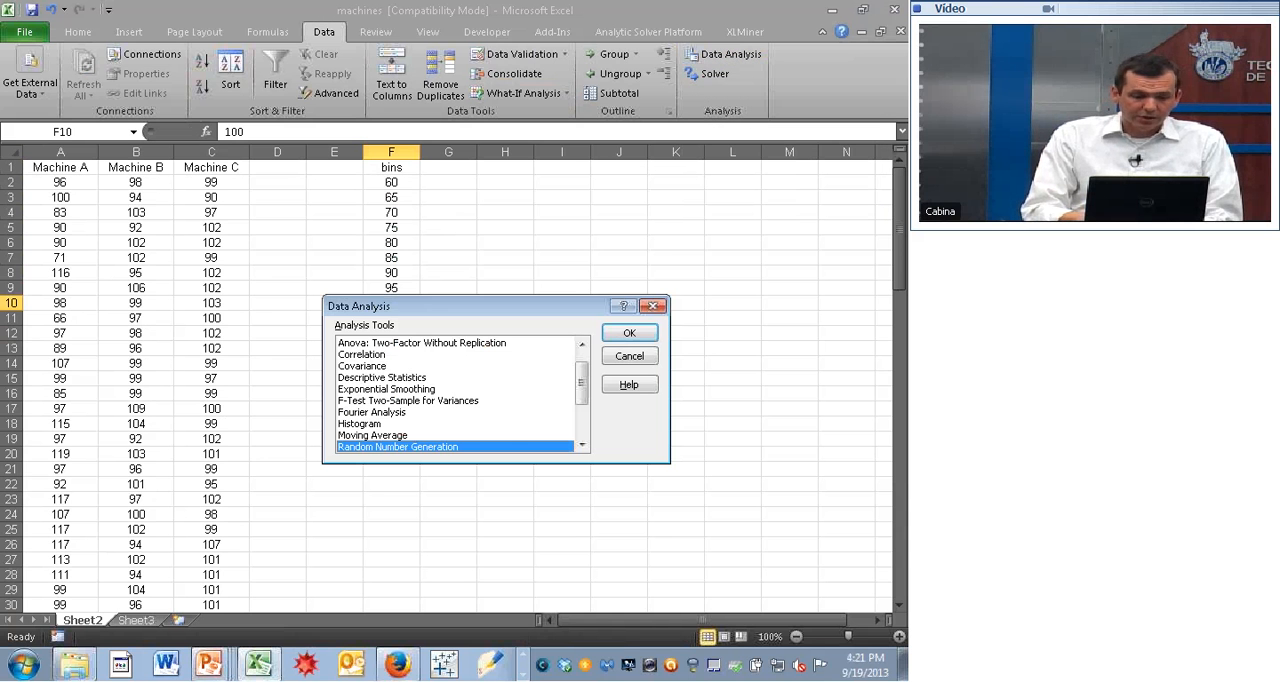
{"action": "key", "text": "Up"}
{"action": "key", "text": "Up"}
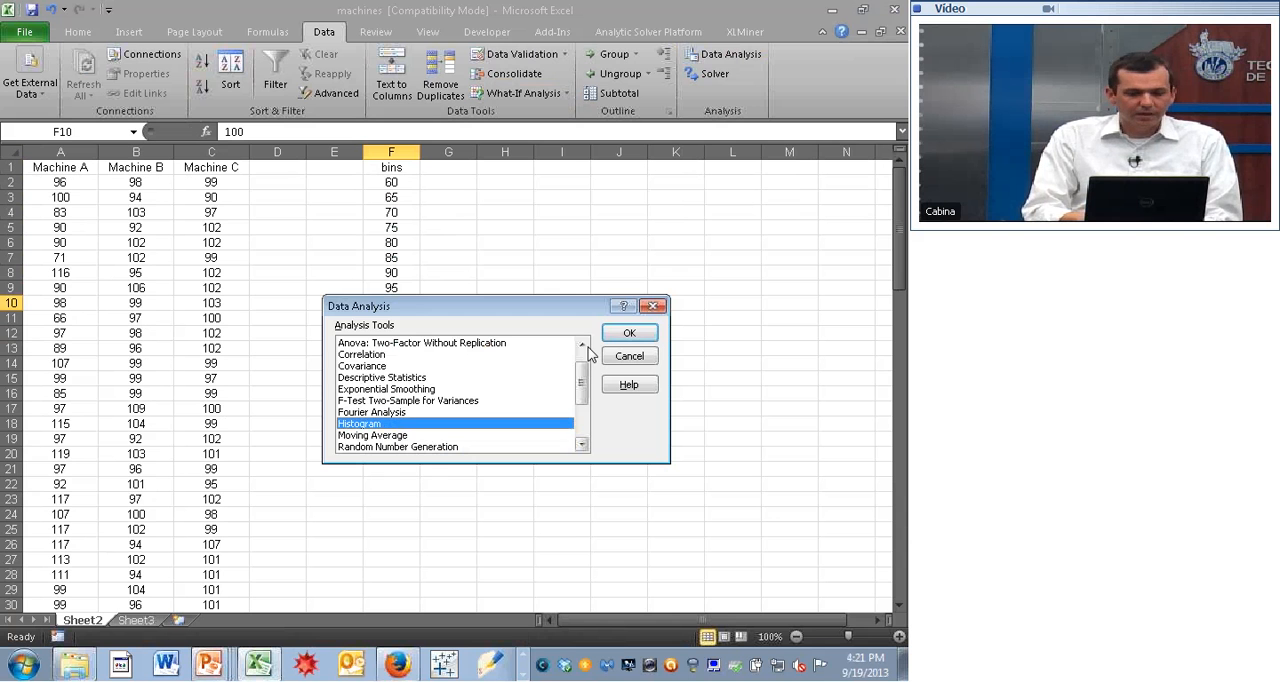
{"action": "left_click", "coordinate": [632, 334]}
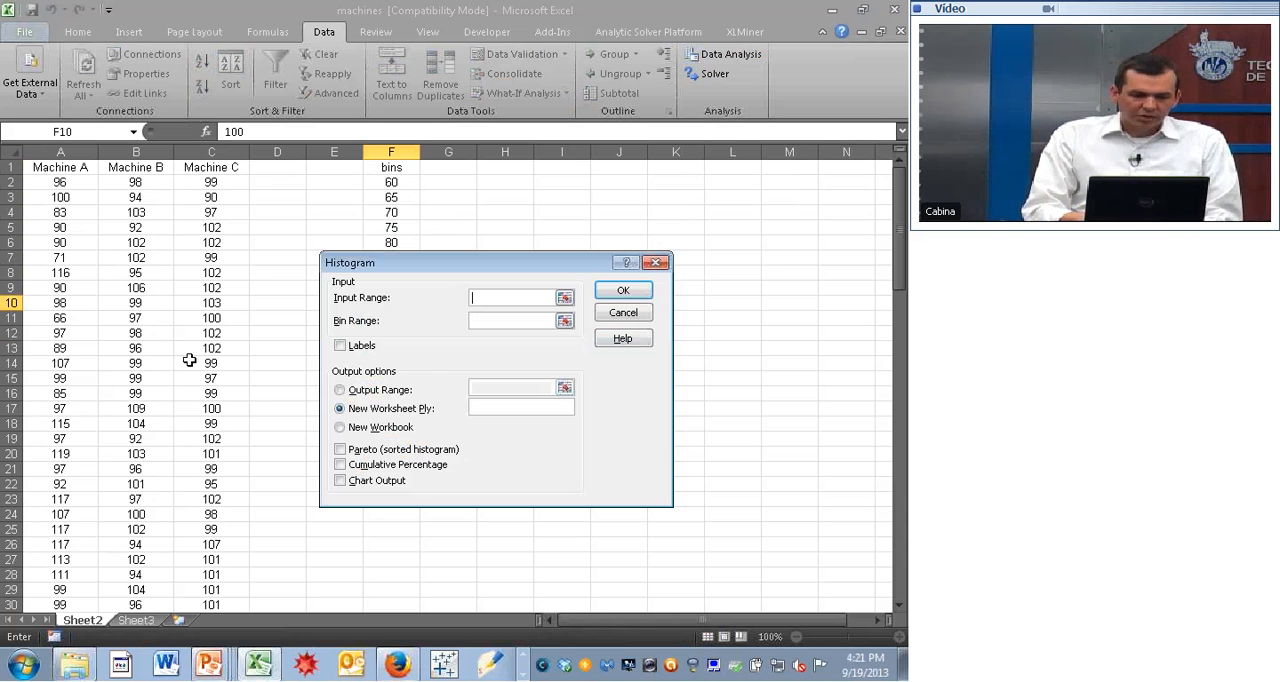
{"action": "left_click", "coordinate": [63, 182]}
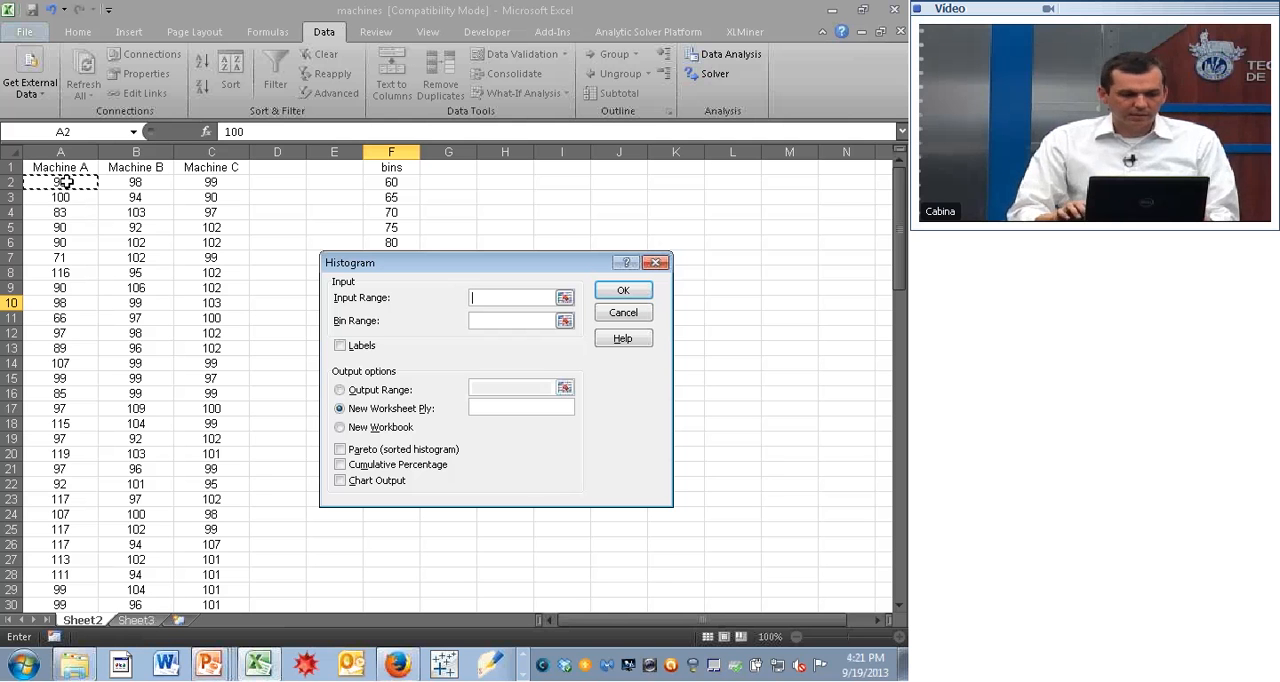
{"action": "key", "text": "shift+Down"}
{"action": "key", "text": "shift+Down"}
{"action": "key", "text": "shift+Down"}
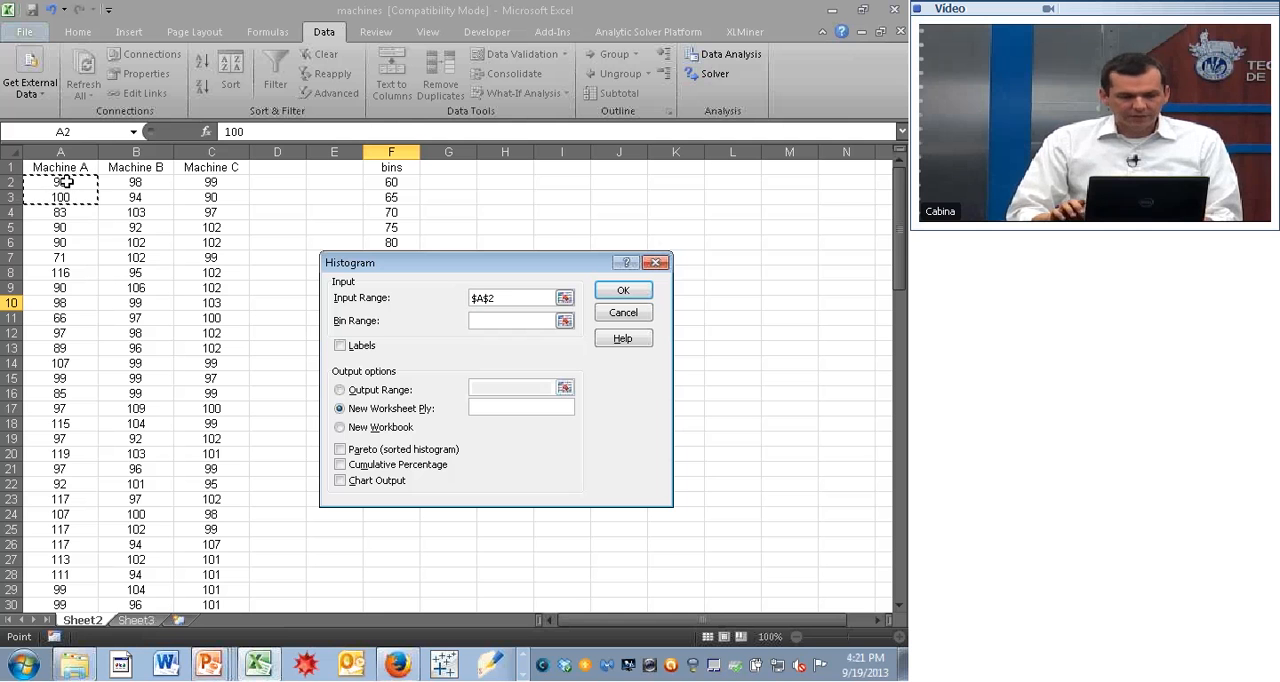
{"action": "key", "text": "shift+Down"}
{"action": "key", "text": "shift+Down"}
{"action": "key", "text": "shift+Down"}
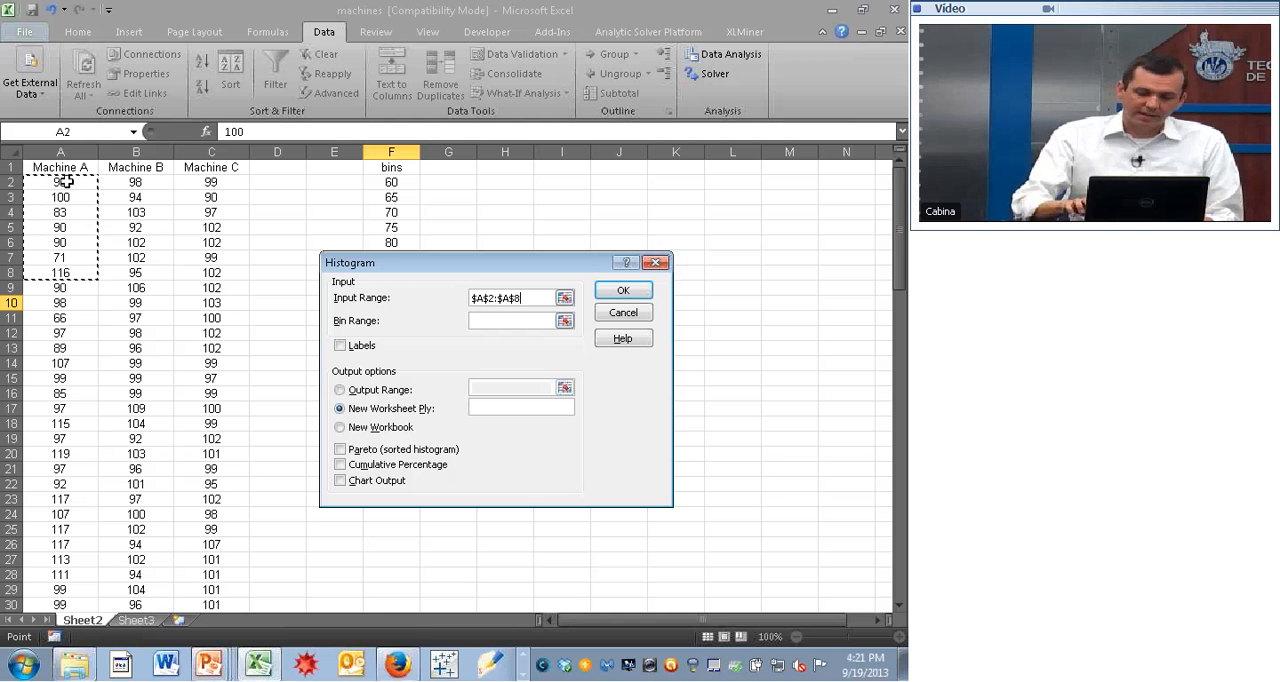
{"action": "key", "text": "ctrl+shift+Down"}
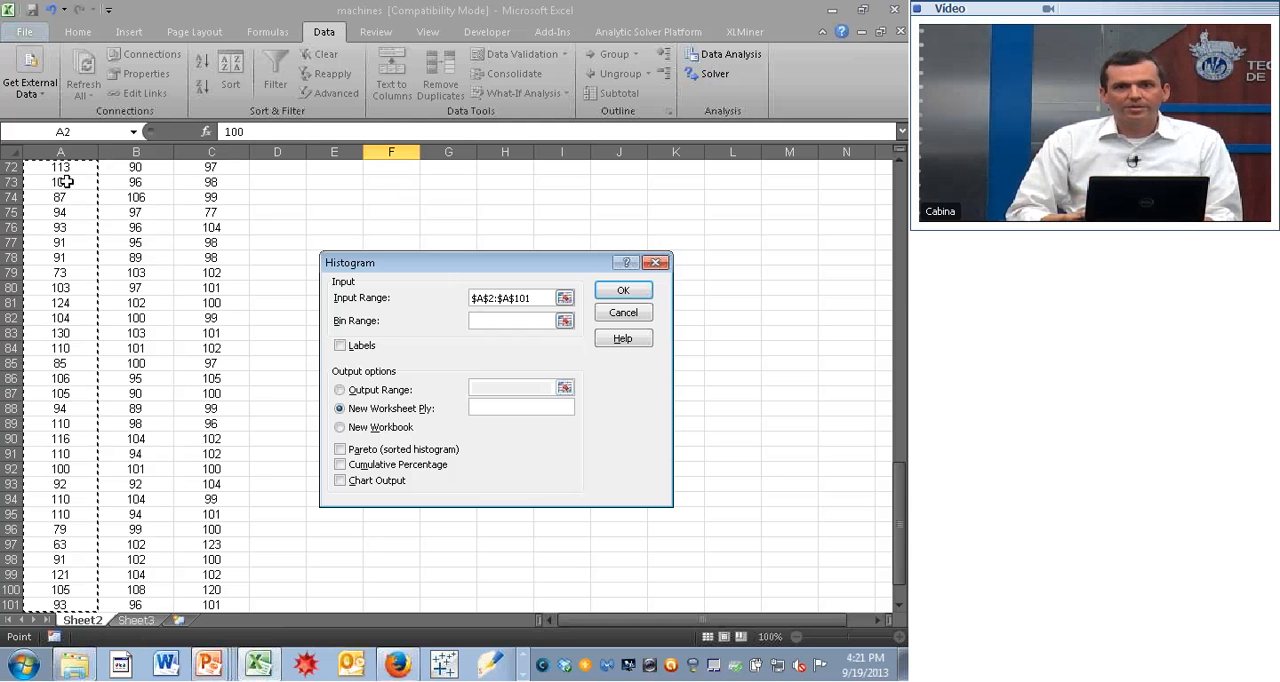
- Set the histogram's bin range to $F$2:$F$18, enable chart output, and generate the Machine A histogram on a new worksheet
{"action": "left_click", "coordinate": [491, 320]}
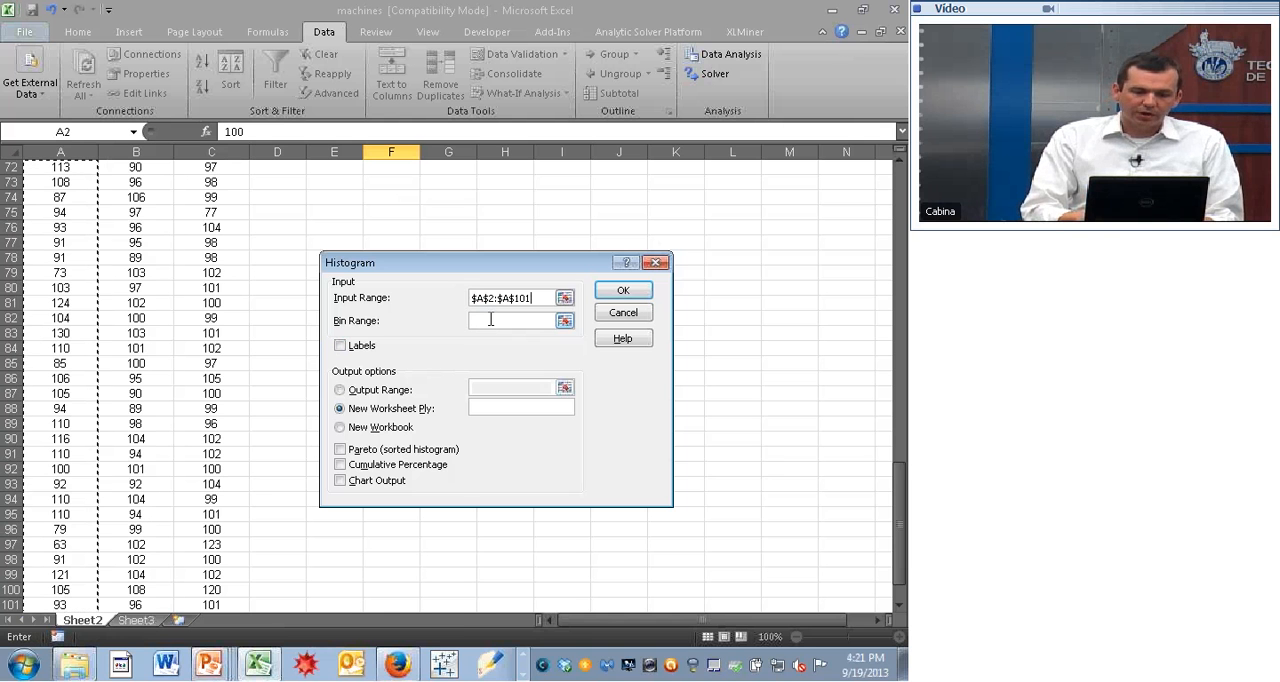
{"action": "left_click", "coordinate": [898, 181]}
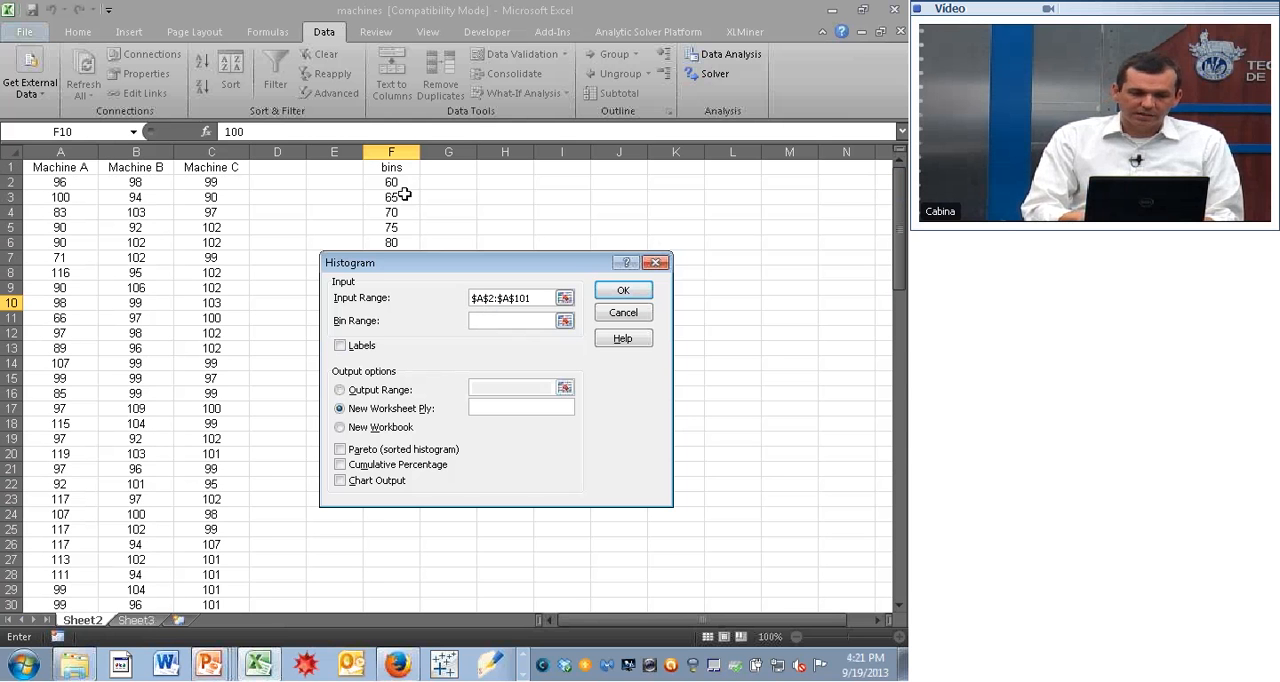
{"action": "left_click", "coordinate": [393, 184]}
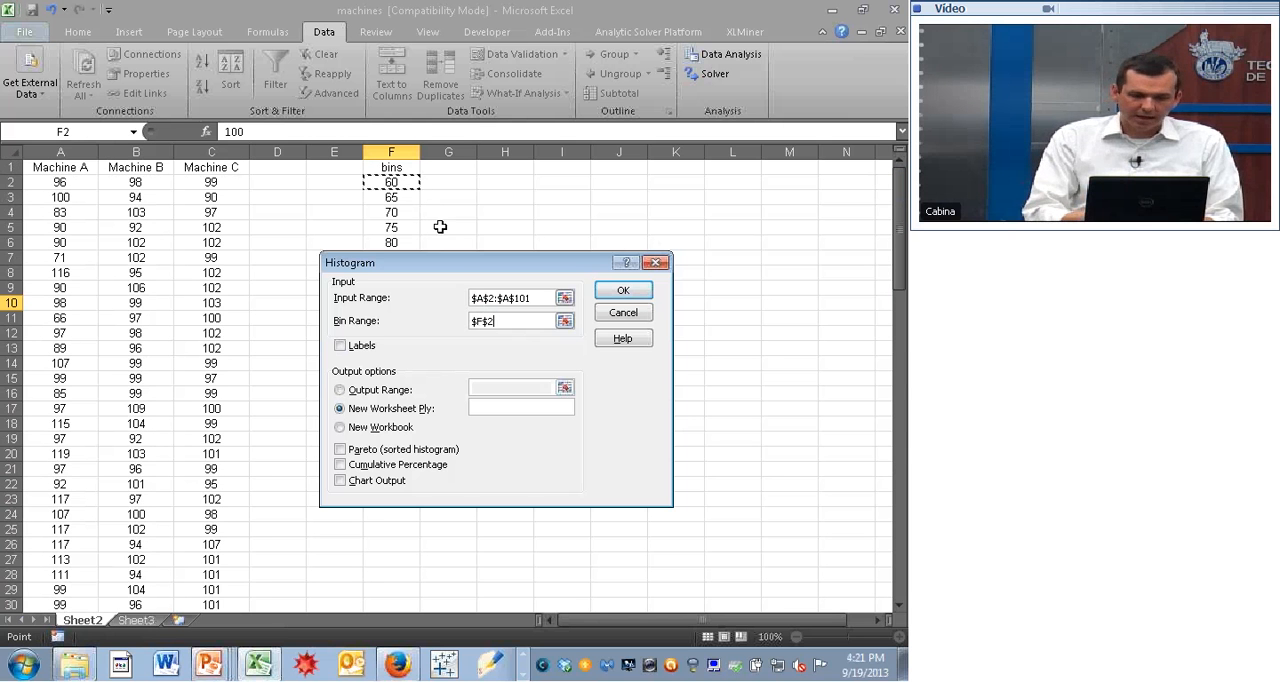
{"action": "left_click_drag", "start_coordinate": [457, 267], "coordinate": [587, 217]}
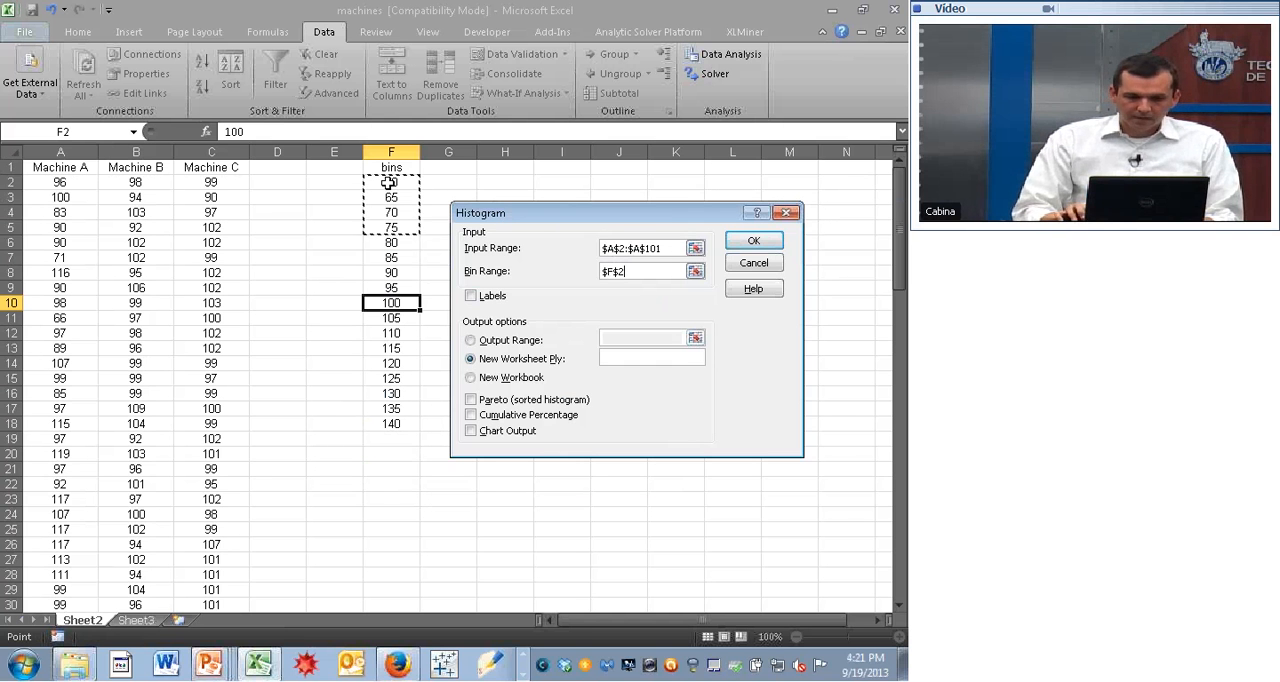
{"action": "type", "text": ":$F$15"}
{"action": "key", "text": "BackSpace"}
{"action": "type", "text": "8"}
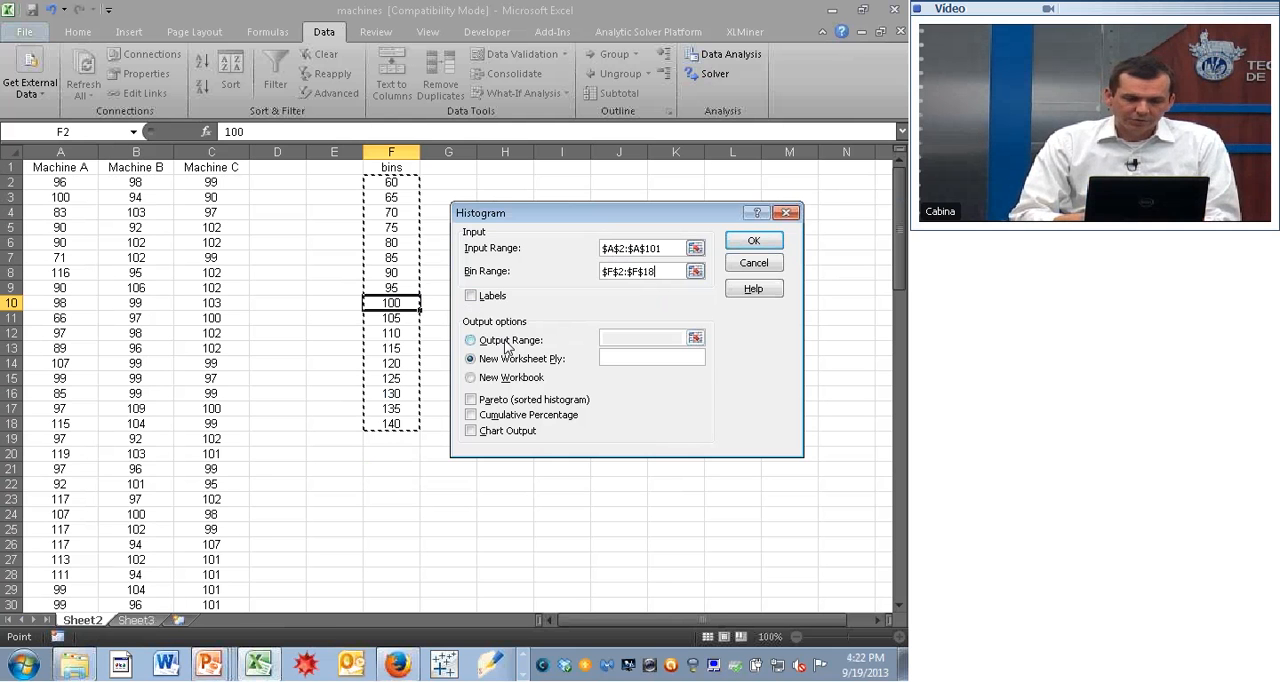
{"action": "left_click", "coordinate": [471, 430]}
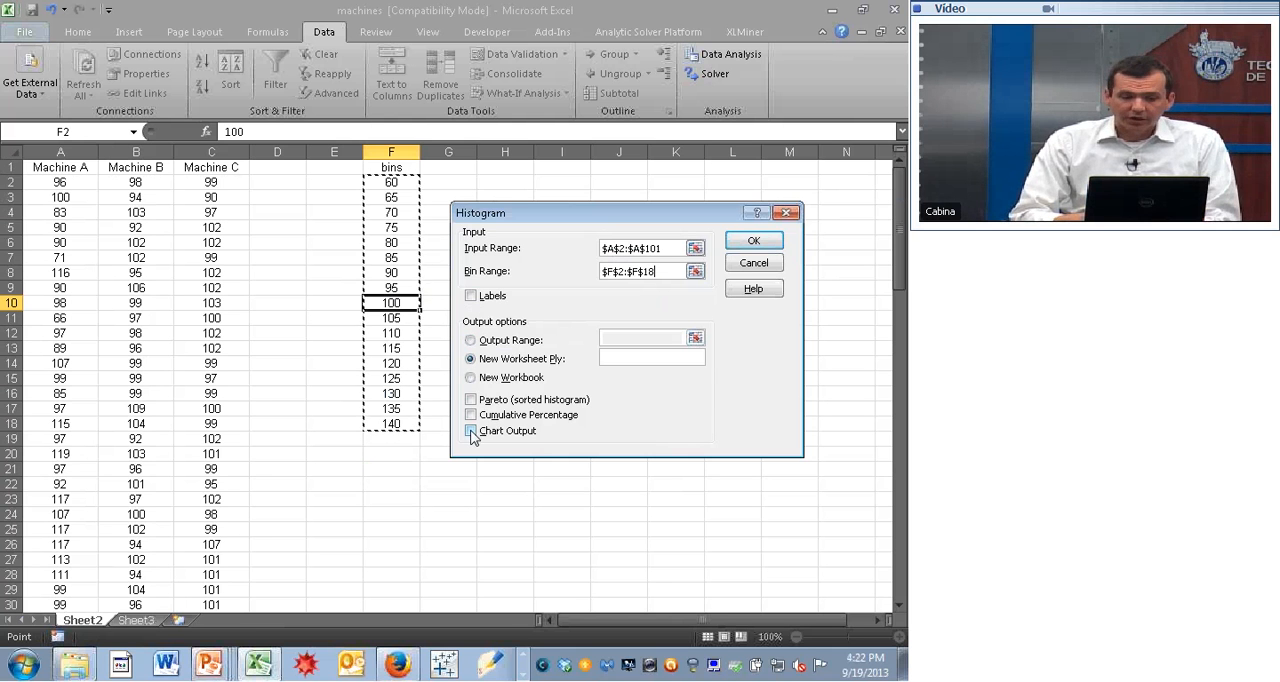
{"action": "left_click", "coordinate": [750, 243]}
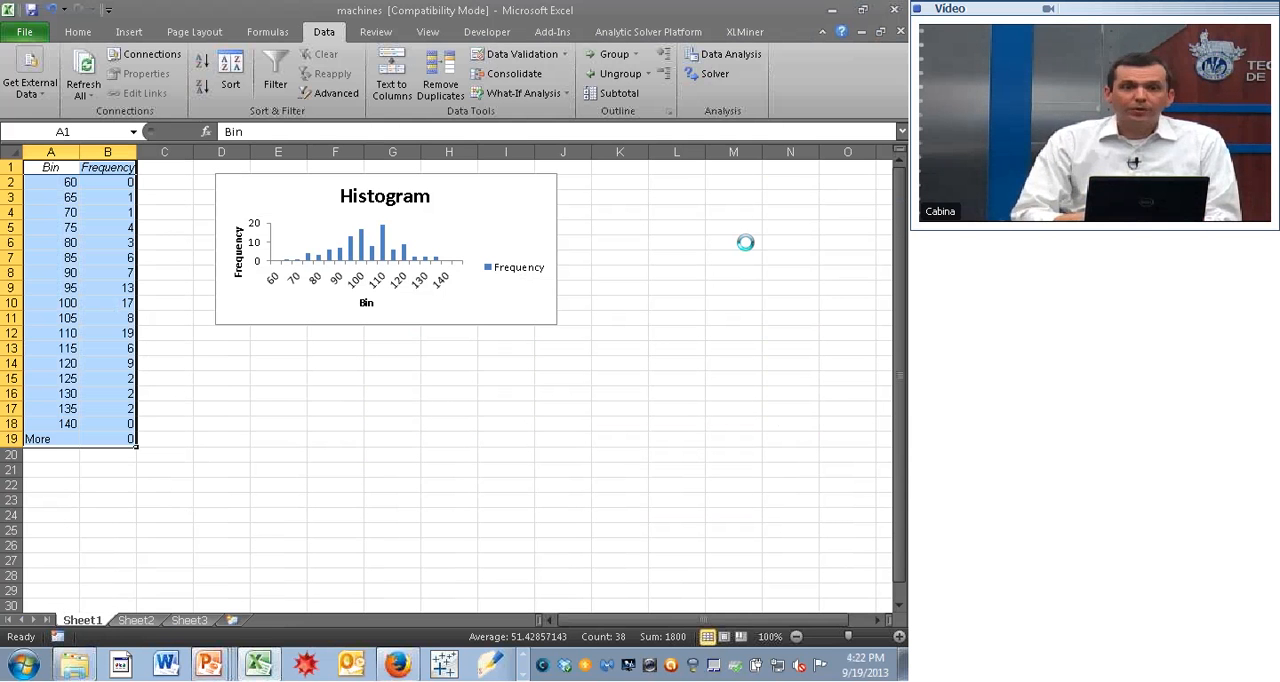
- Enlarge the Machine A histogram chart to about the end of column L and row 13, and delete its Frequency legend
{"action": "left_click", "coordinate": [516, 314]}
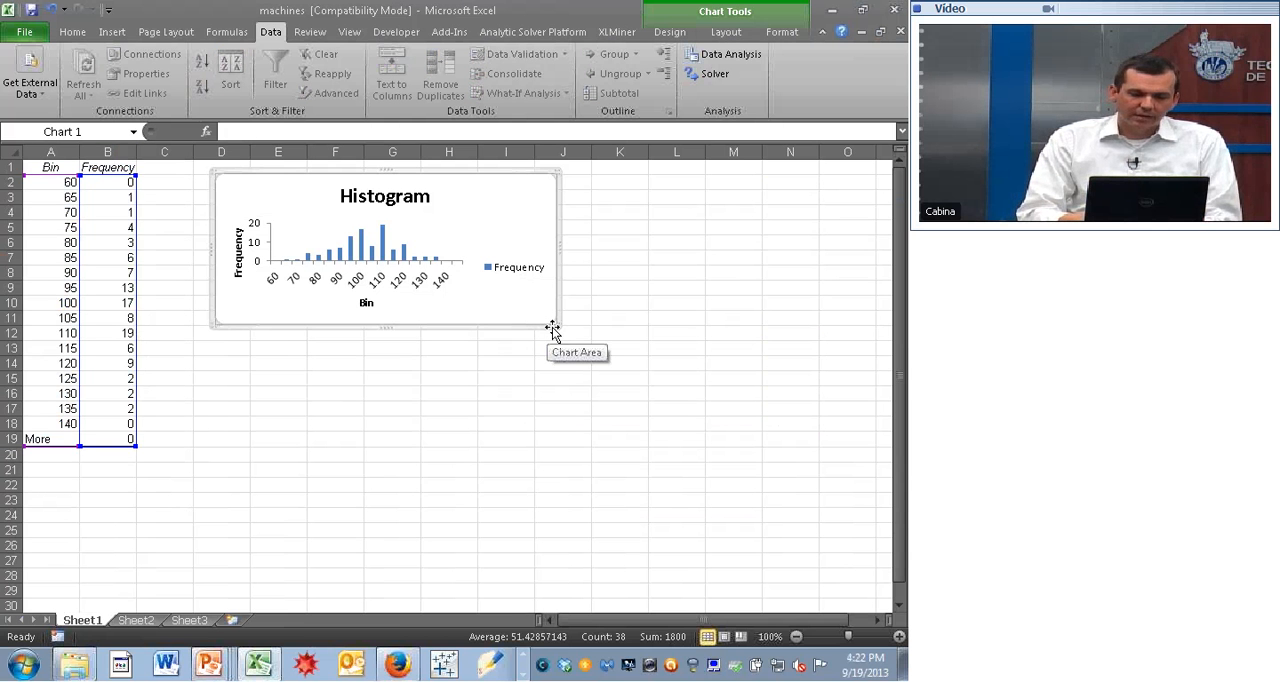
{"action": "left_click_drag", "start_coordinate": [553, 325], "coordinate": [700, 355]}
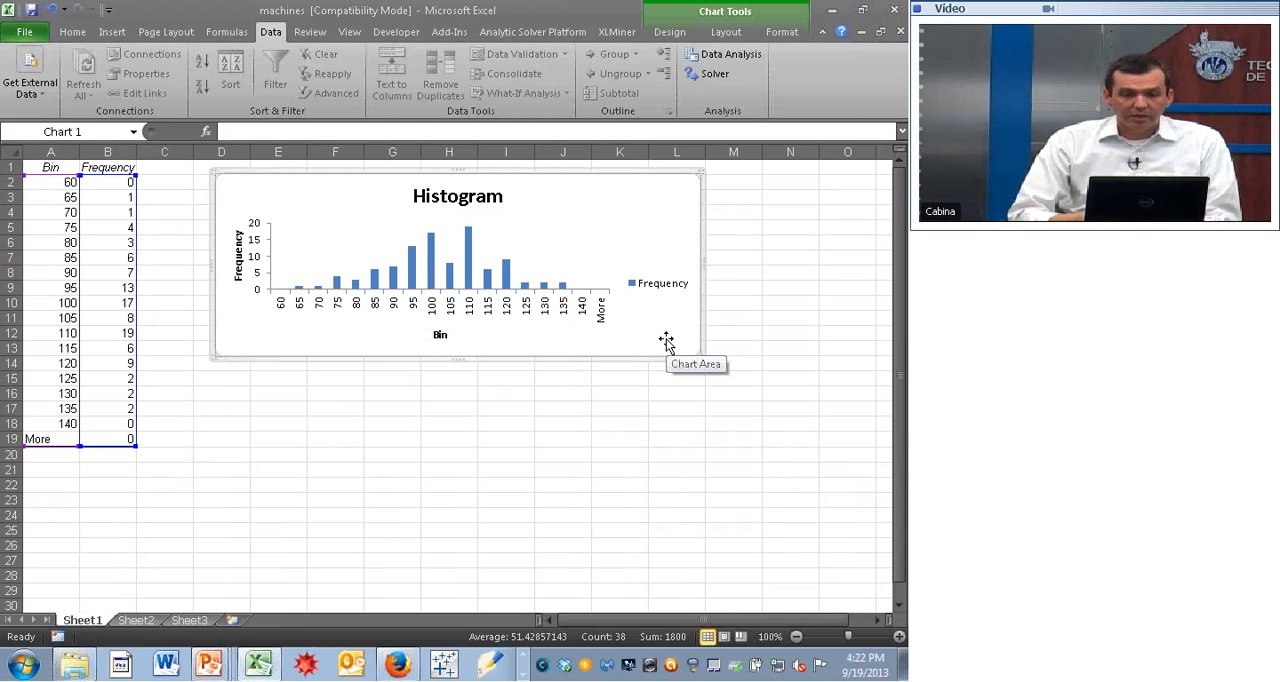
{"action": "left_click", "coordinate": [655, 291]}
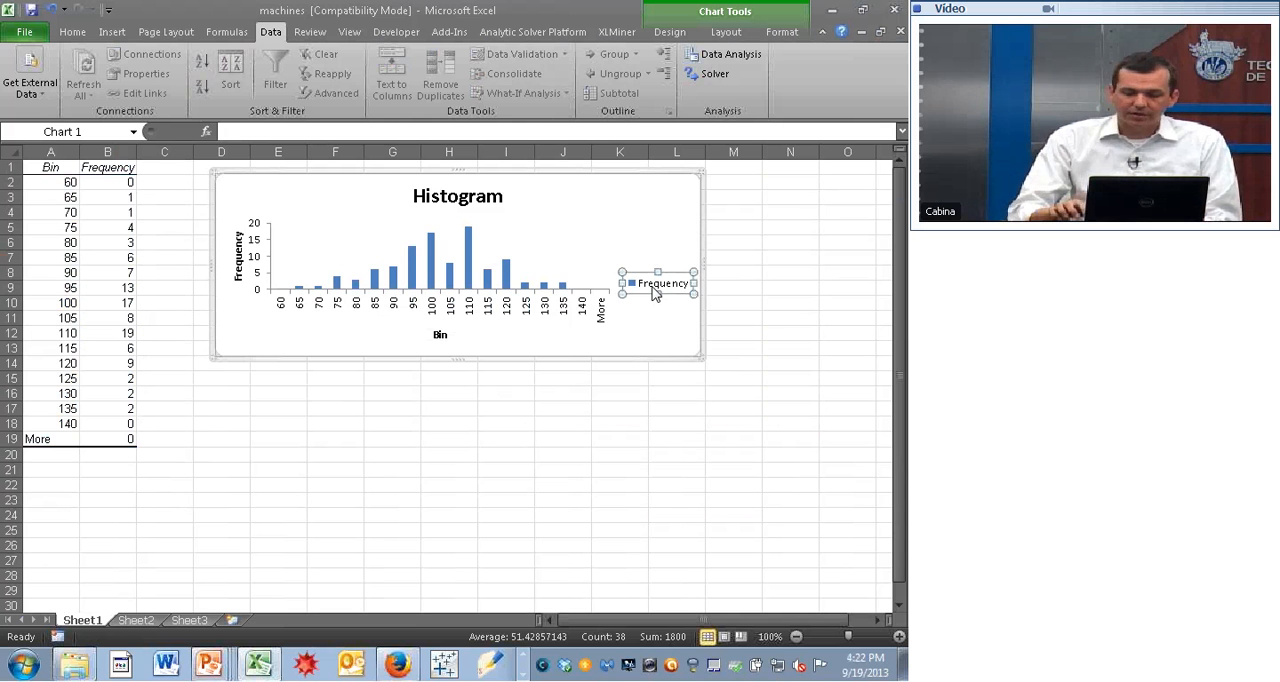
{"action": "key", "text": "Delete"}
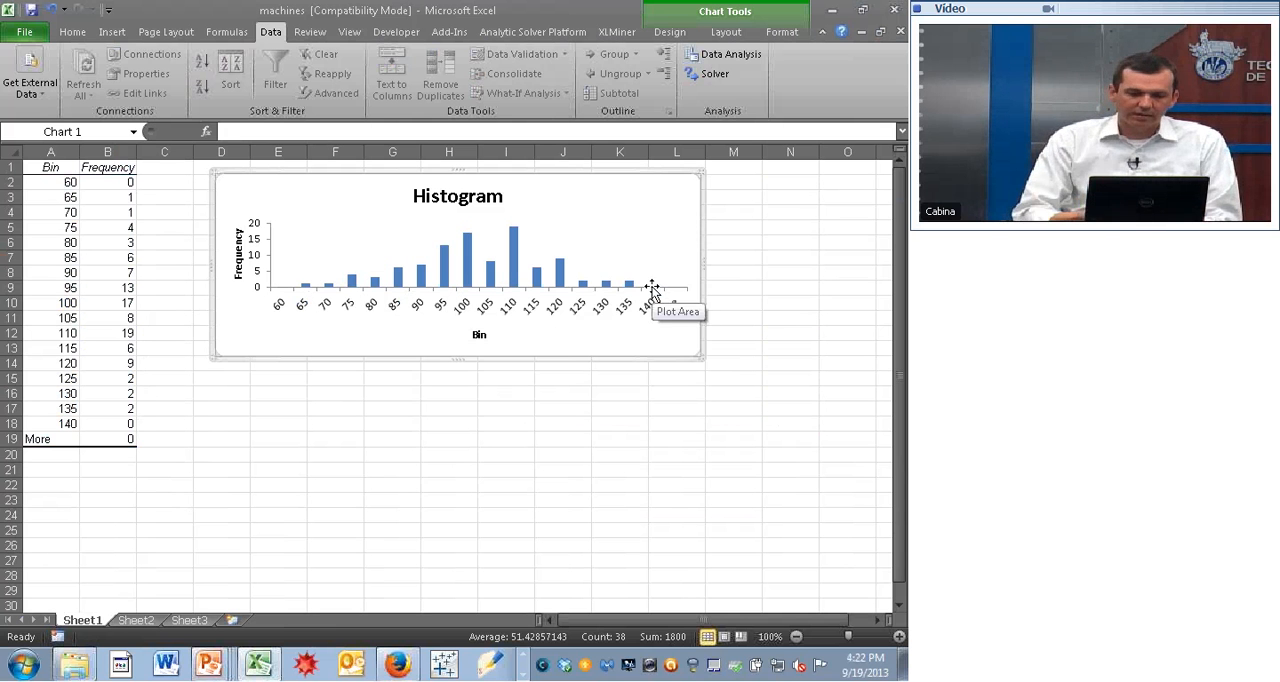
- Change the chart title of the first histogram to "Machine A"
{"action": "left_click", "coordinate": [497, 195]}
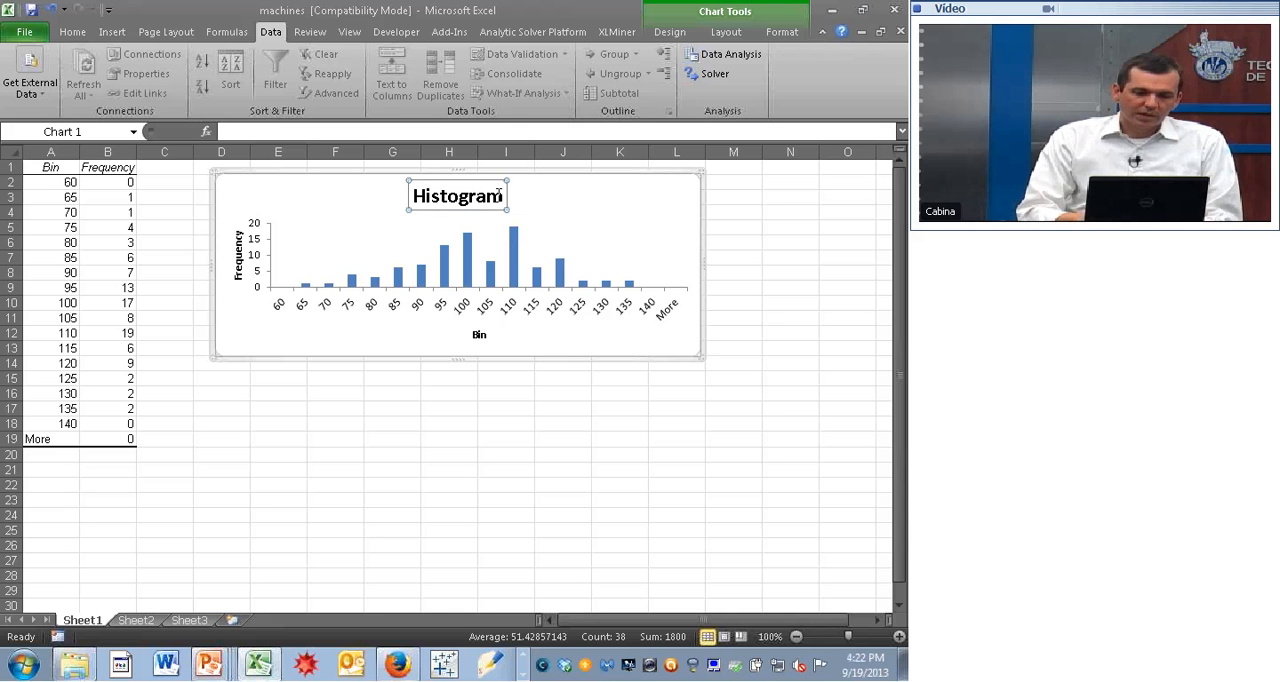
{"action": "left_click_drag", "start_coordinate": [497, 195], "coordinate": [397, 191]}
{"action": "type", "text": "M"}
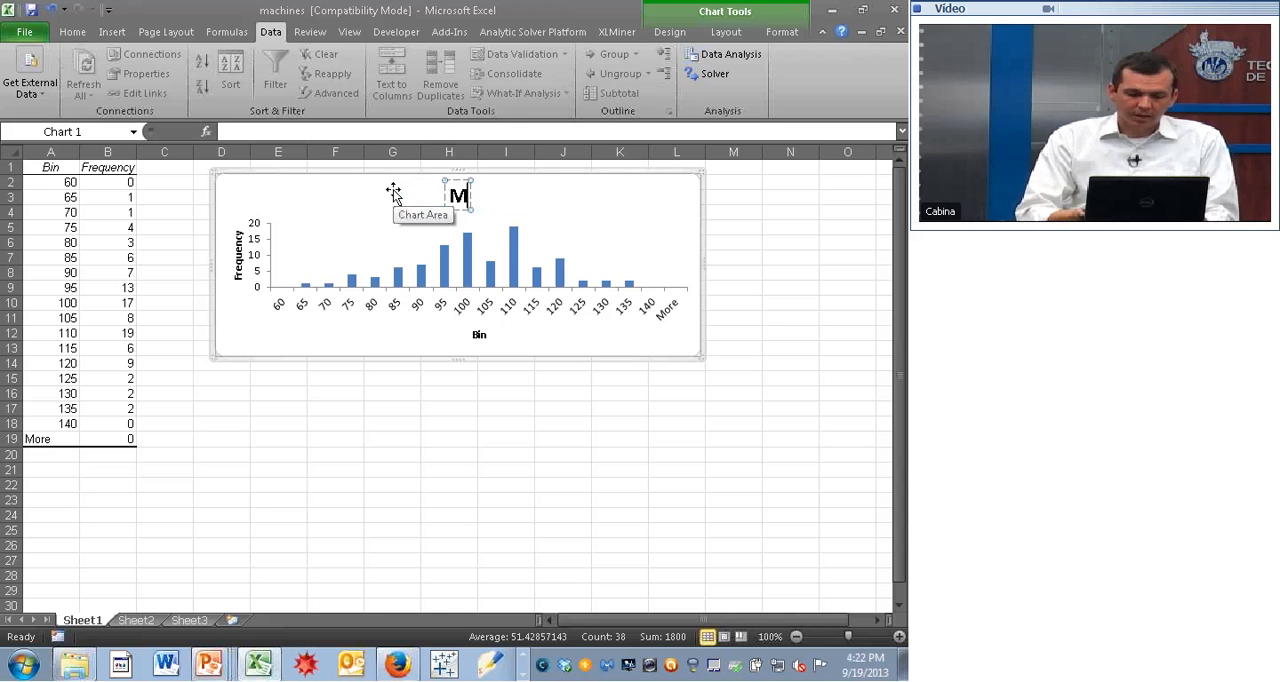
{"action": "type", "text": "achine A"}
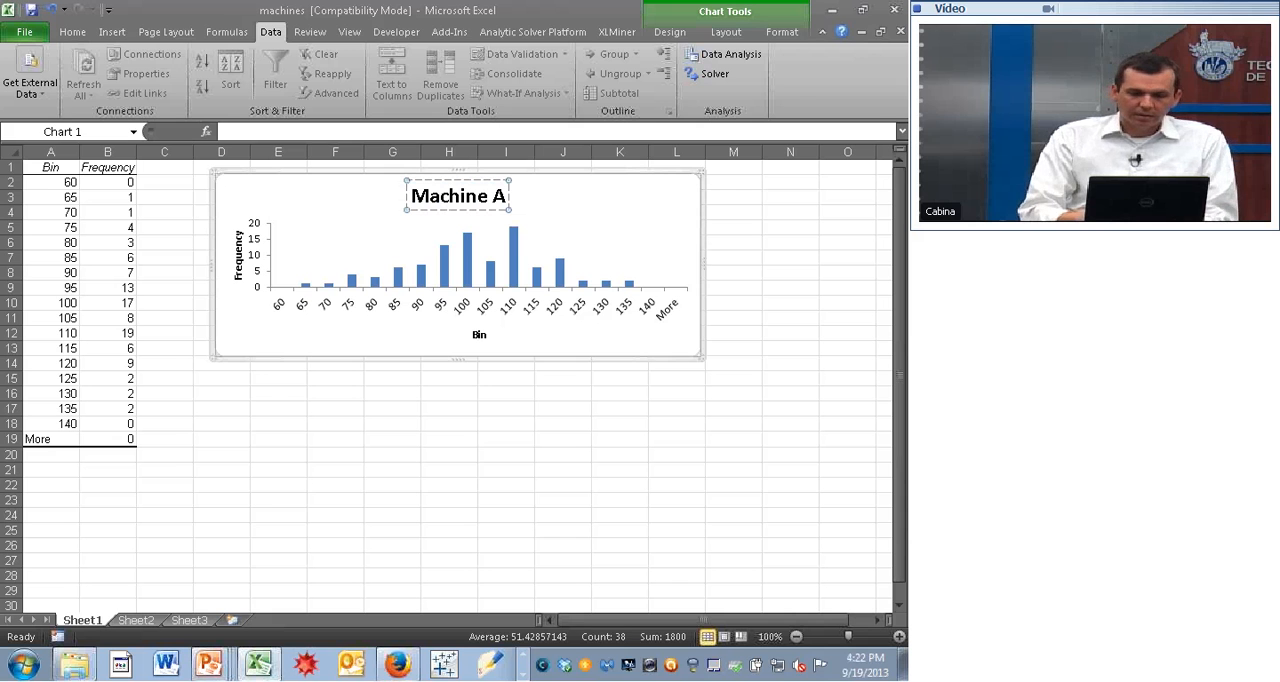
{"action": "left_click", "coordinate": [415, 441]}
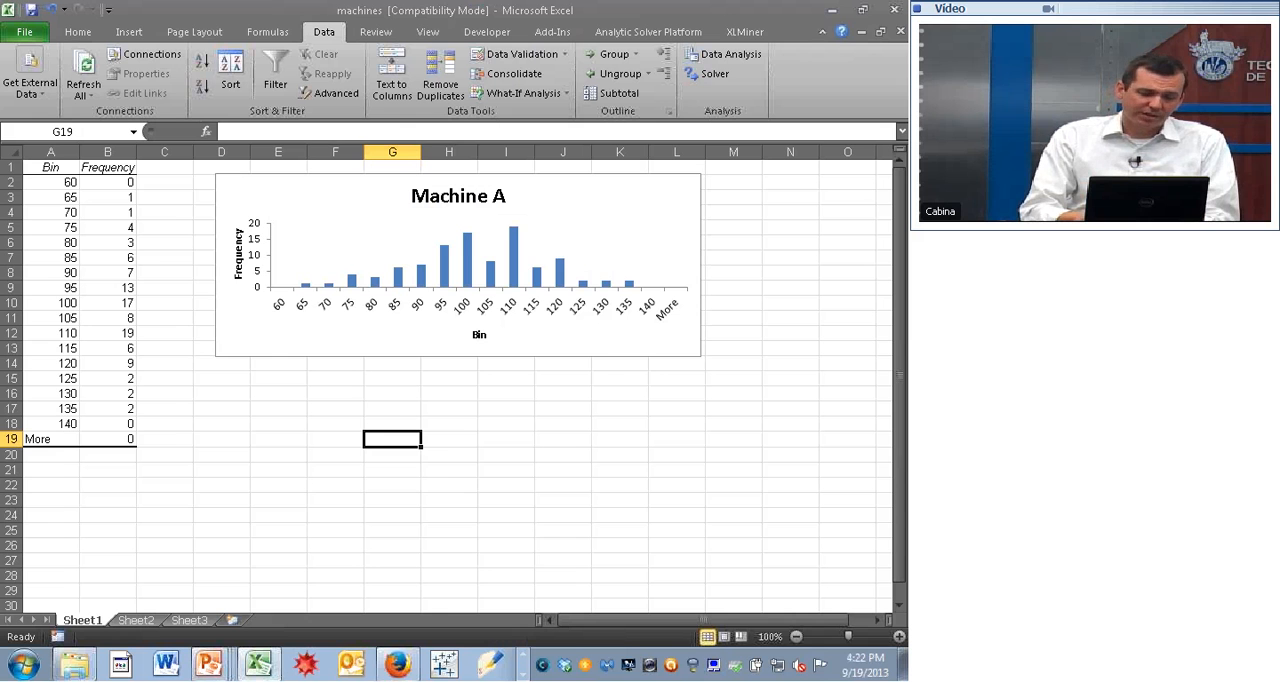
- Generate a histogram with chart from the Machine B readings $B$2:$B$101 on Sheet2, keeping the bin range $F$2:$F$18
{"action": "left_click", "coordinate": [150, 621]}
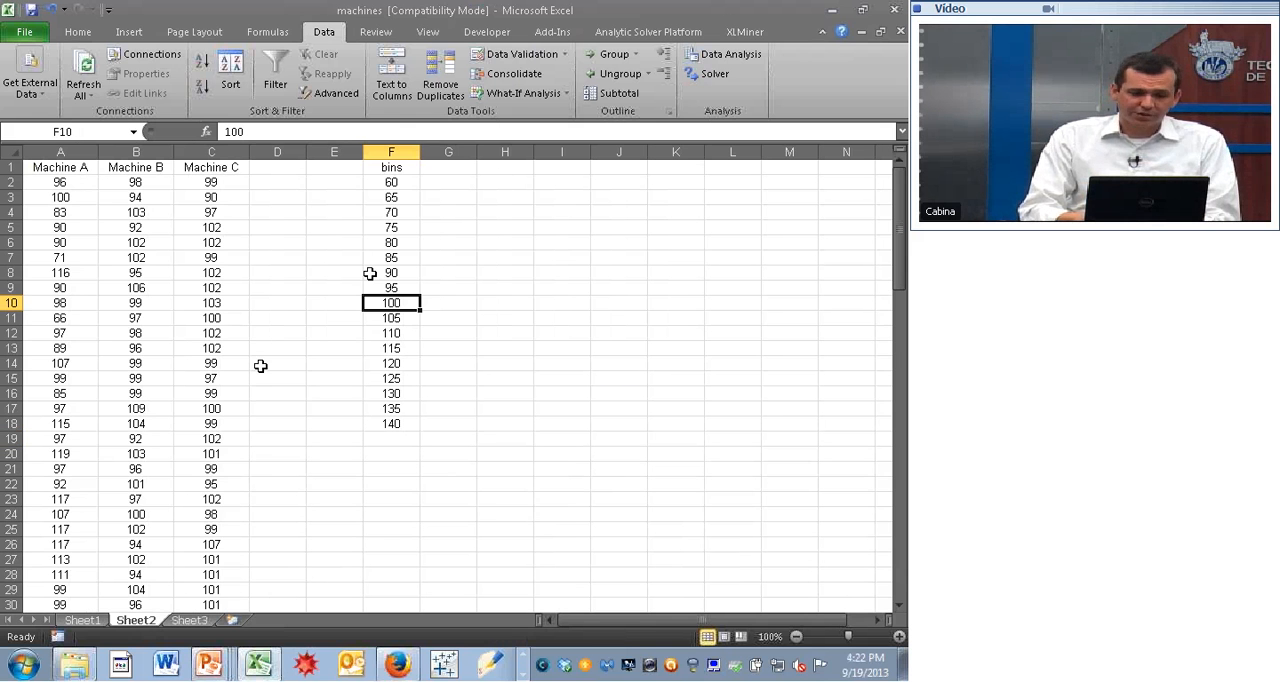
{"action": "left_click", "coordinate": [727, 62]}
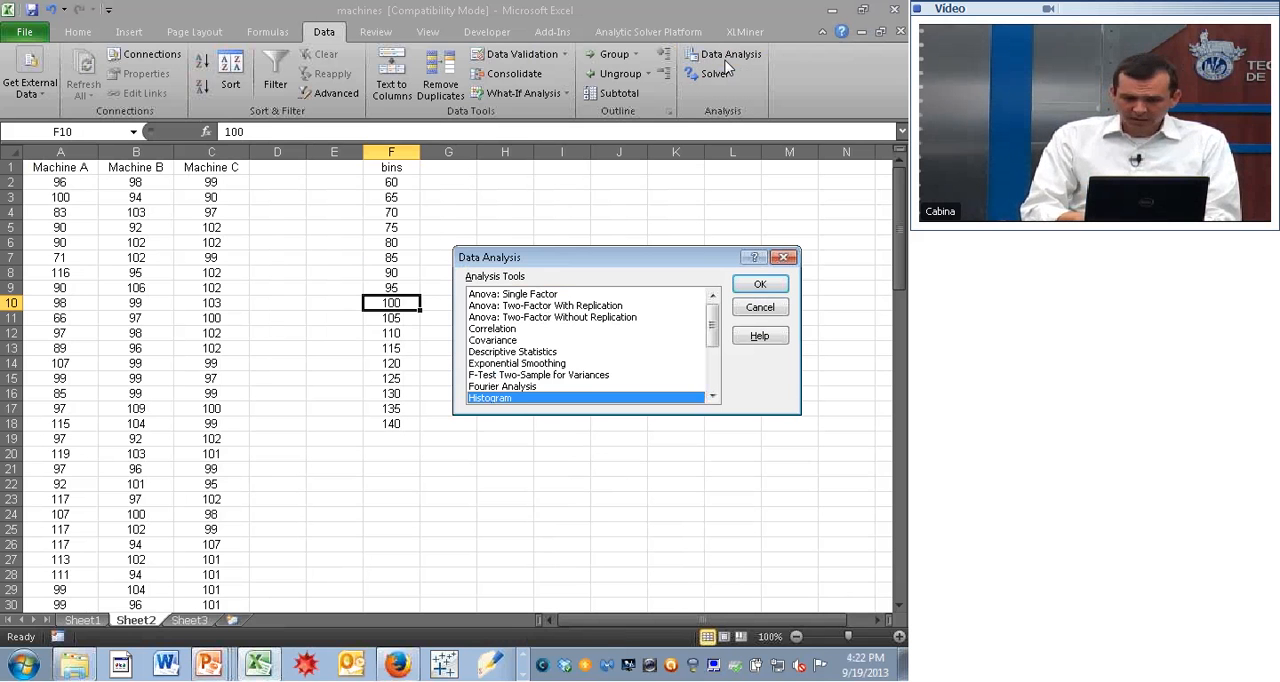
{"action": "left_click", "coordinate": [757, 286]}
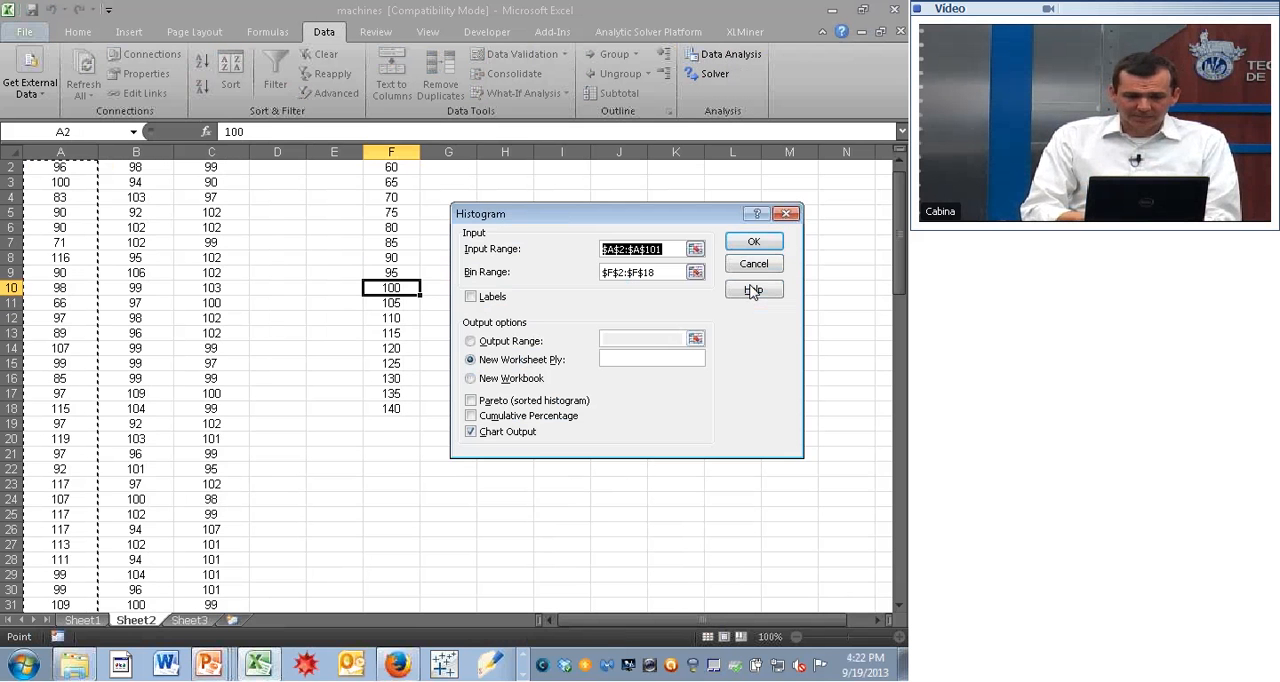
{"action": "left_click", "coordinate": [139, 170]}
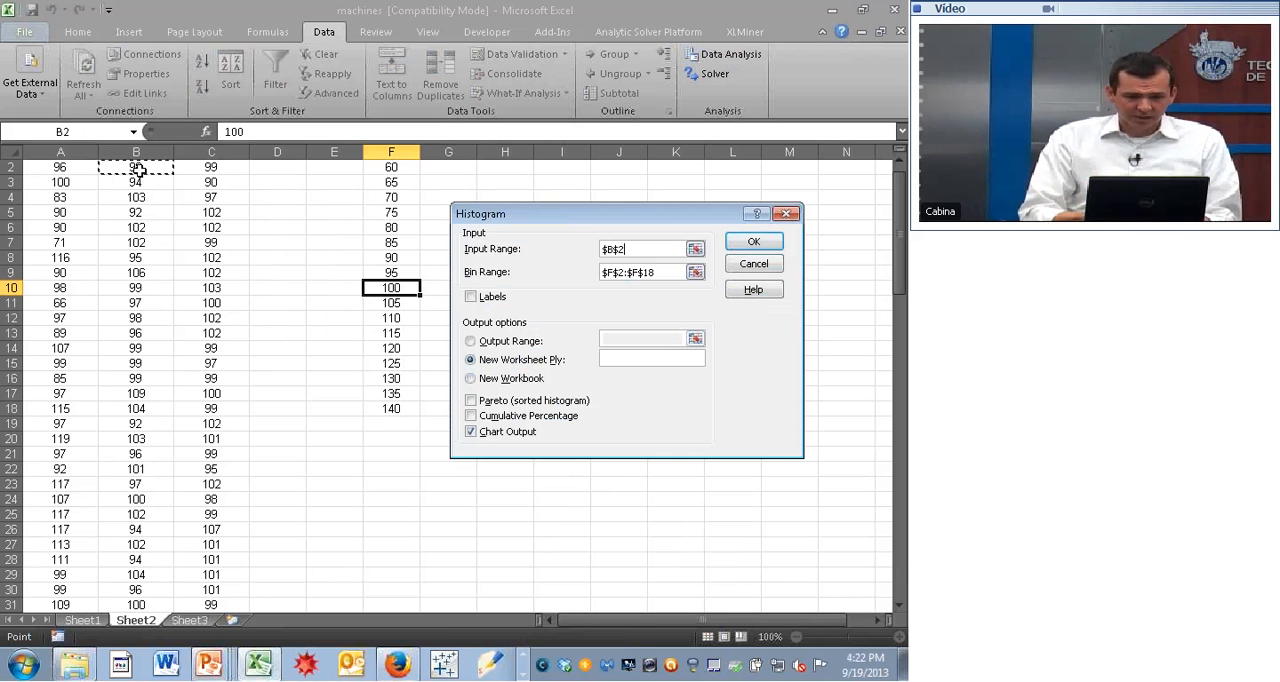
{"action": "key", "text": "shift+Down"}
{"action": "key", "text": "shift+Down"}
{"action": "key", "text": "shift+Down"}
{"action": "key", "text": "shift+Down"}
{"action": "key", "text": "shift+Down"}
{"action": "key", "text": "shift+Down"}
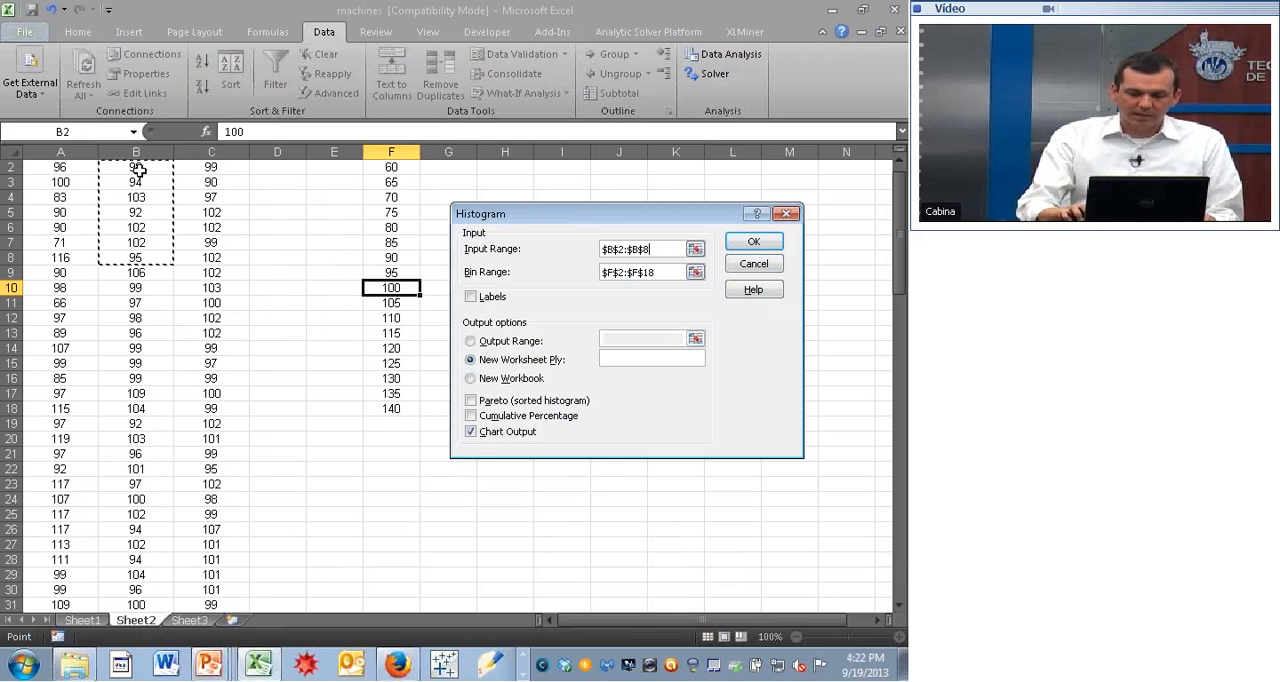
{"action": "key", "text": "ctrl+shift+Down"}
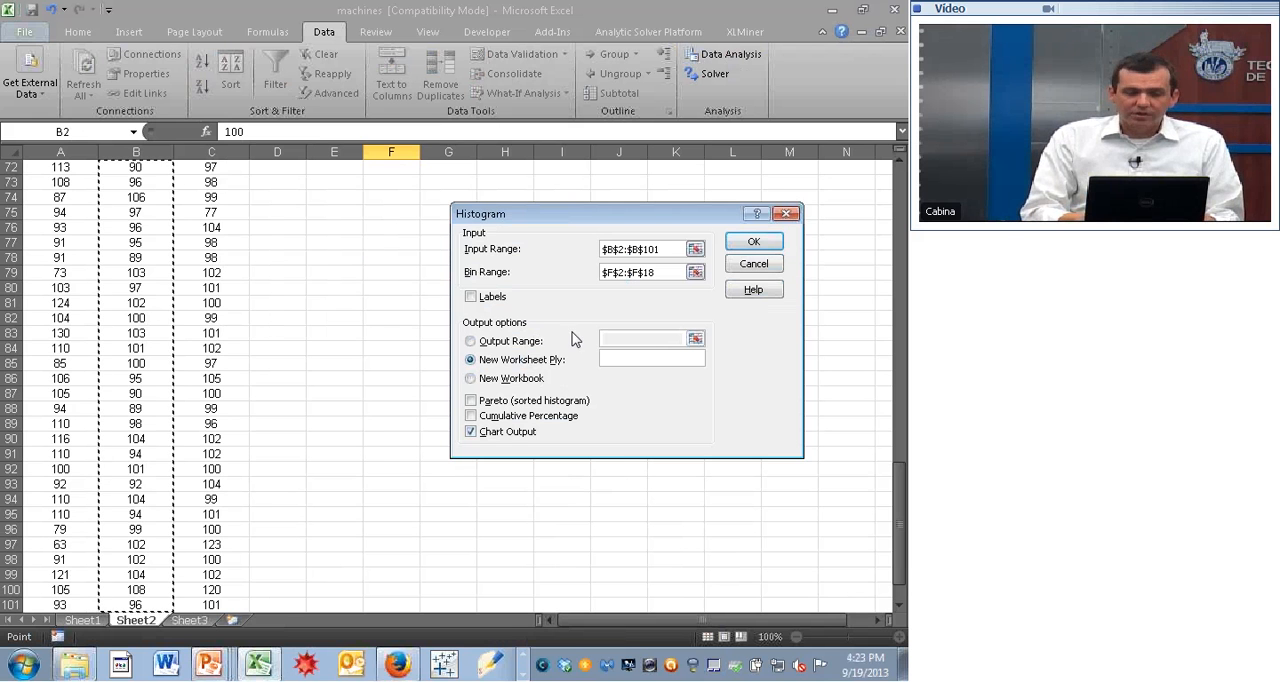
{"action": "left_click", "coordinate": [753, 244]}
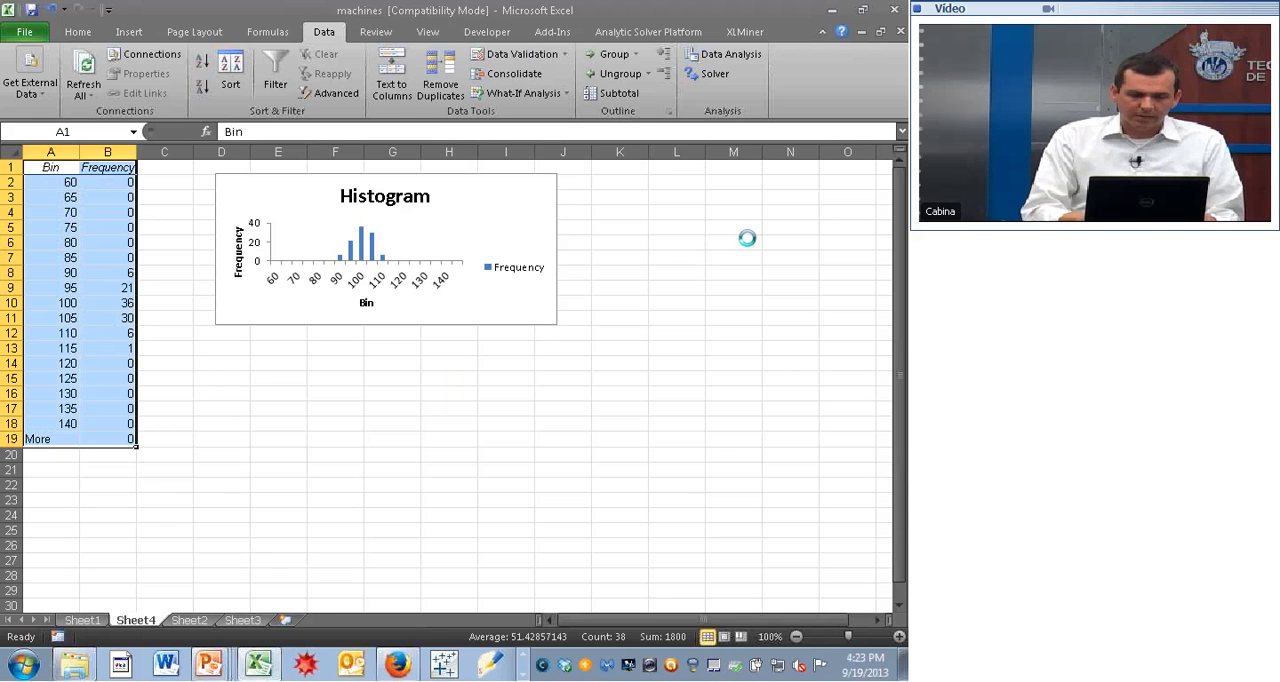
- Enlarge the Machine B histogram chart to about the middle of column M and row 13, and delete its Frequency legend
{"action": "left_click", "coordinate": [517, 314]}
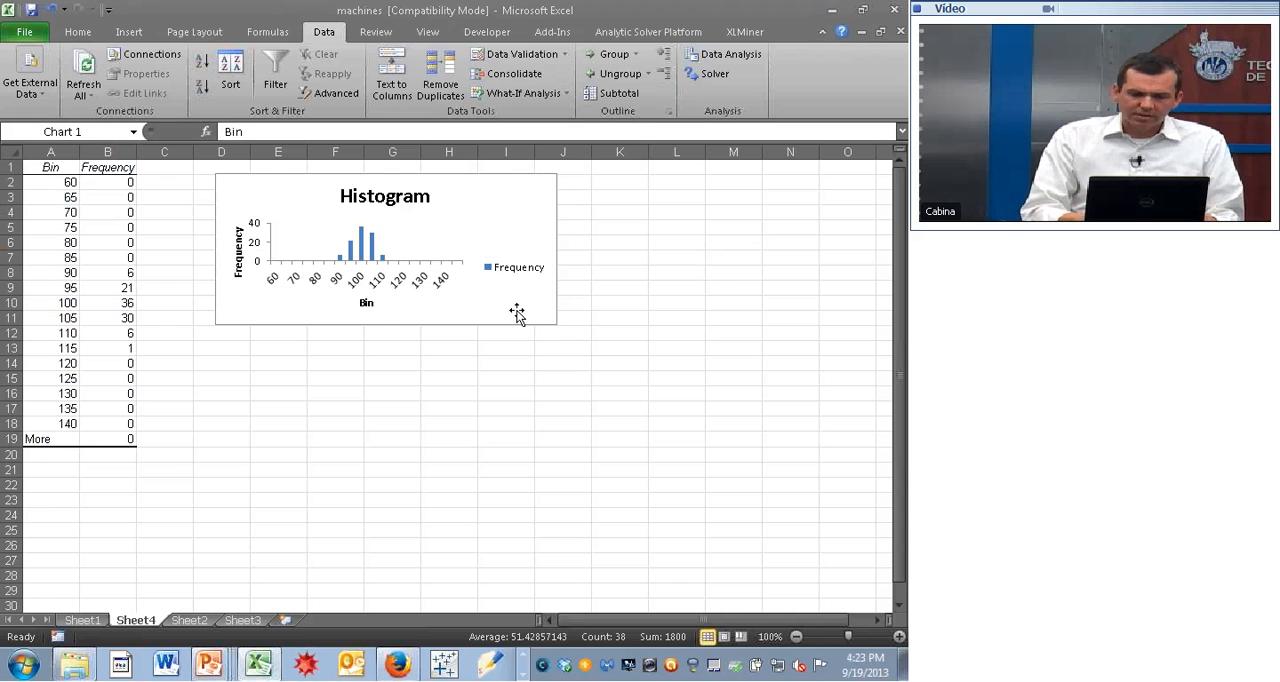
{"action": "left_click_drag", "start_coordinate": [551, 320], "coordinate": [729, 350]}
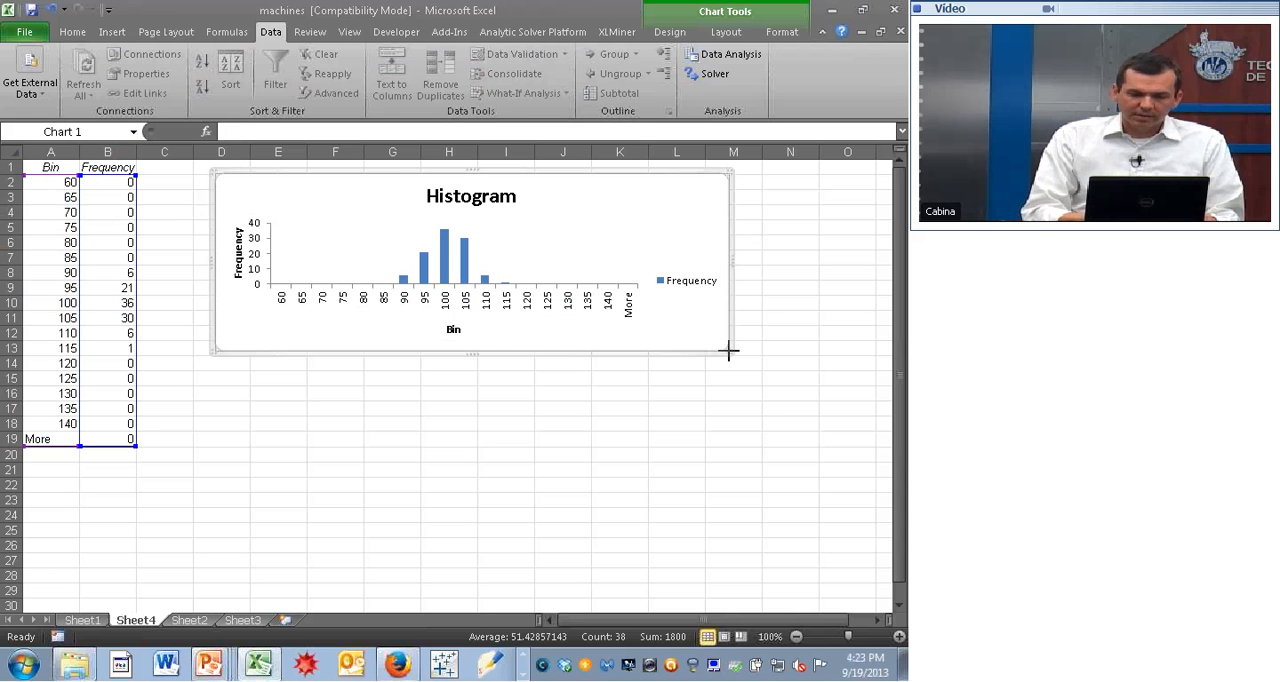
{"action": "left_click", "coordinate": [688, 288]}
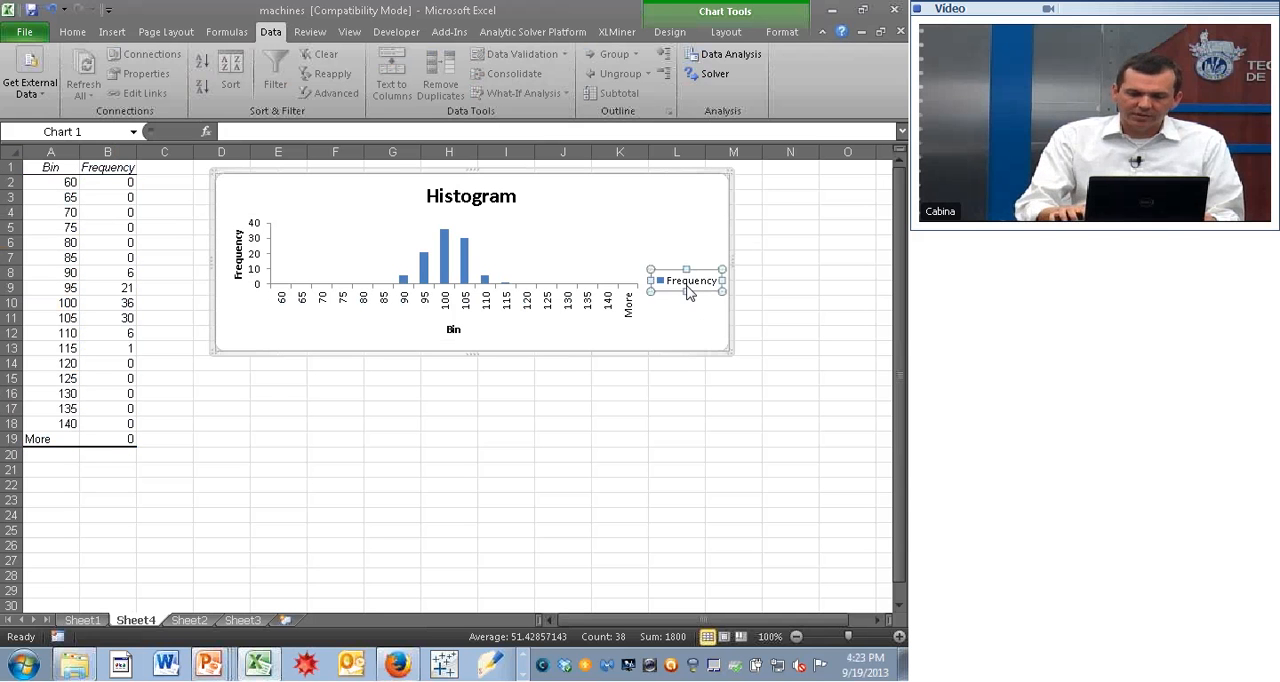
{"action": "key", "text": "Delete"}
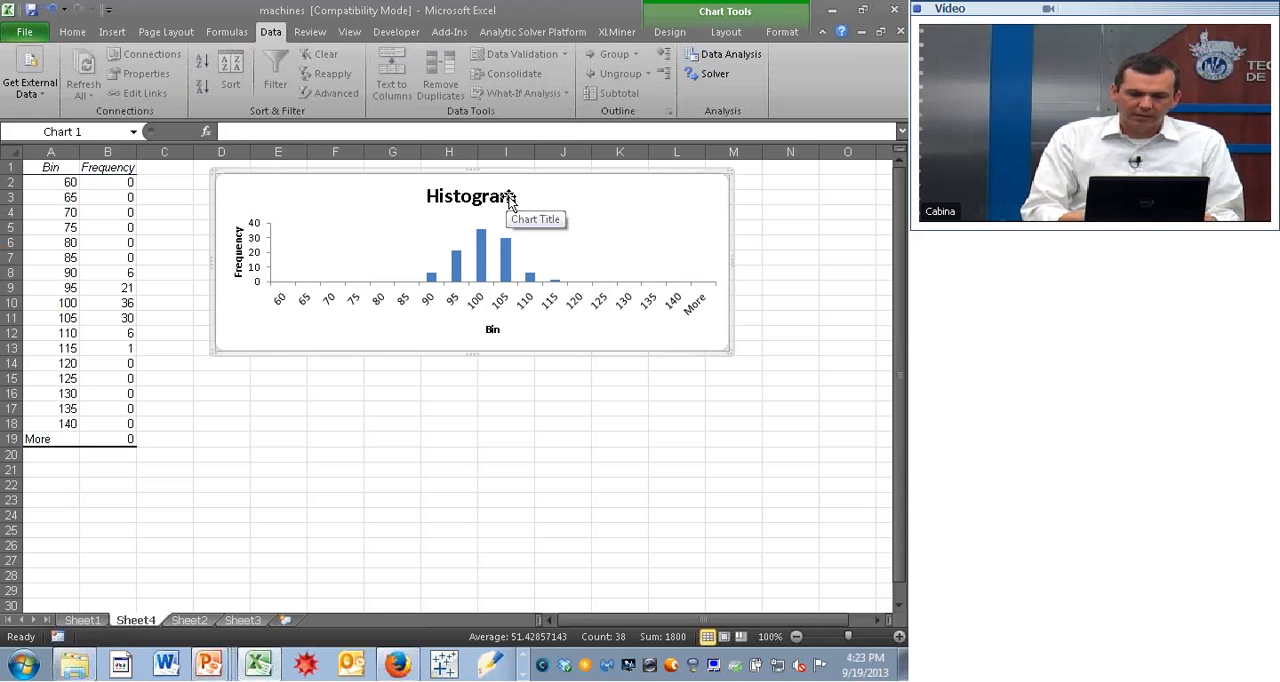
- Change the chart title of the second histogram to "Machine B"
{"action": "left_click", "coordinate": [509, 200]}
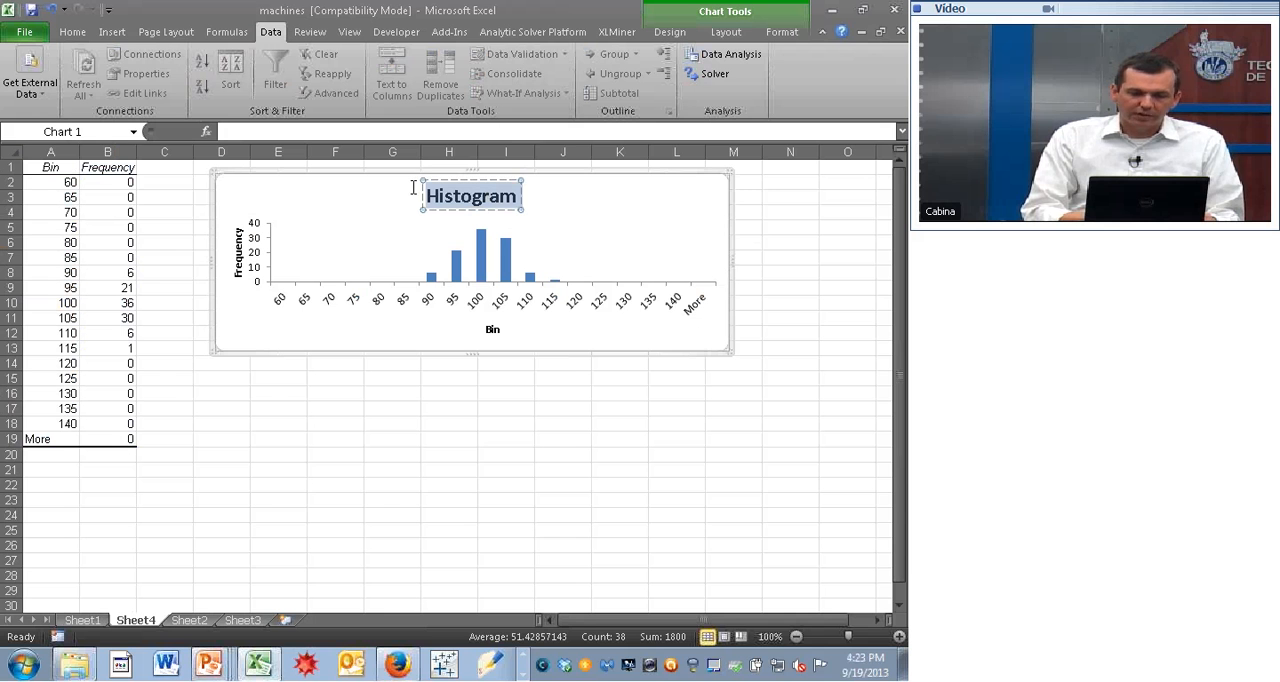
{"action": "type", "text": "Ma"}
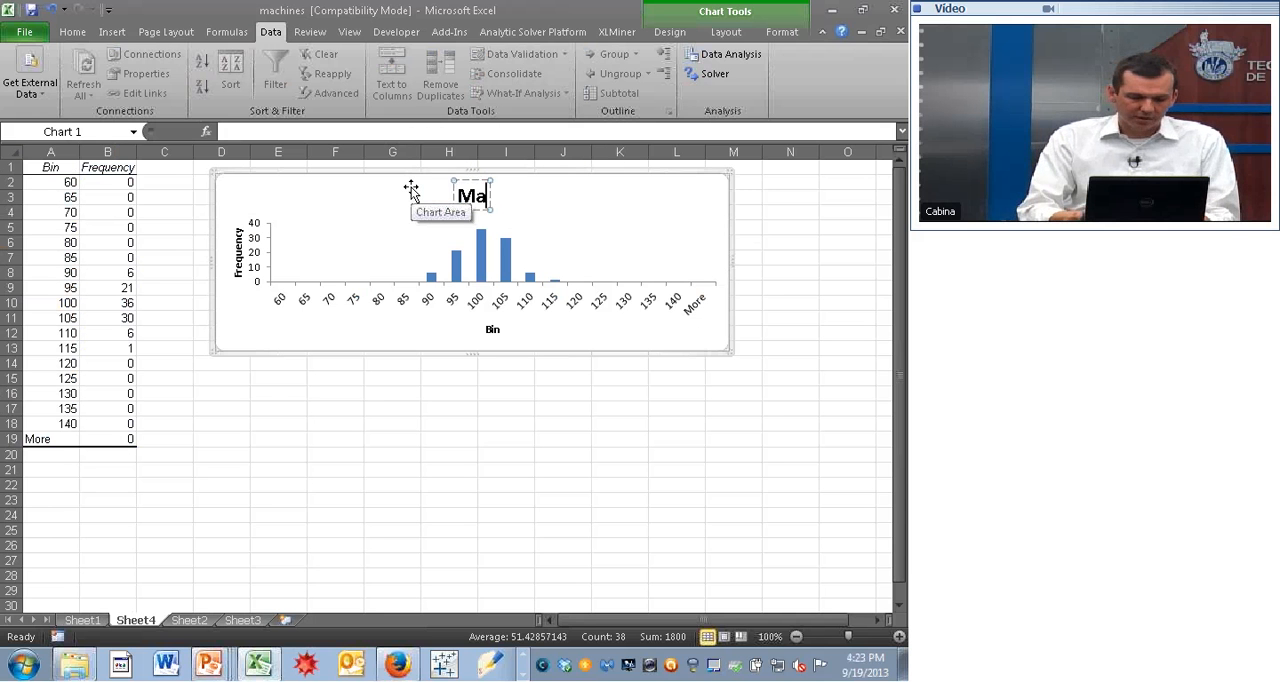
{"action": "type", "text": "chine B"}
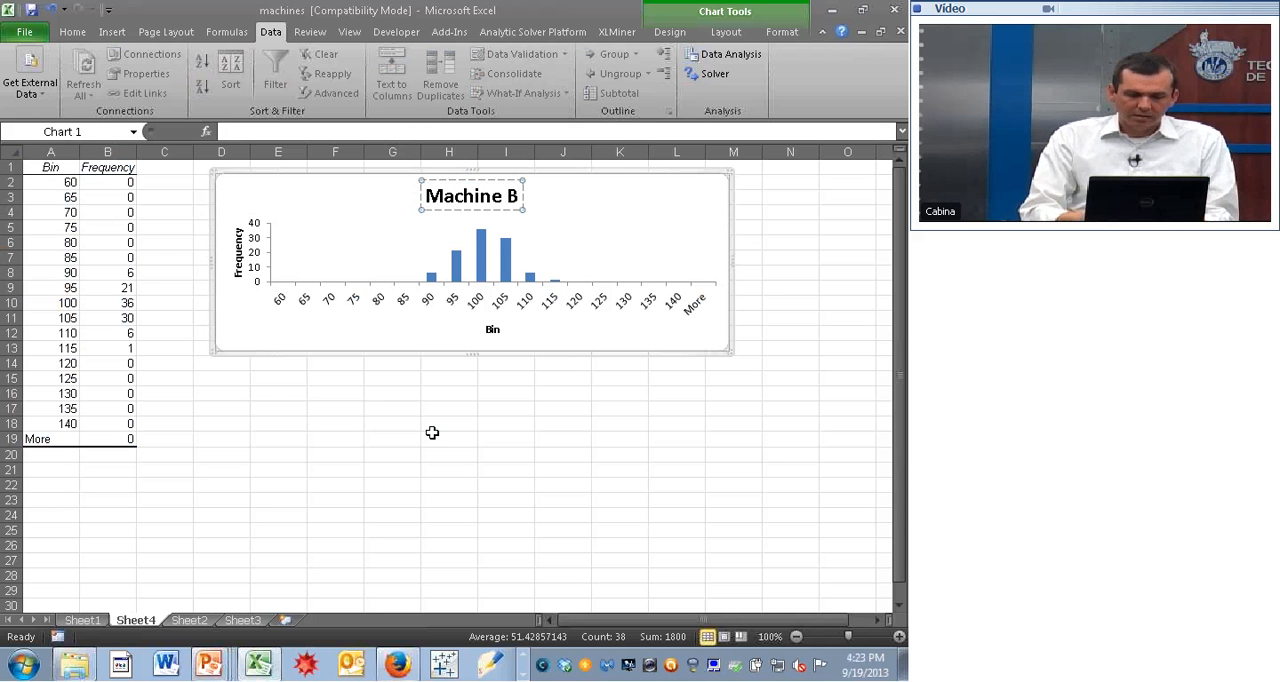
{"action": "left_click", "coordinate": [432, 432]}
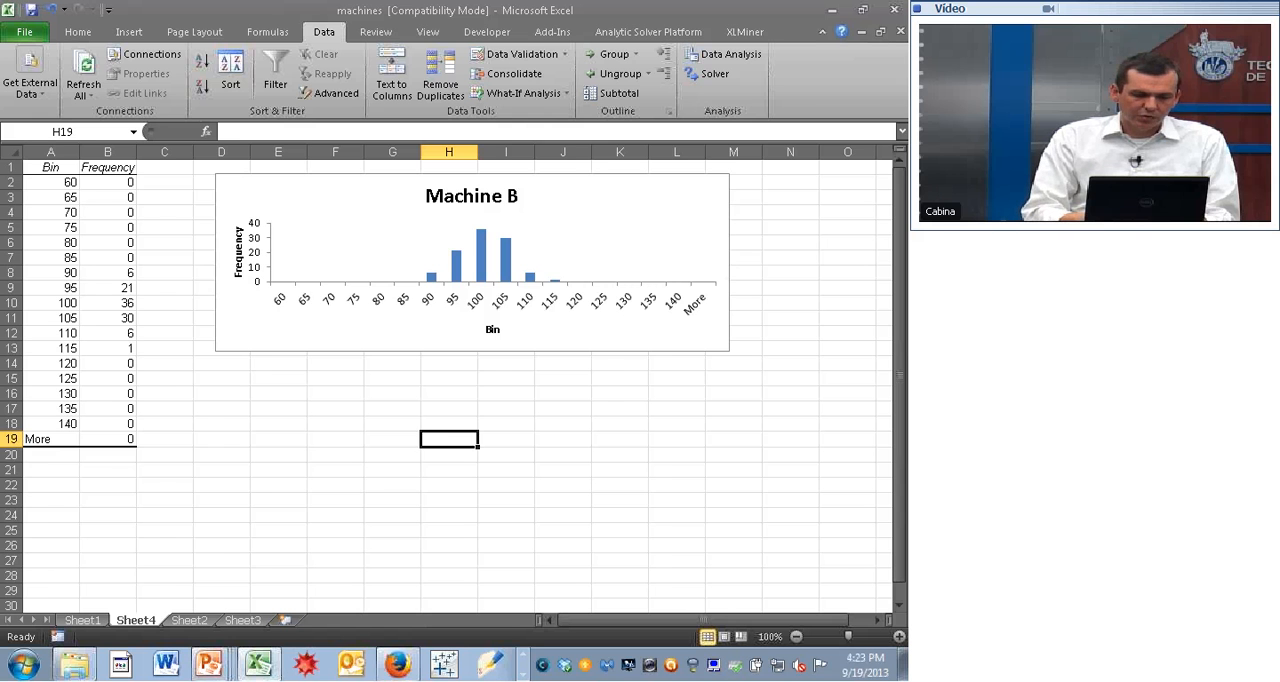
- Generate a histogram with chart from the Machine C readings $C$2:$C$101 on Sheet2, keeping the bin range $F$2:$F$18
{"action": "key", "text": "ctrl+Page_Down"}
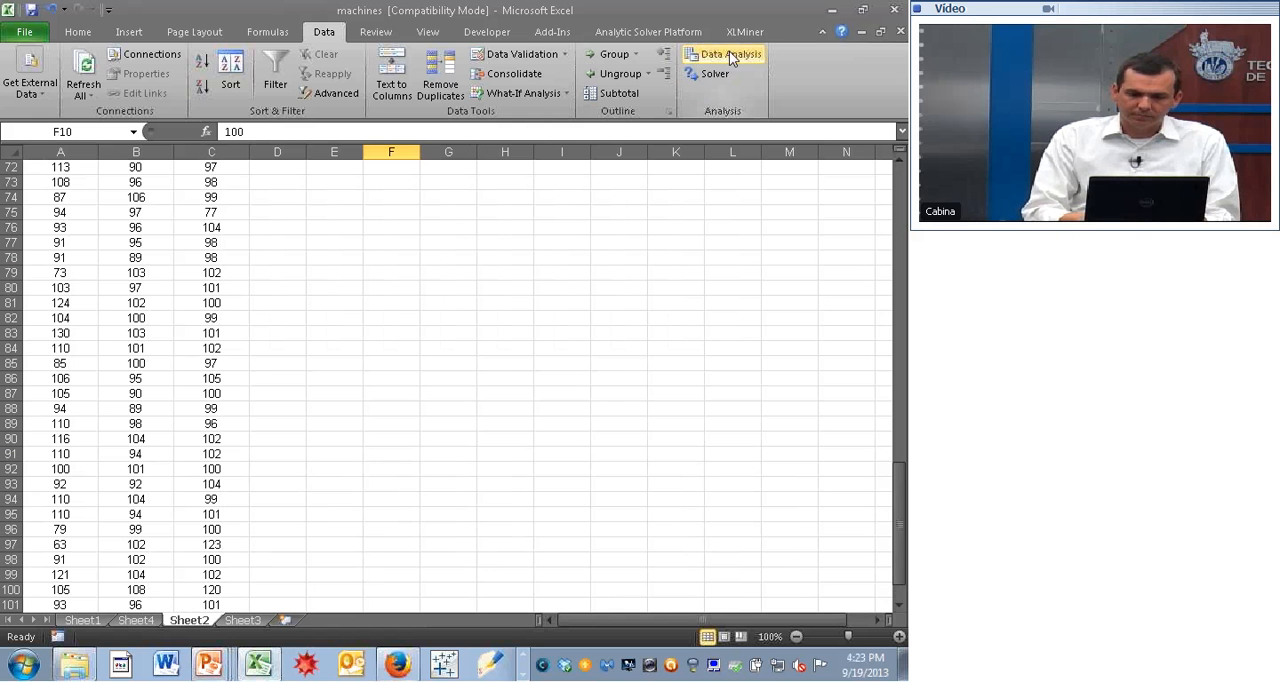
{"action": "left_click", "coordinate": [727, 57]}
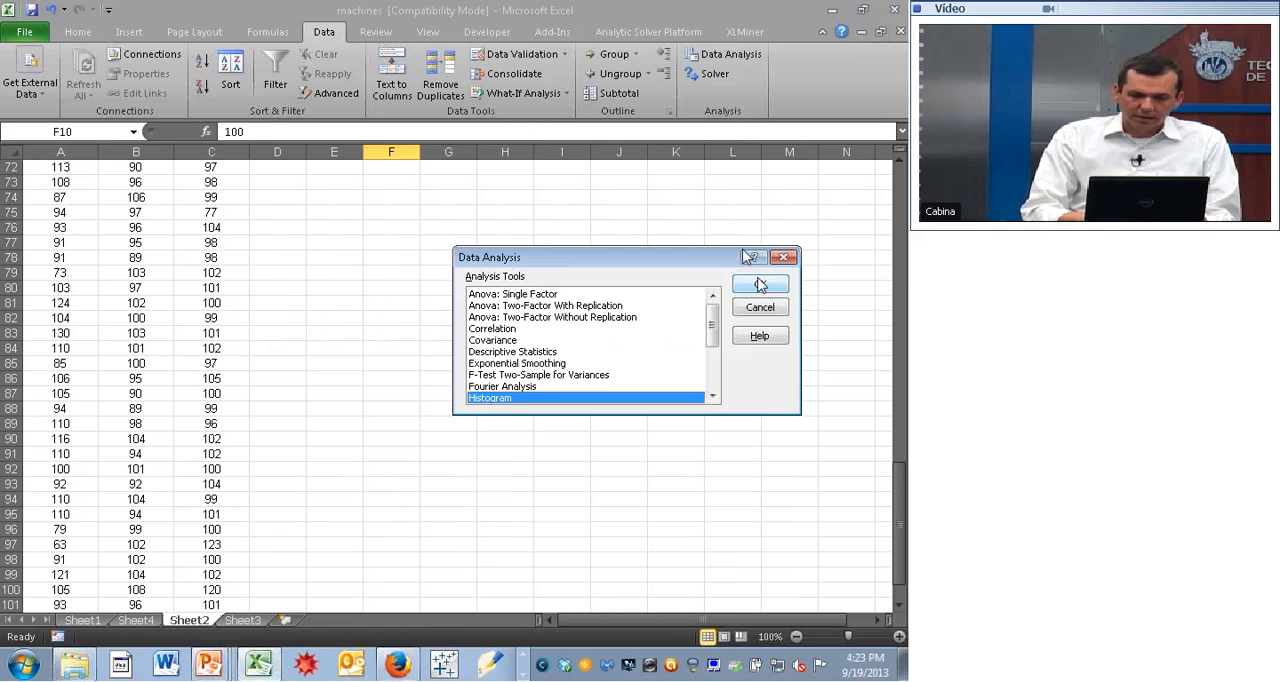
{"action": "left_click", "coordinate": [758, 286]}
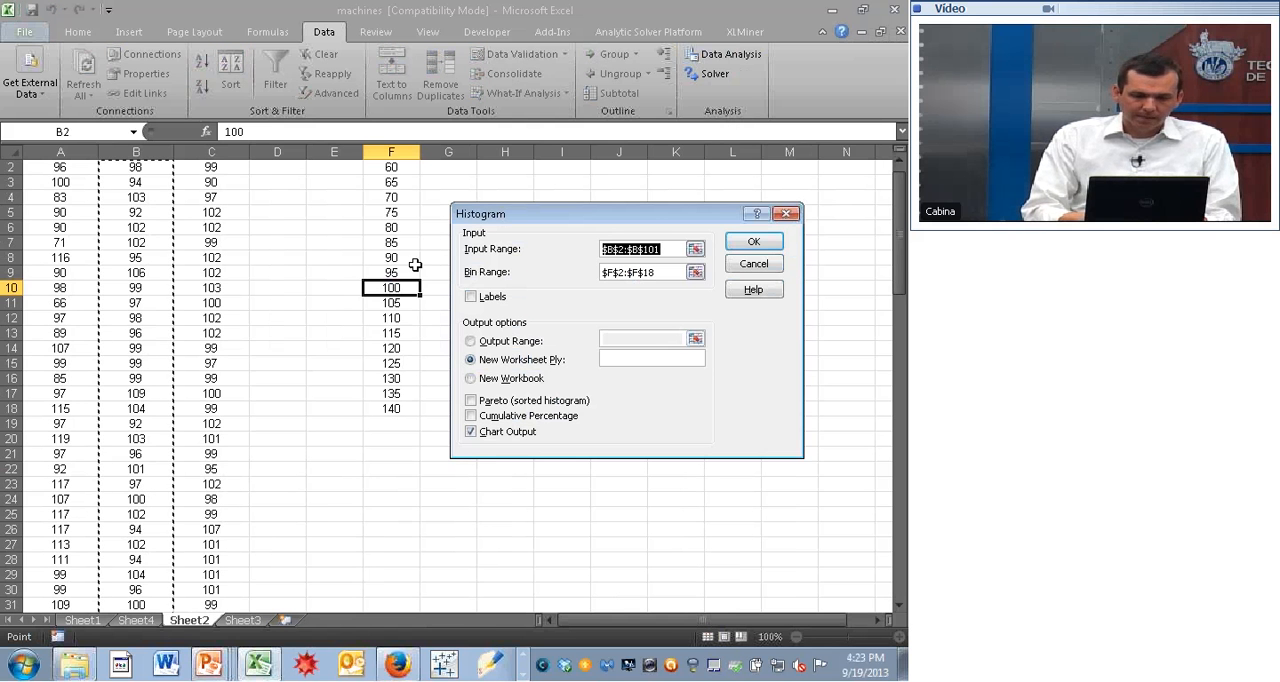
{"action": "left_click", "coordinate": [229, 167]}
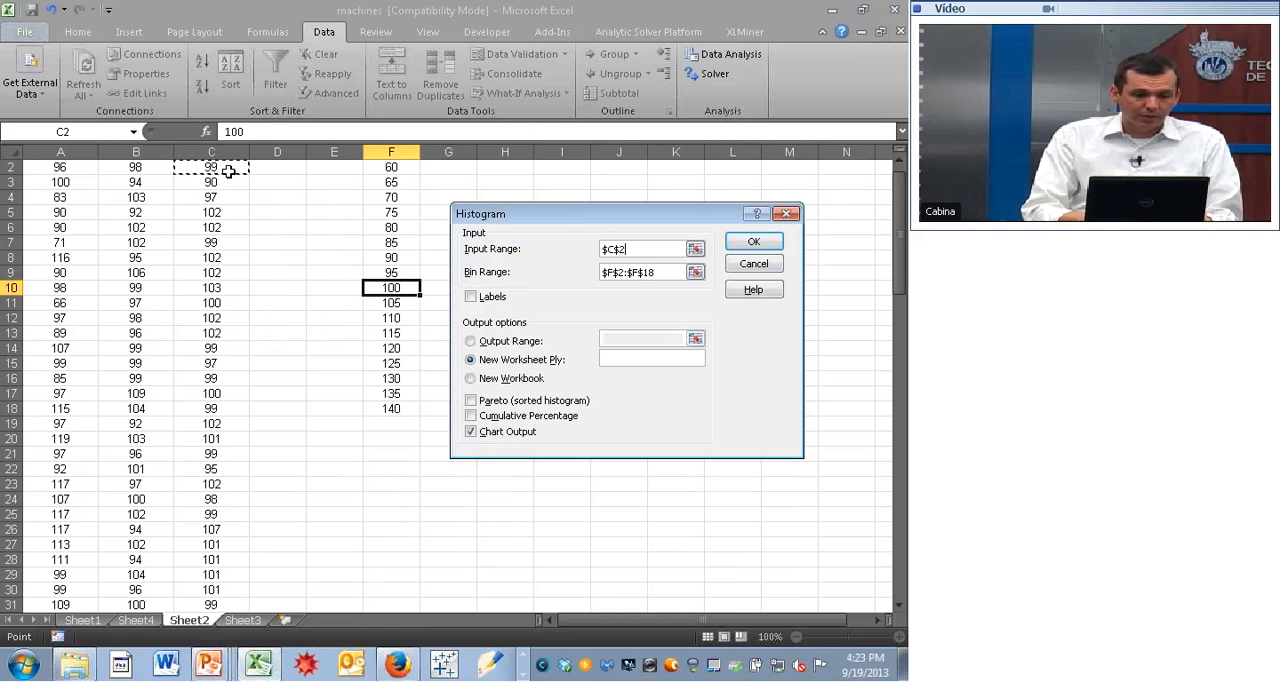
{"action": "key", "text": "ctrl+shift+Down"}
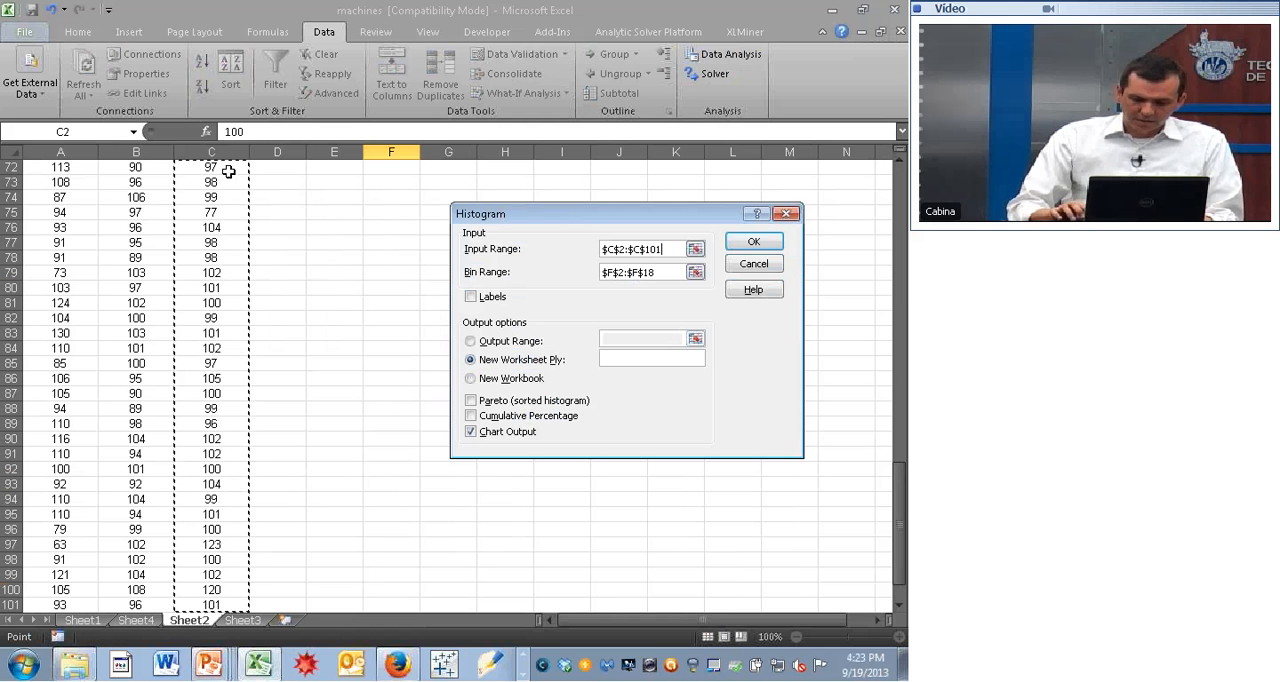
{"action": "left_click", "coordinate": [754, 243]}
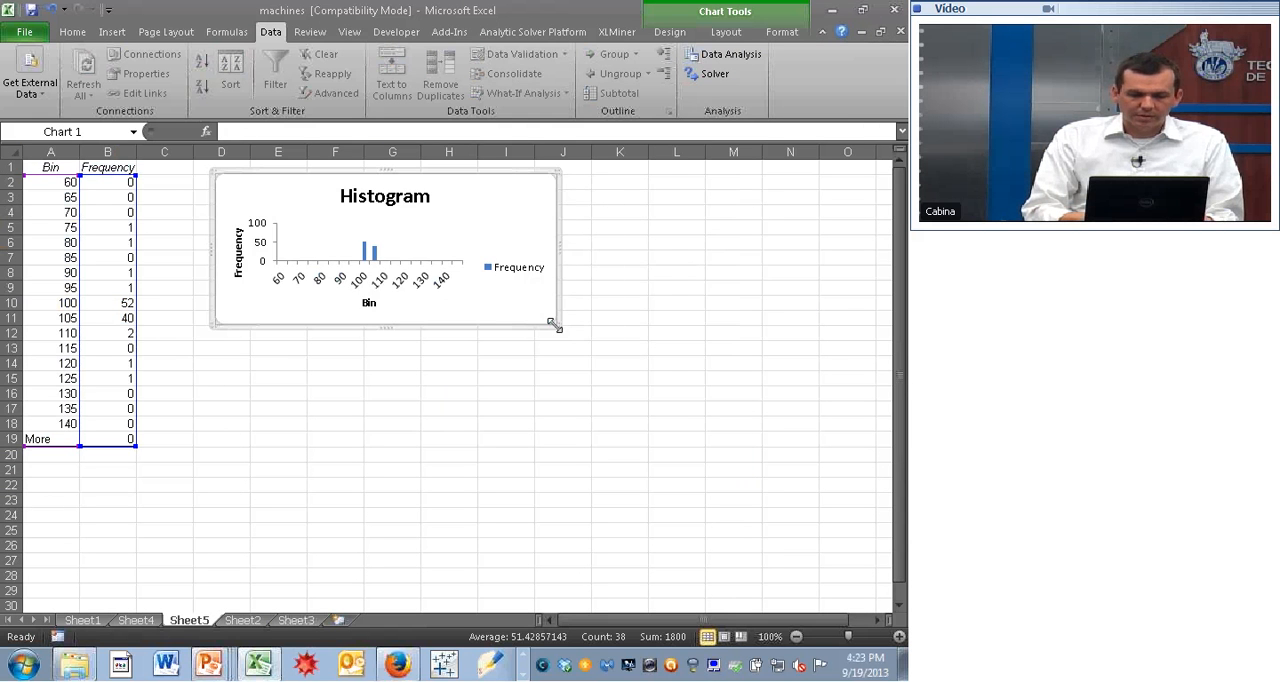
- Enlarge the Machine C histogram chart to about the middle of column L and row 16, and delete its Frequency legend
{"action": "left_click_drag", "start_coordinate": [553, 324], "coordinate": [670, 398]}
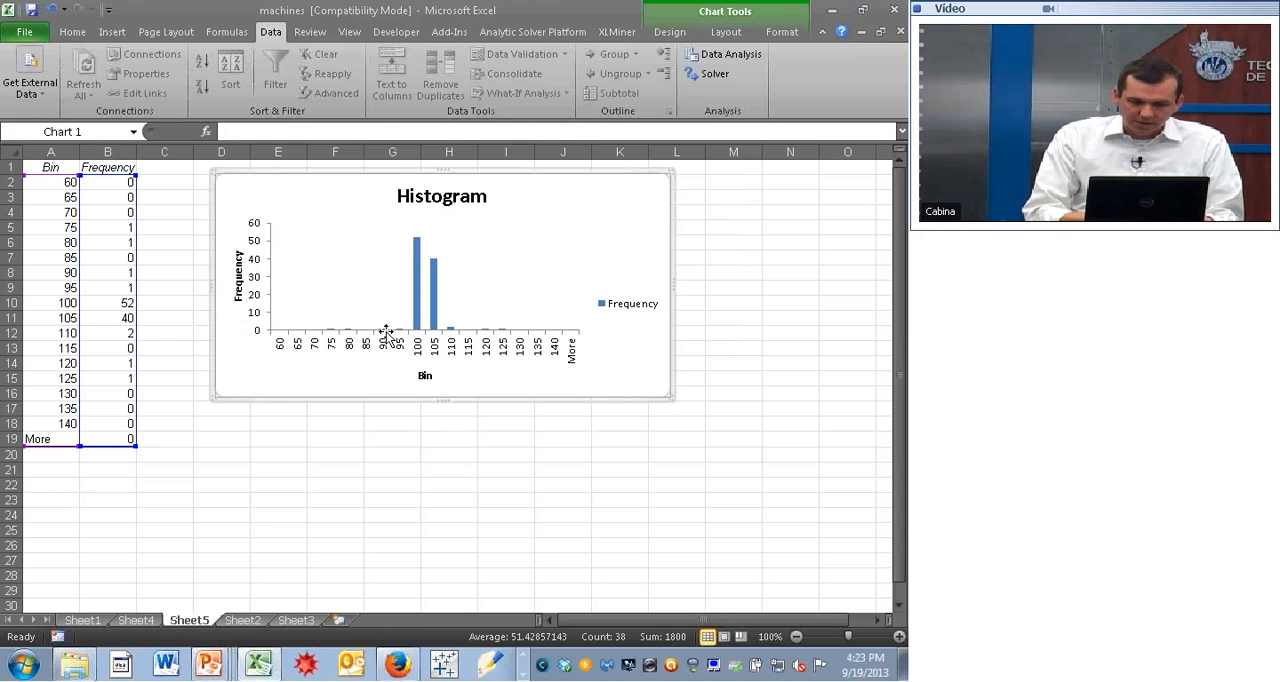
{"action": "left_click", "coordinate": [631, 305]}
{"action": "key", "text": "Delete"}
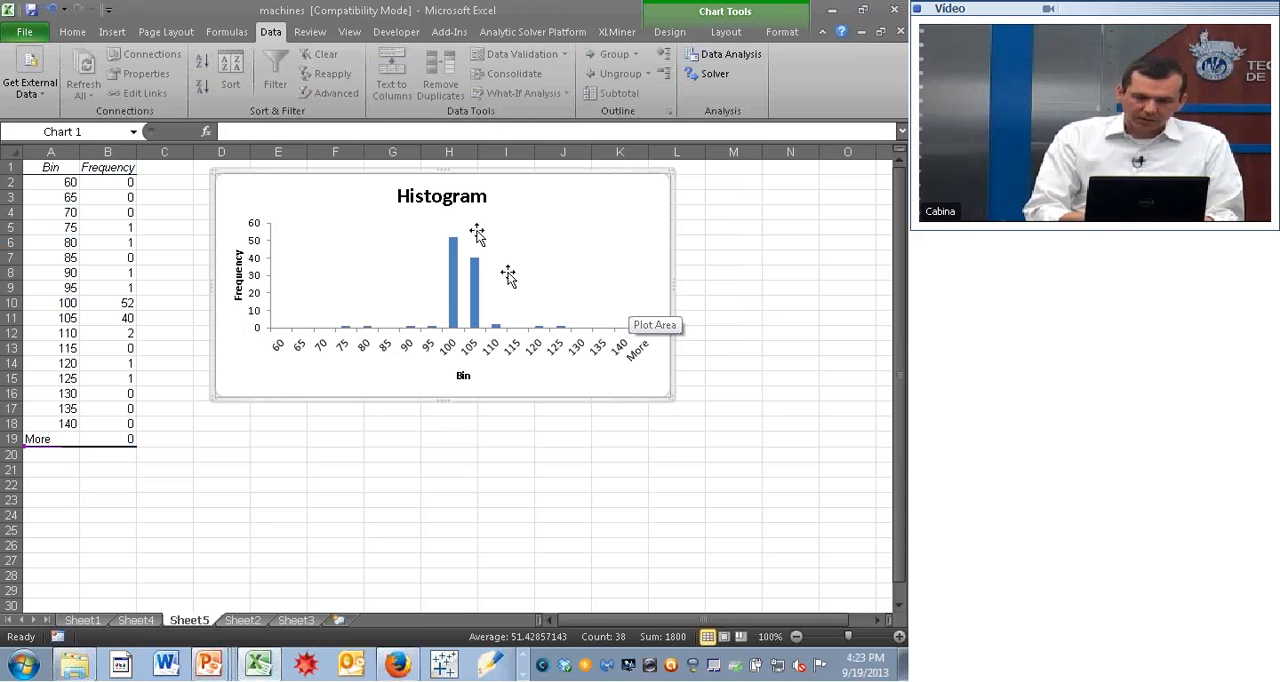
- Change the third histogram's chart title to "Machine C" and shorten the chart to about row 14
{"action": "left_click", "coordinate": [461, 198]}
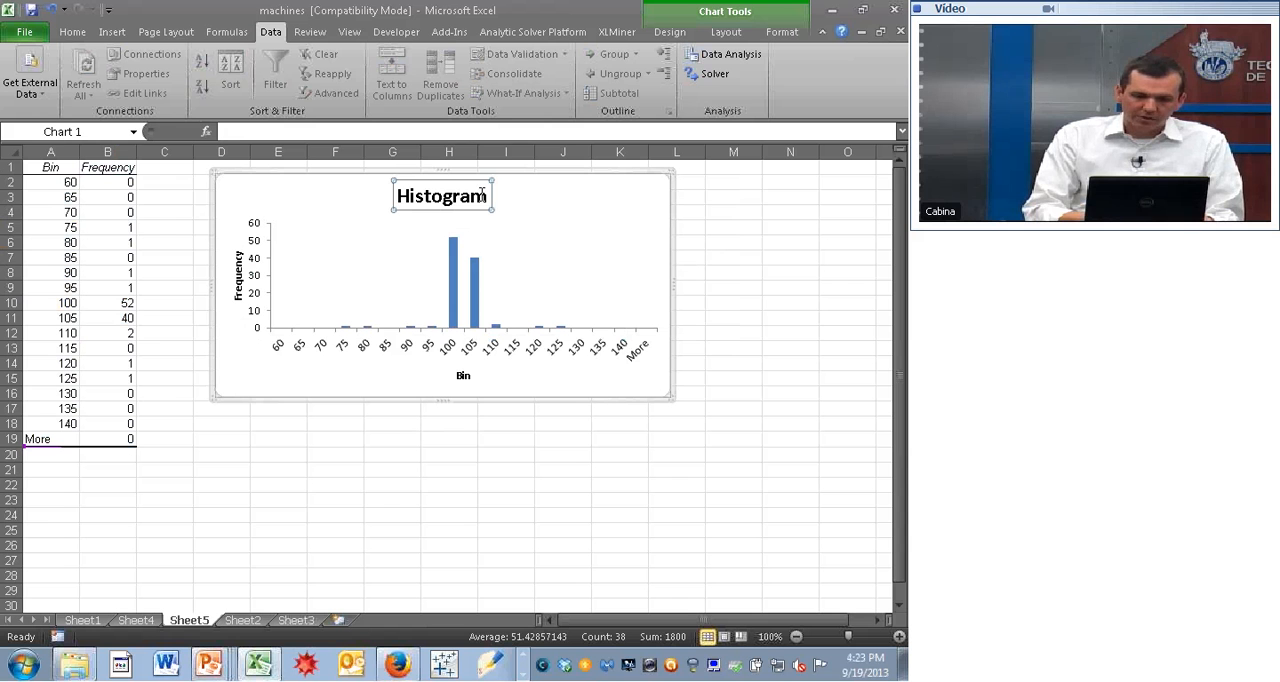
{"action": "left_click_drag", "start_coordinate": [485, 195], "coordinate": [386, 188]}
{"action": "type", "text": "Mac"}
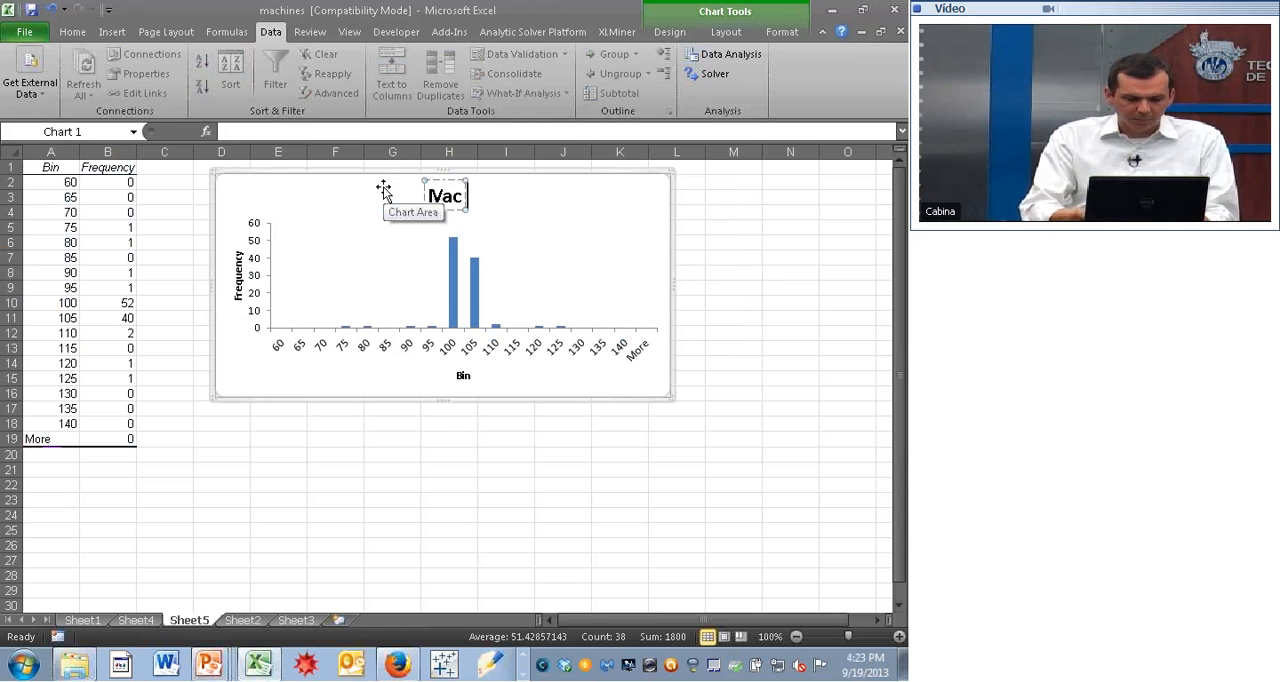
{"action": "type", "text": "hine C"}
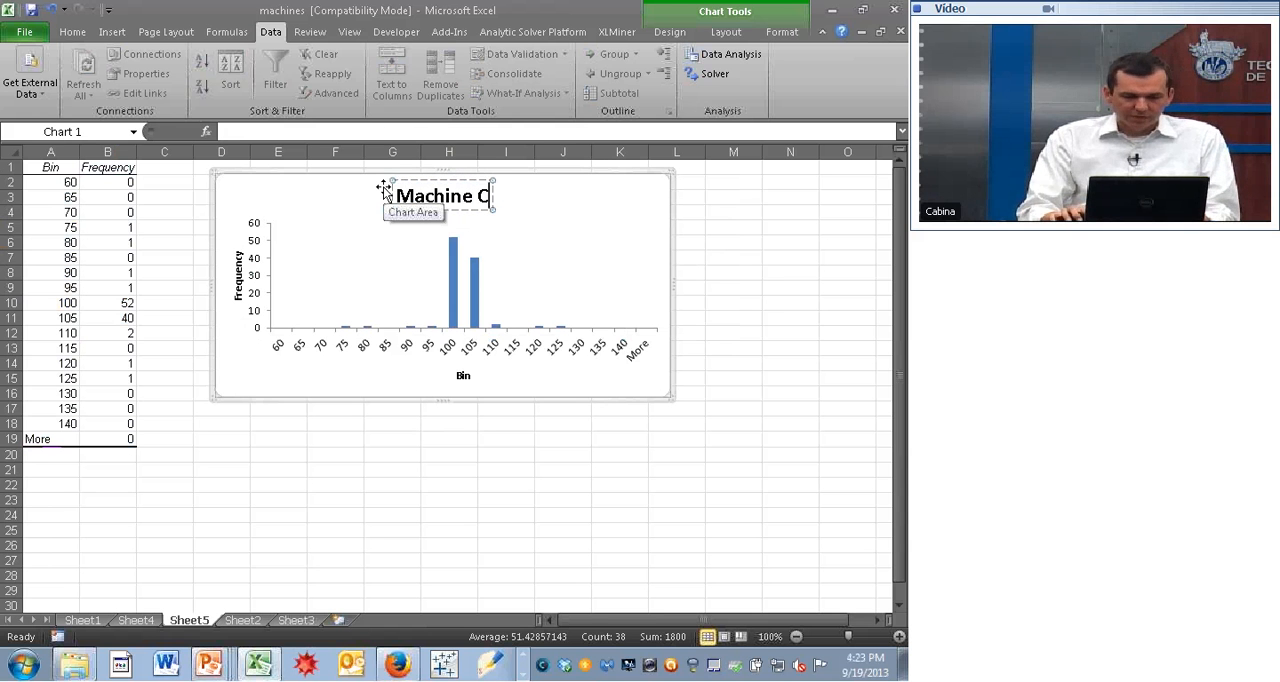
{"action": "left_click", "coordinate": [466, 497]}
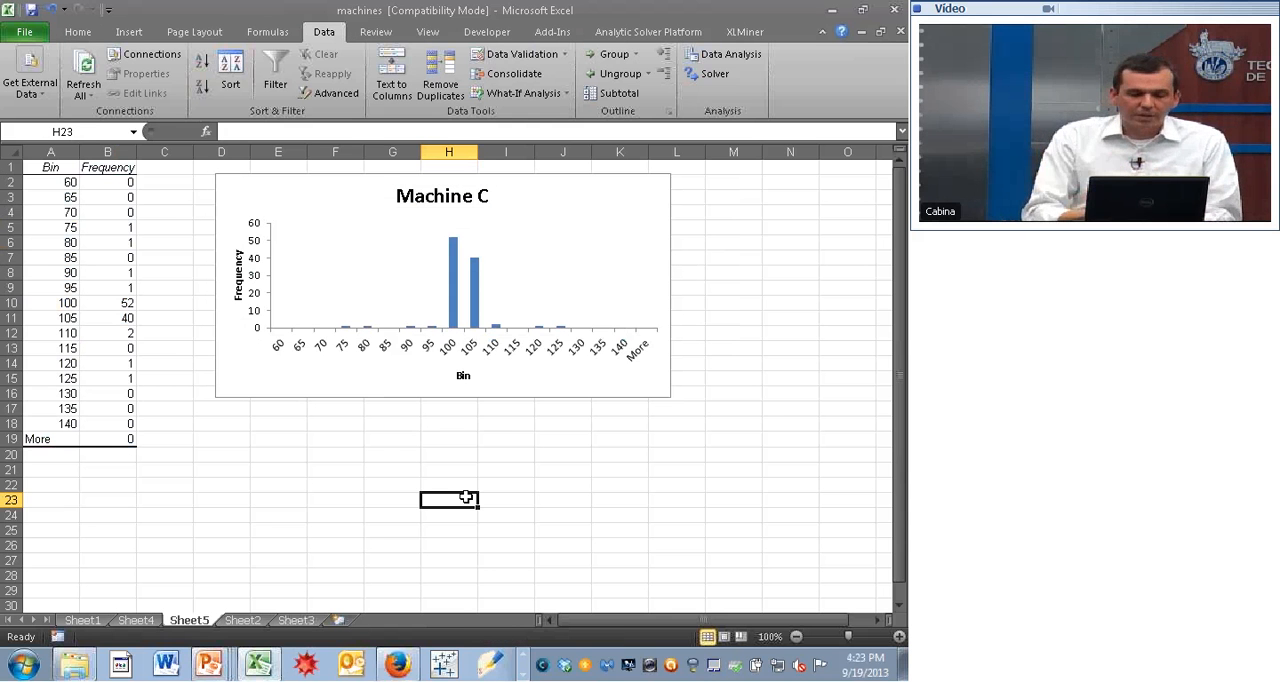
{"action": "left_click", "coordinate": [521, 386]}
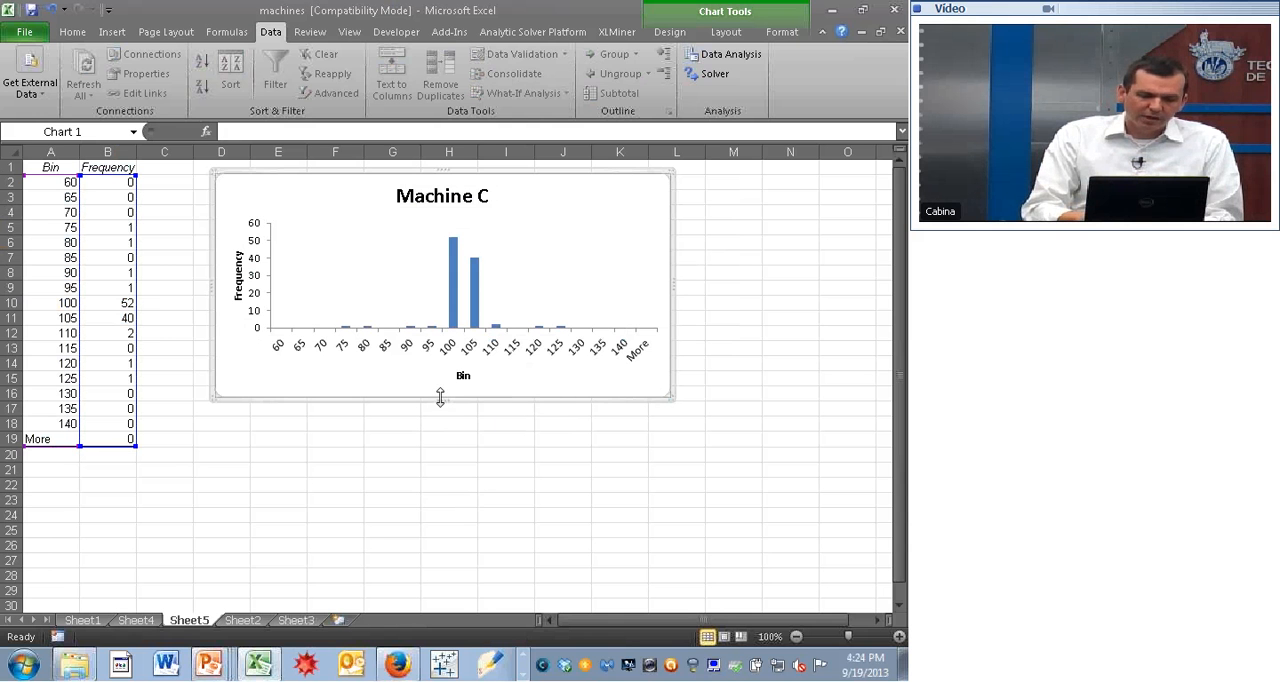
{"action": "left_click_drag", "start_coordinate": [443, 401], "coordinate": [442, 368]}
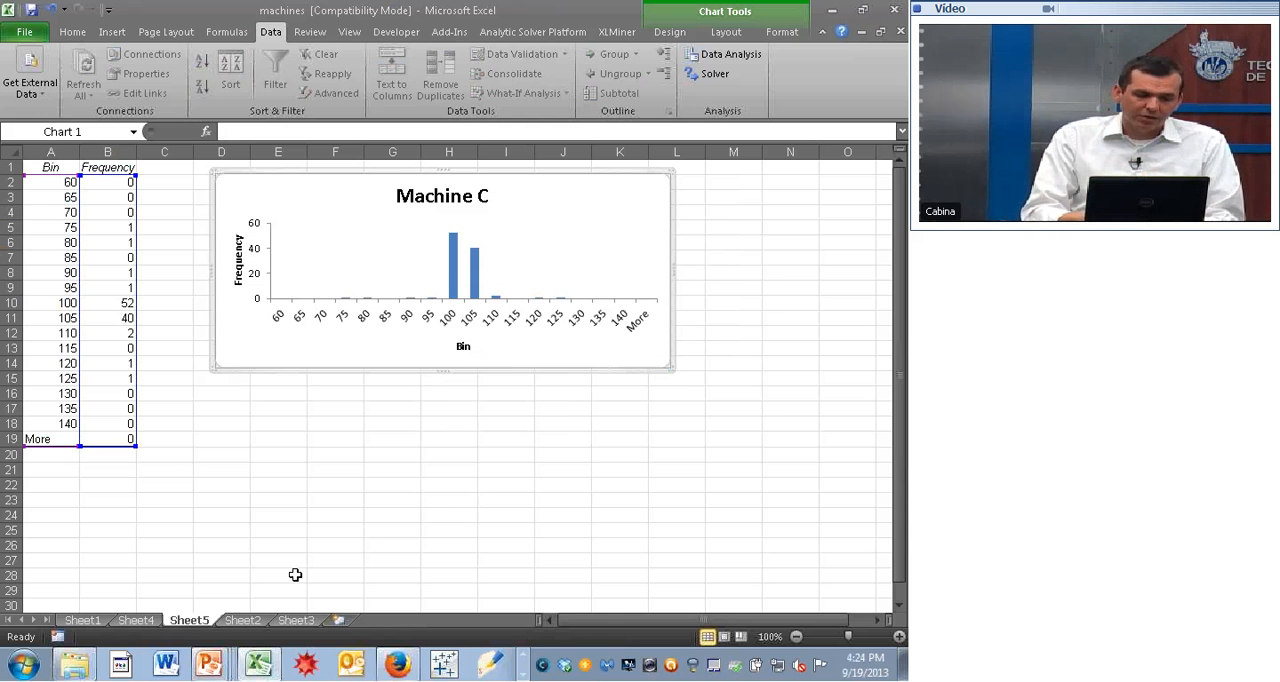
- Copy the Machine B chart from Sheet4 to Sheet1 and place it directly below the Machine A chart
{"action": "left_click", "coordinate": [100, 620]}
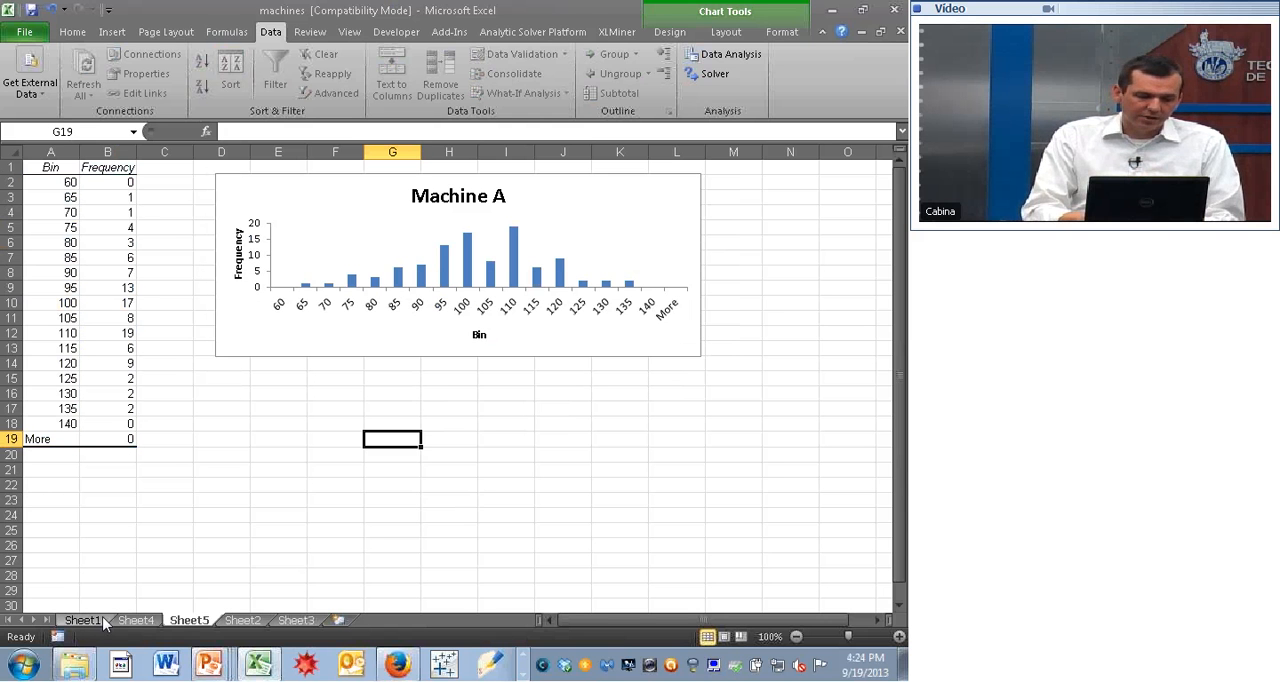
{"action": "left_click", "coordinate": [100, 620]}
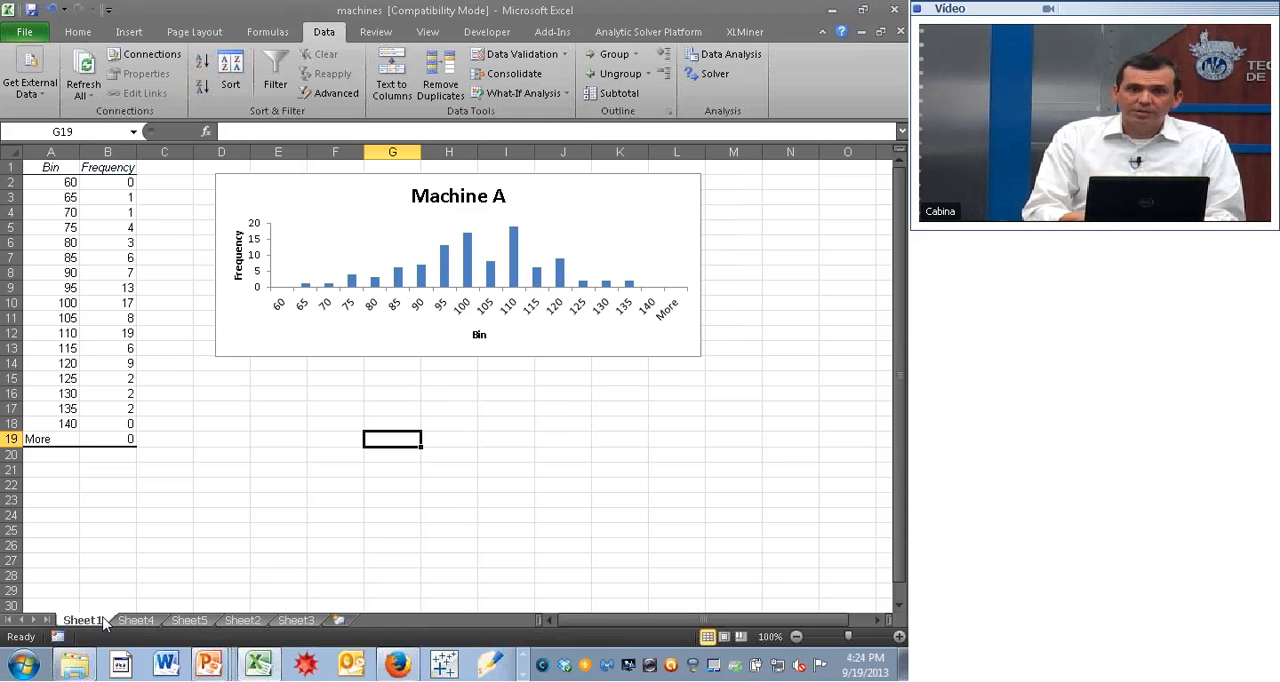
{"action": "left_click", "coordinate": [145, 608]}
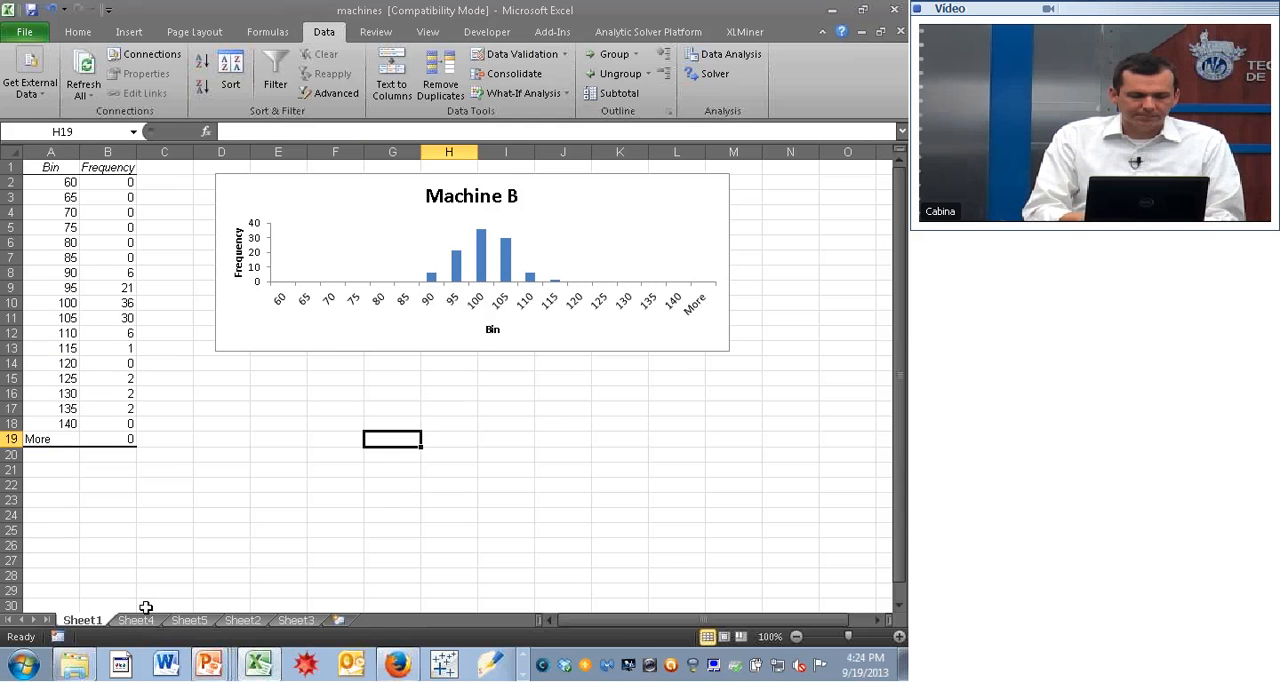
{"action": "left_click", "coordinate": [338, 345]}
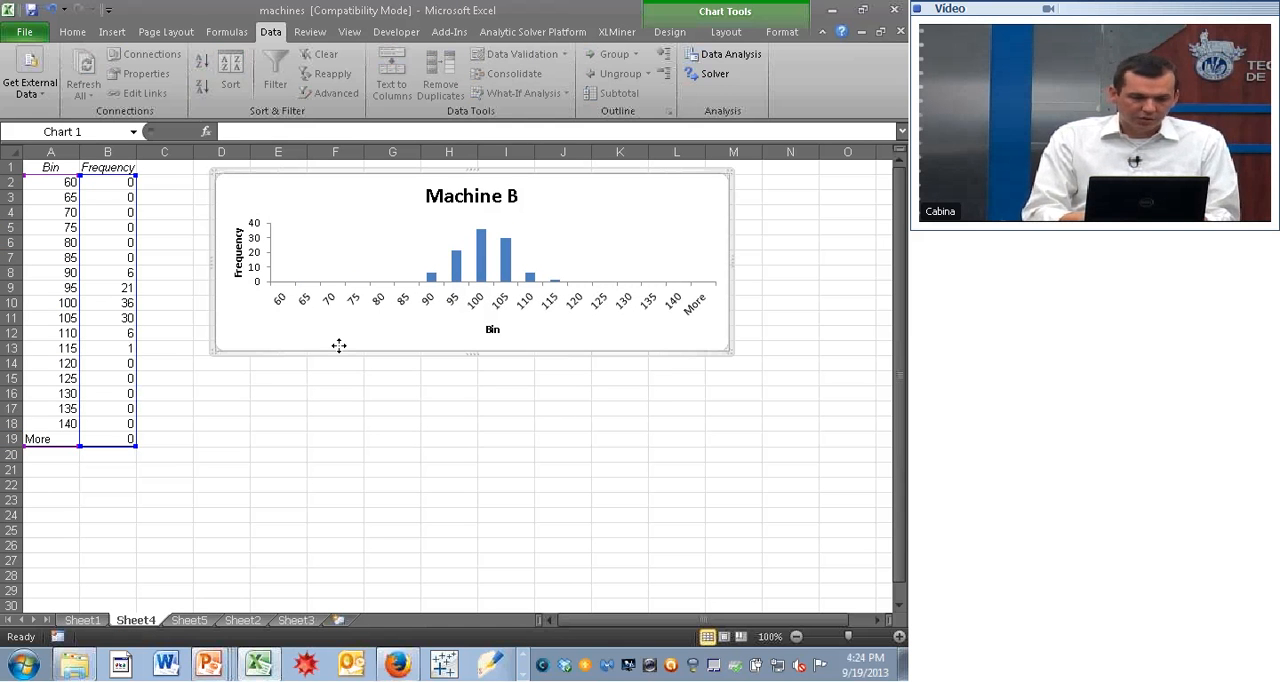
{"action": "left_click", "coordinate": [82, 620]}
{"action": "key", "text": "ctrl+v"}
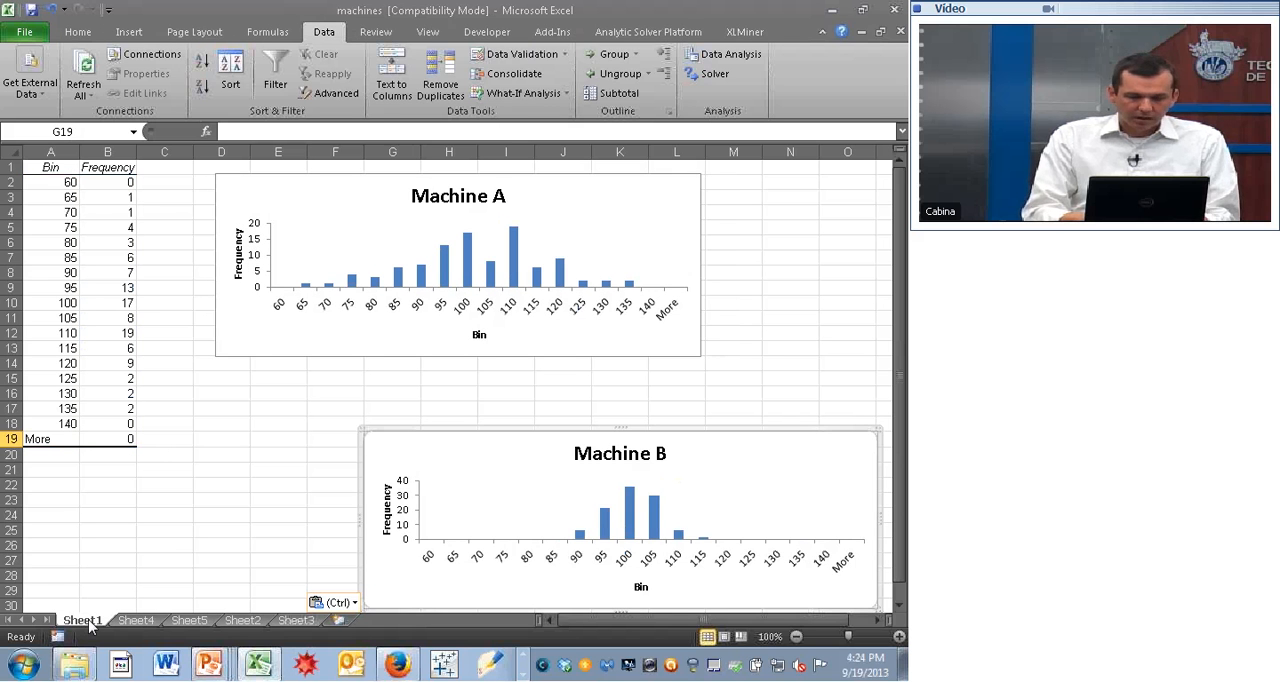
{"action": "left_click_drag", "start_coordinate": [412, 429], "coordinate": [266, 362]}
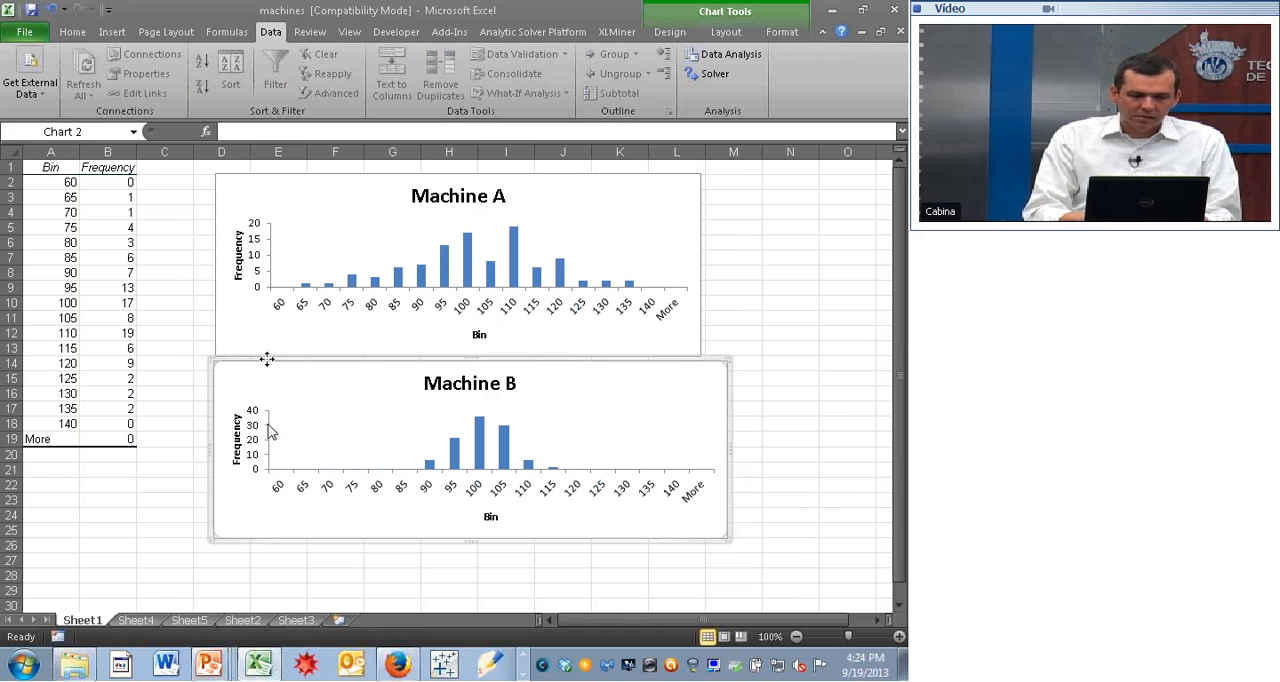
- Shorten the Machine A chart to about row 12 and fit the Machine B chart directly beneath it, ending at about row 21
{"action": "left_click", "coordinate": [266, 352]}
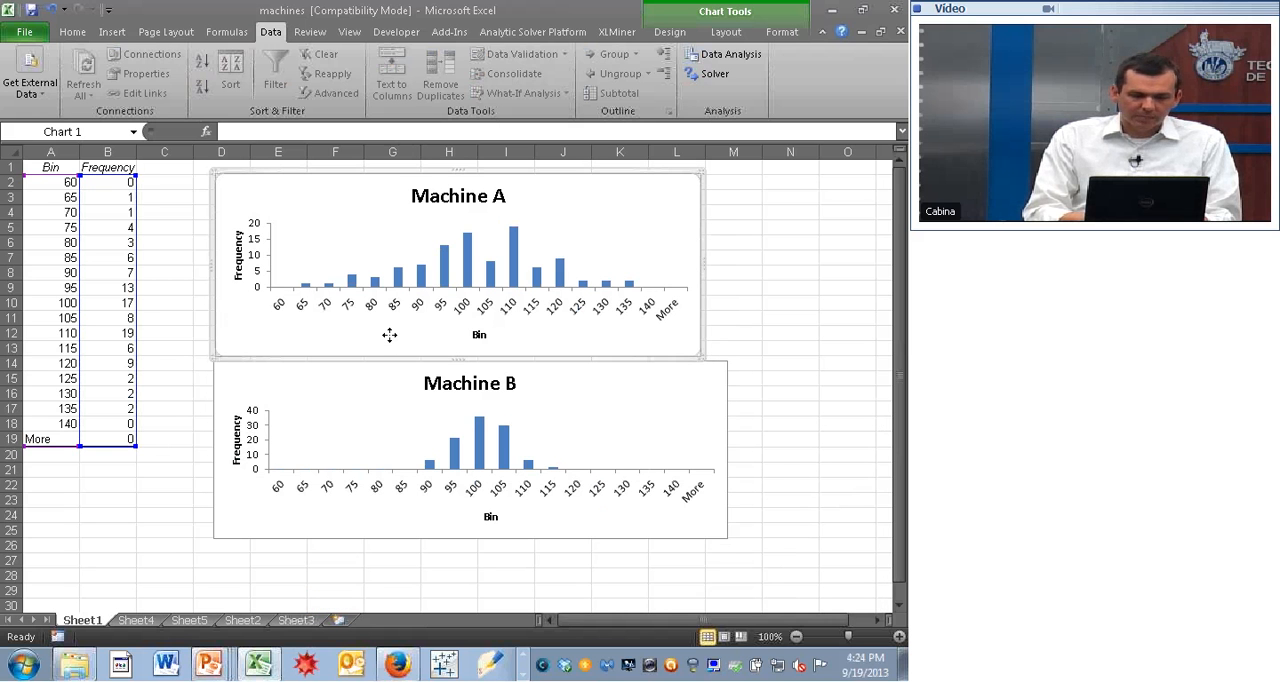
{"action": "left_click_drag", "start_coordinate": [445, 357], "coordinate": [452, 334]}
{"action": "left_click", "coordinate": [460, 390]}
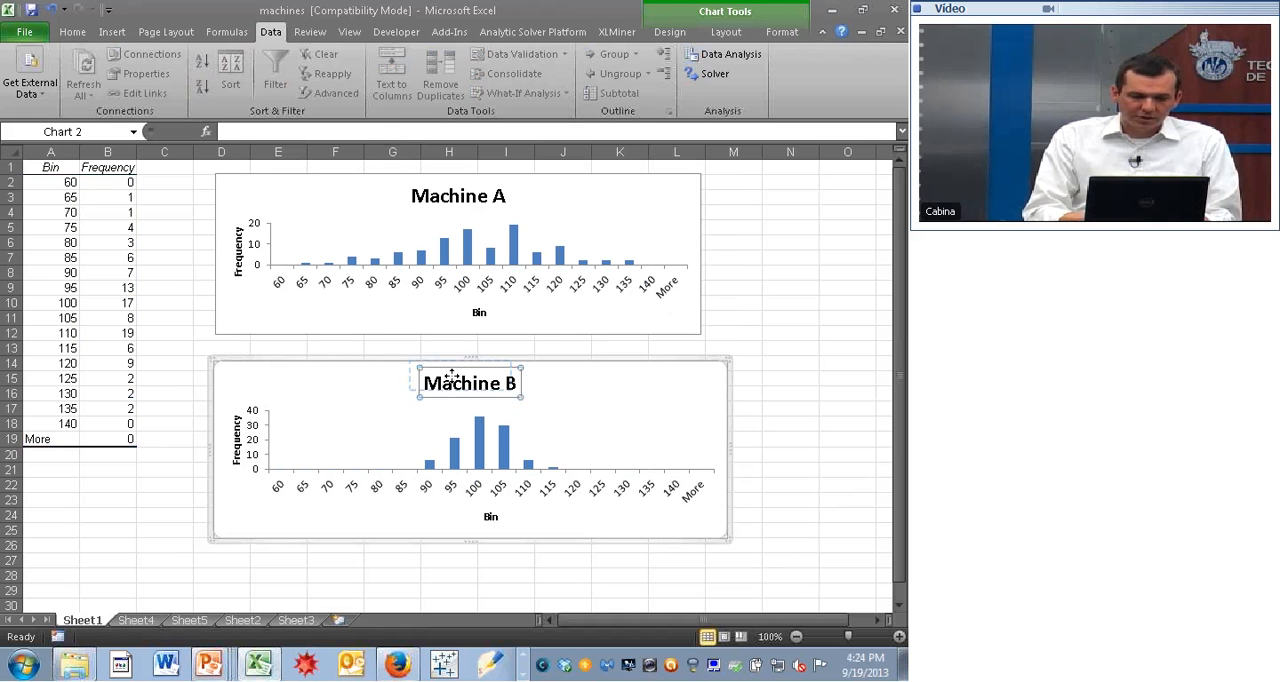
{"action": "left_click_drag", "start_coordinate": [452, 376], "coordinate": [442, 369]}
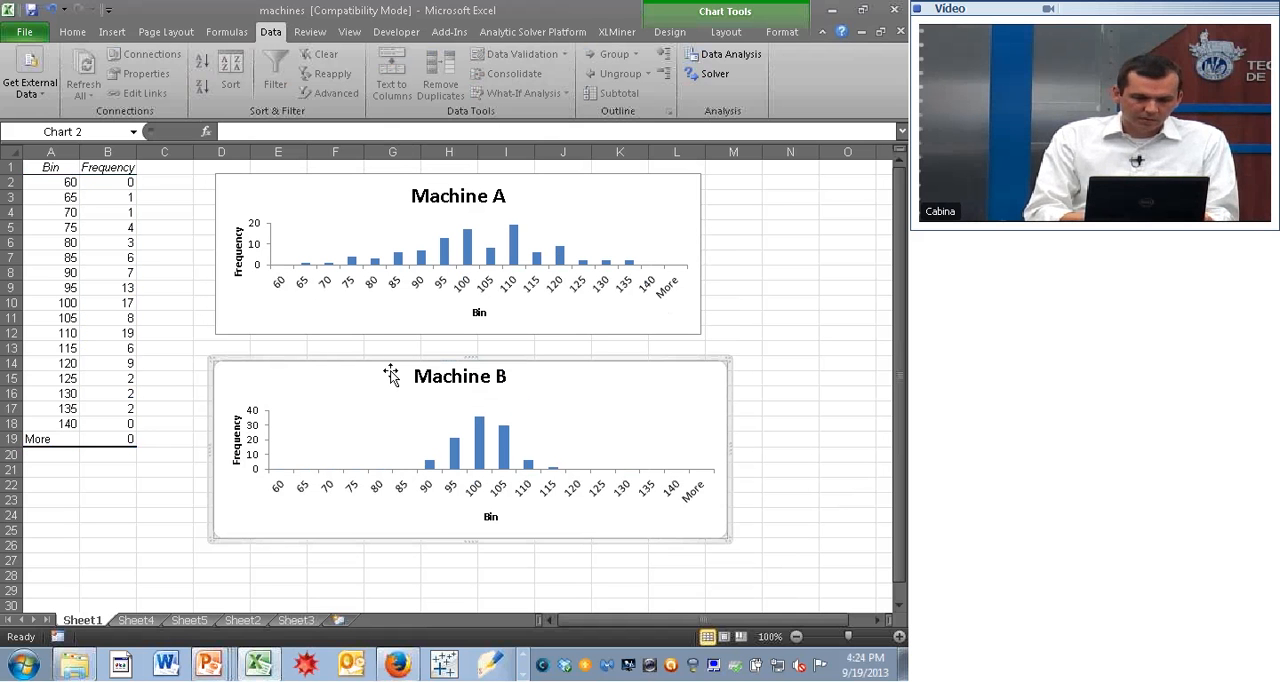
{"action": "left_click_drag", "start_coordinate": [392, 360], "coordinate": [389, 333]}
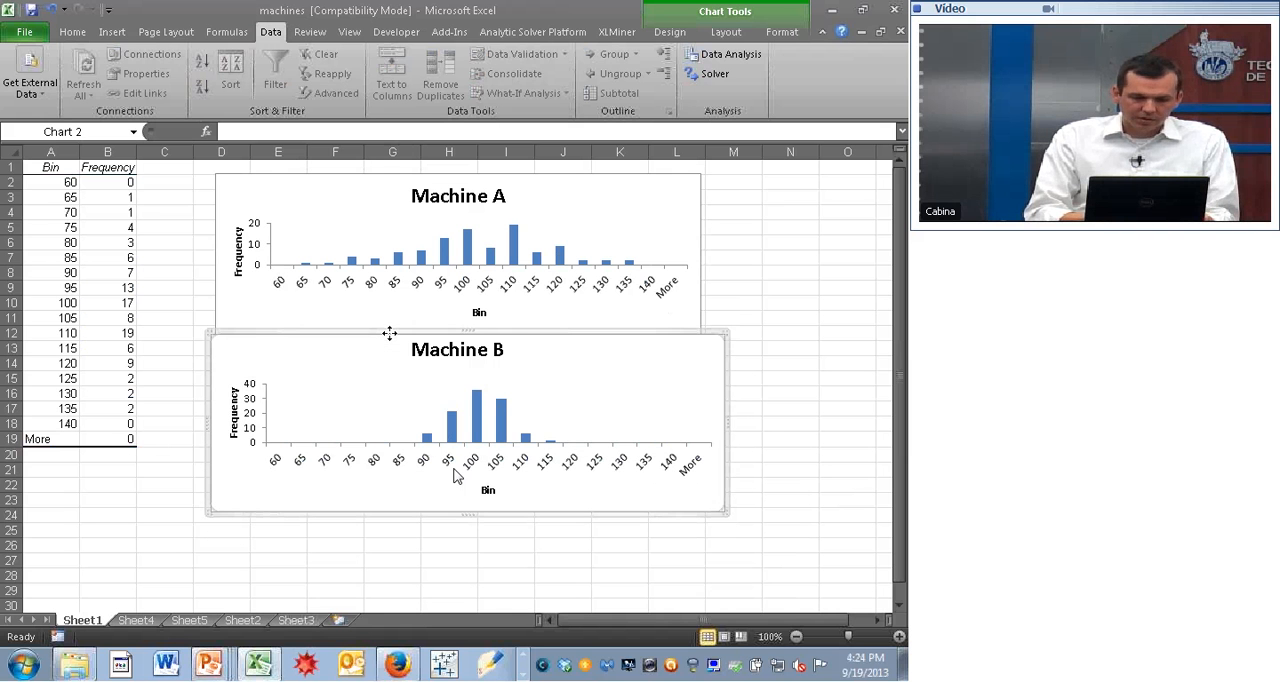
{"action": "left_click_drag", "start_coordinate": [467, 514], "coordinate": [469, 482]}
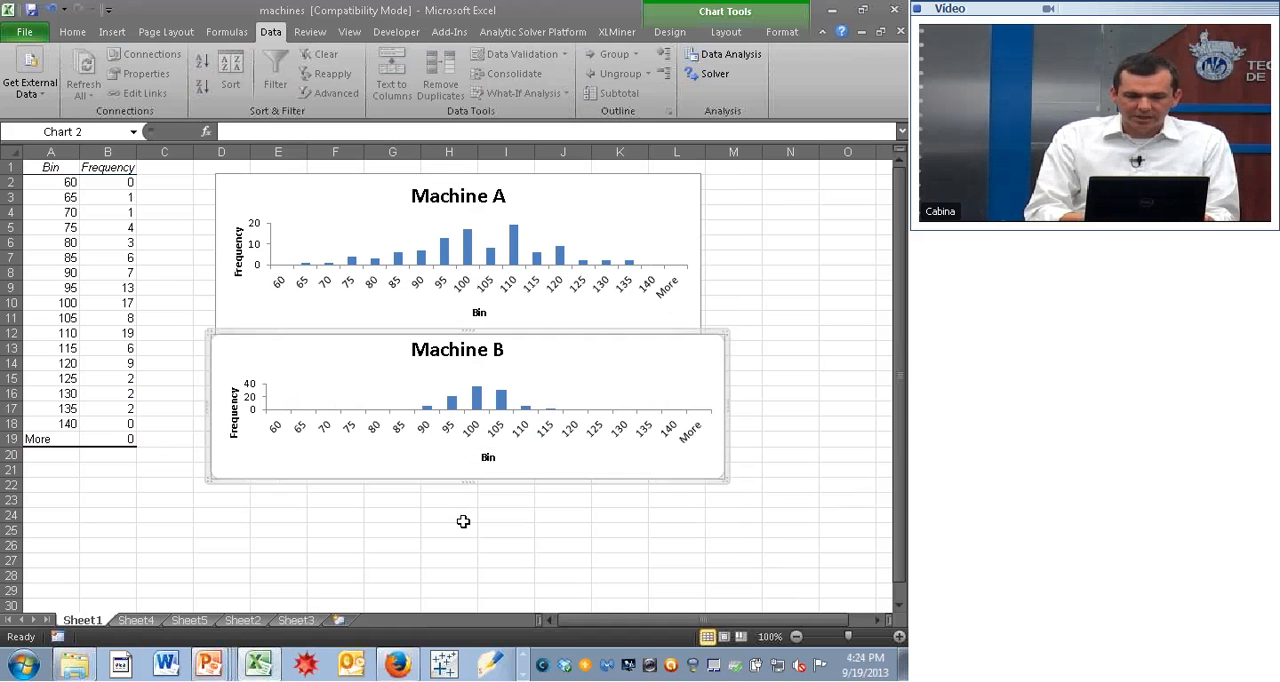
- Copy the Machine C chart from Sheet5 to Sheet1 and place it, reduced in height, below the Machine B plot from about row 20
{"action": "left_click", "coordinate": [462, 529]}
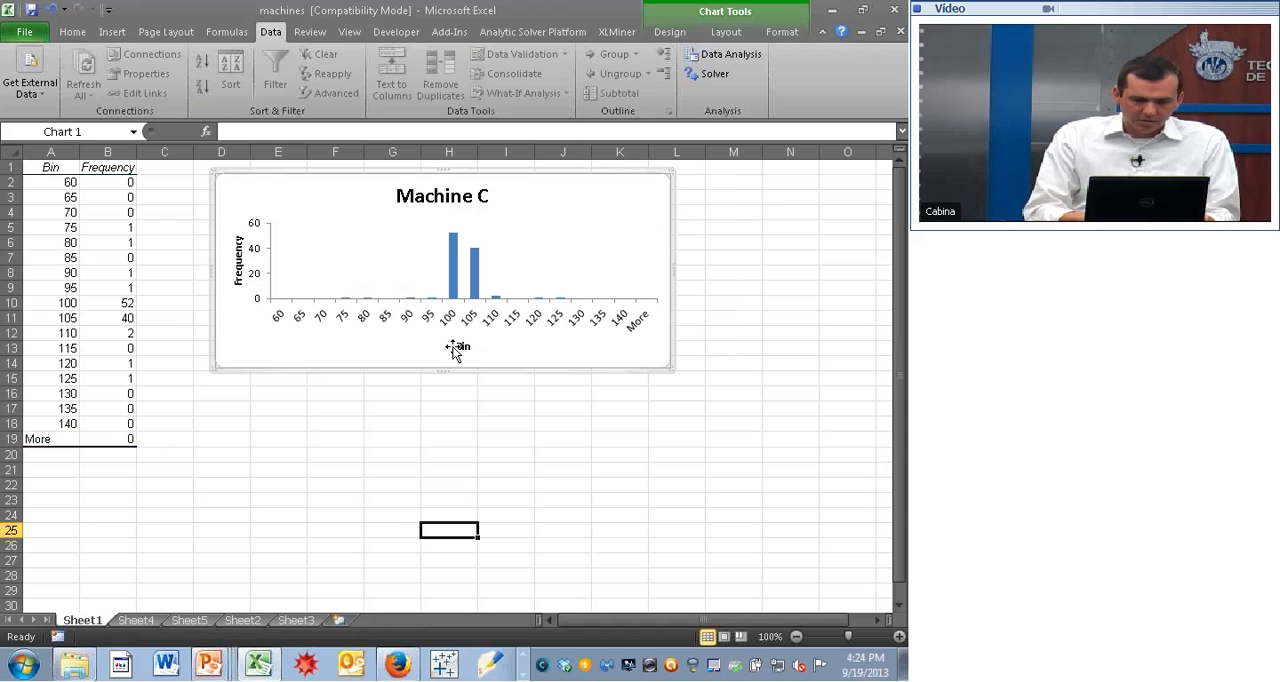
{"action": "left_click", "coordinate": [84, 620]}
{"action": "key", "text": "ctrl+v"}
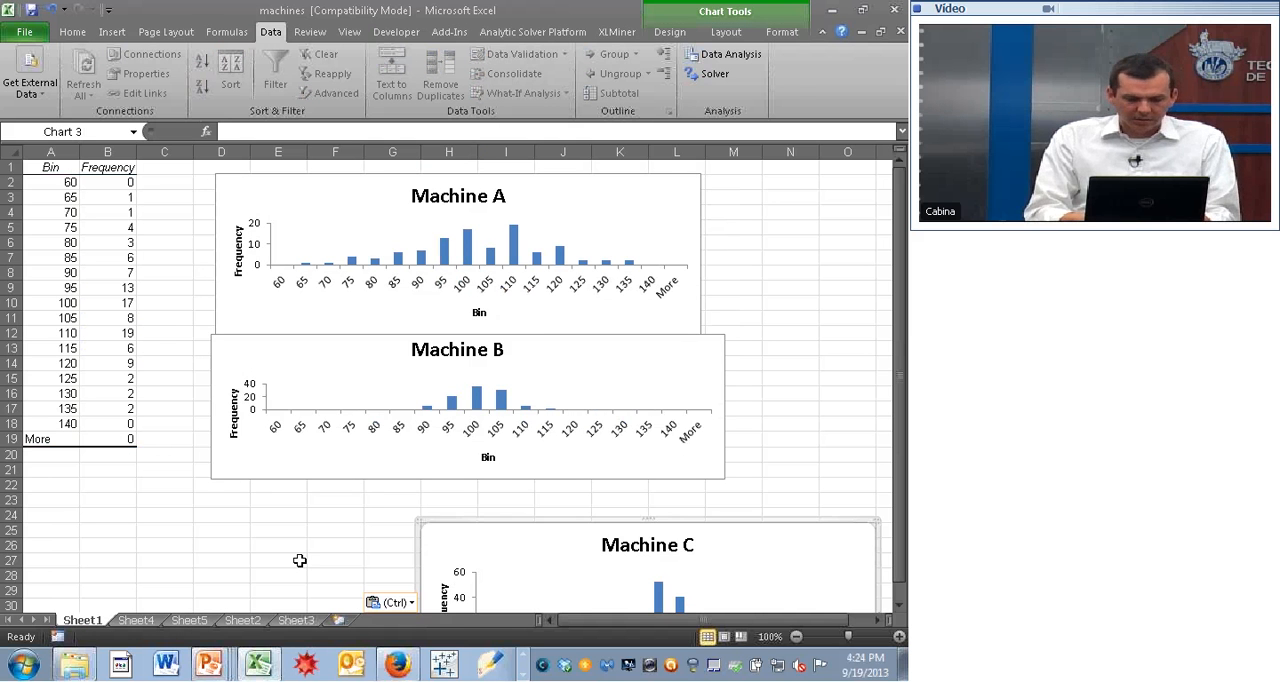
{"action": "left_click_drag", "start_coordinate": [565, 530], "coordinate": [403, 380]}
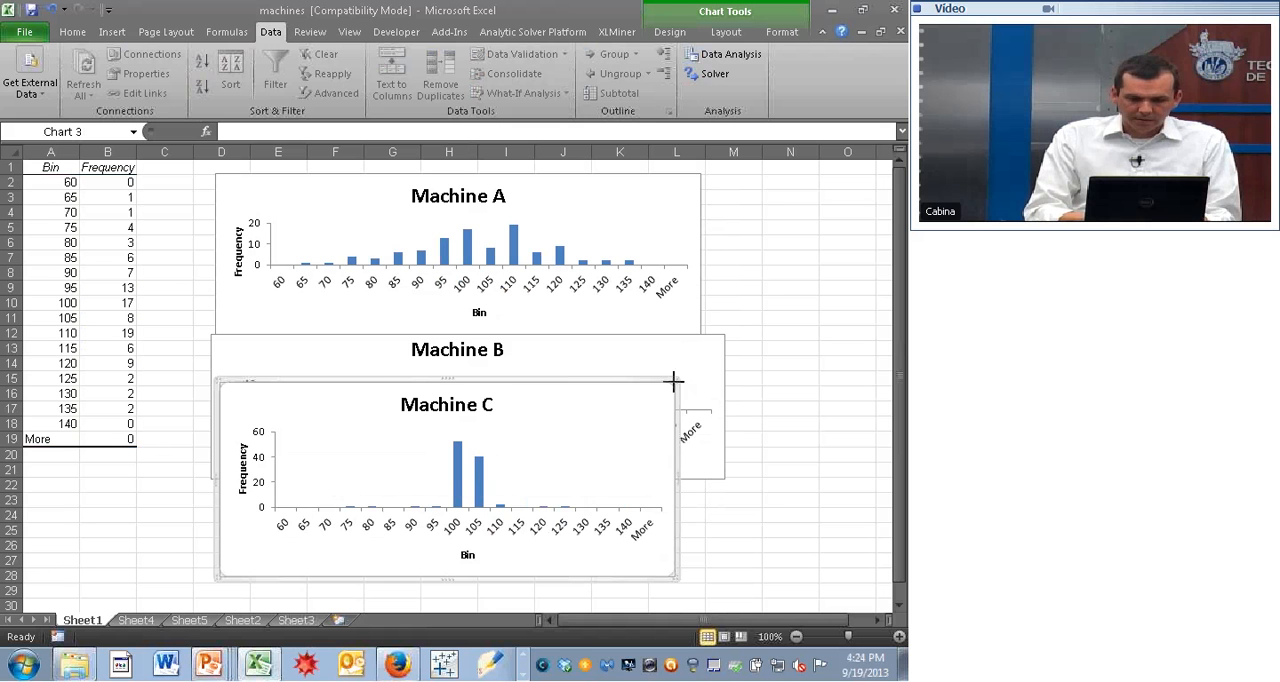
{"action": "left_click_drag", "start_coordinate": [675, 386], "coordinate": [656, 452]}
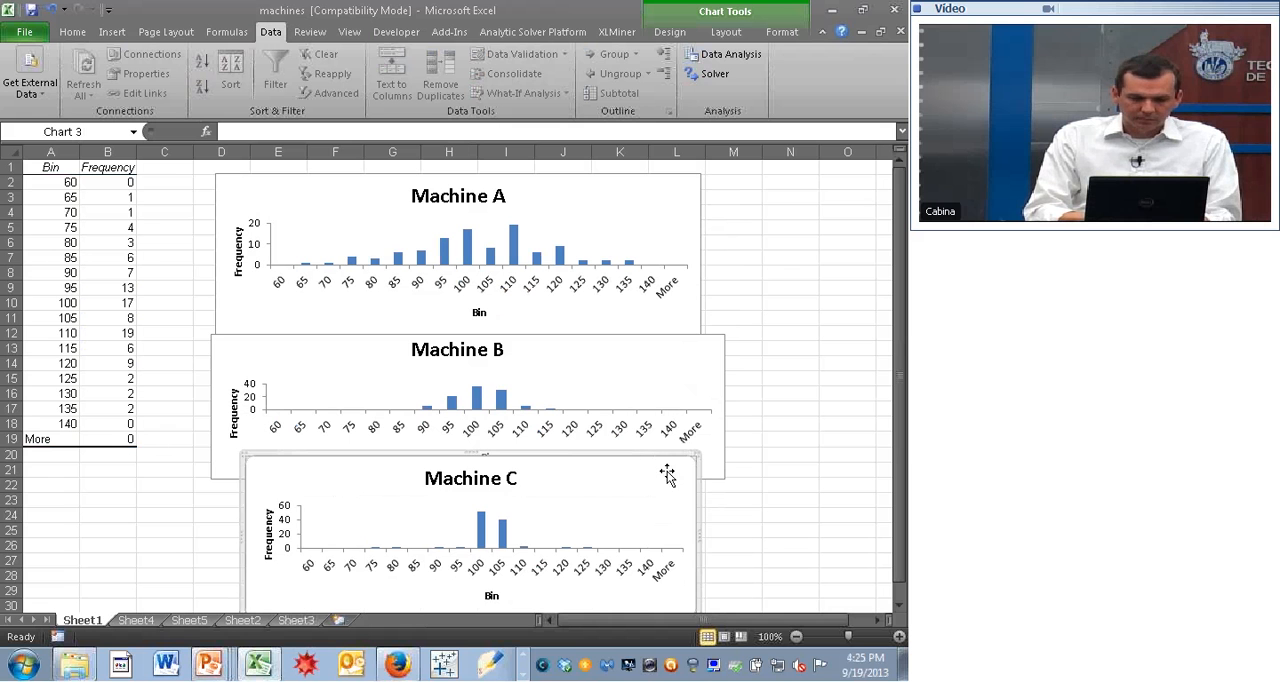
- Widen the Machine C chart from column D to just inside column M, and narrow the Machine B chart to about the start of column M
{"action": "left_click_drag", "start_coordinate": [696, 541], "coordinate": [718, 538]}
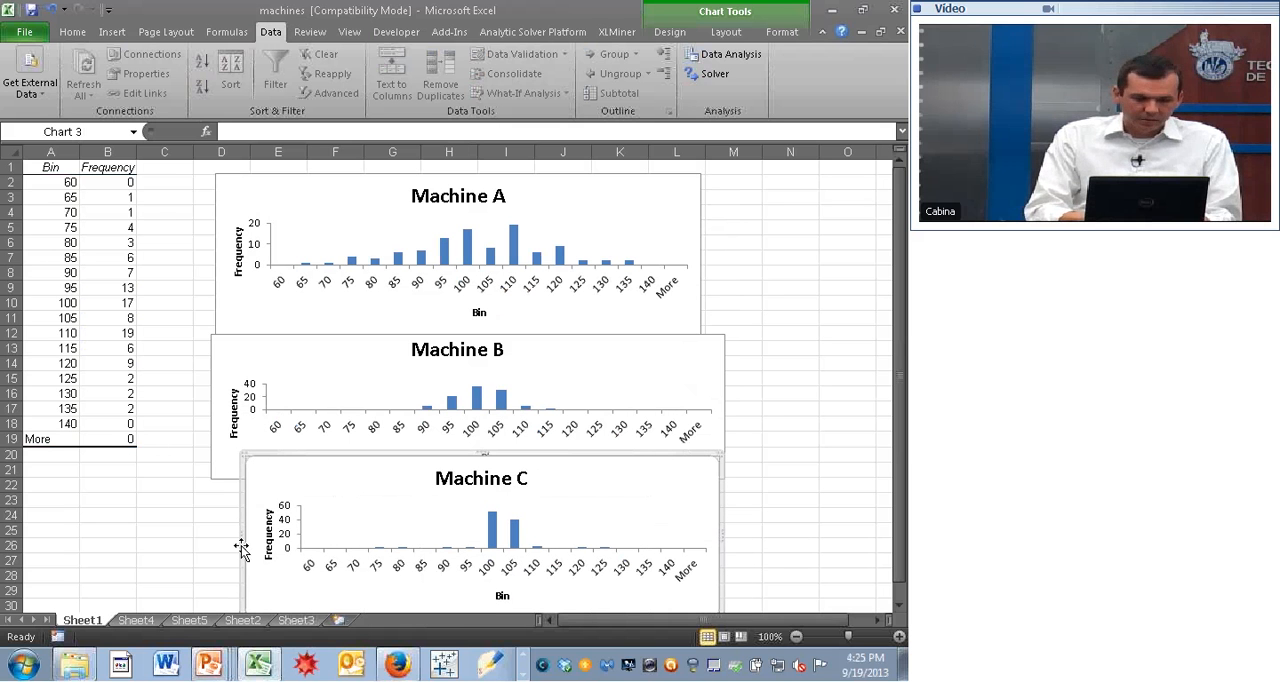
{"action": "left_click_drag", "start_coordinate": [242, 545], "coordinate": [214, 543]}
{"action": "left_click", "coordinate": [722, 374]}
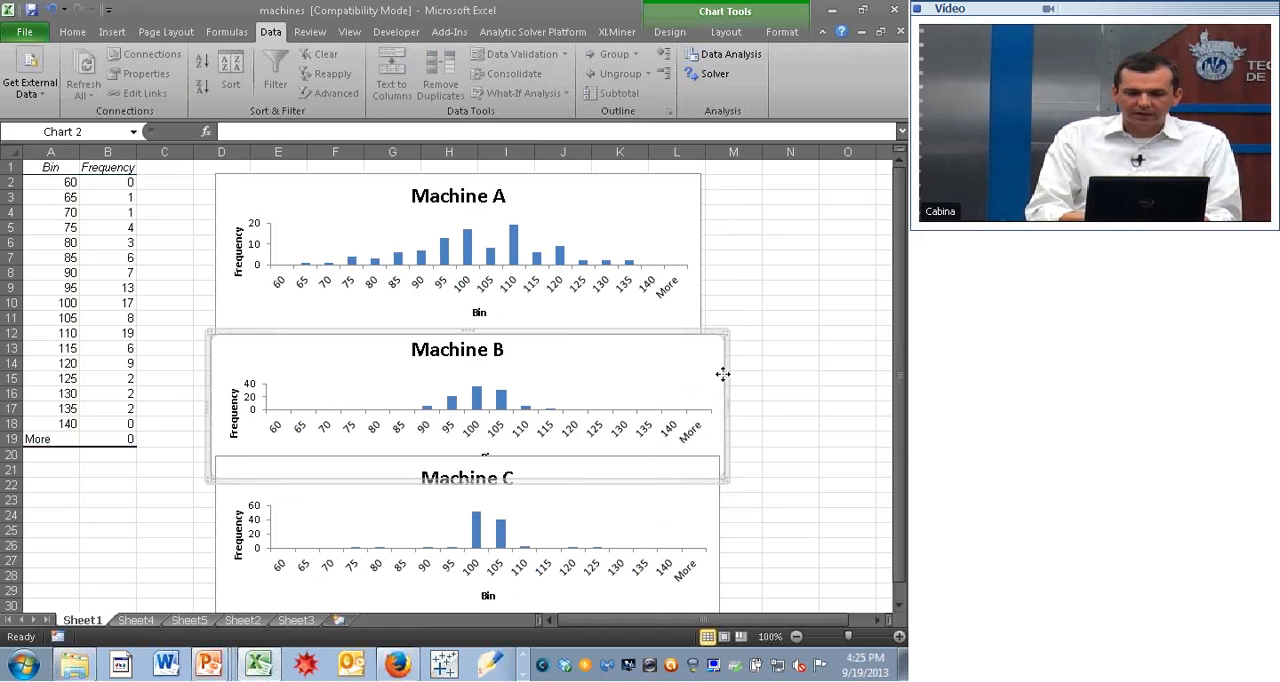
{"action": "left_click_drag", "start_coordinate": [729, 404], "coordinate": [709, 400]}
{"action": "left_click", "coordinate": [757, 404]}
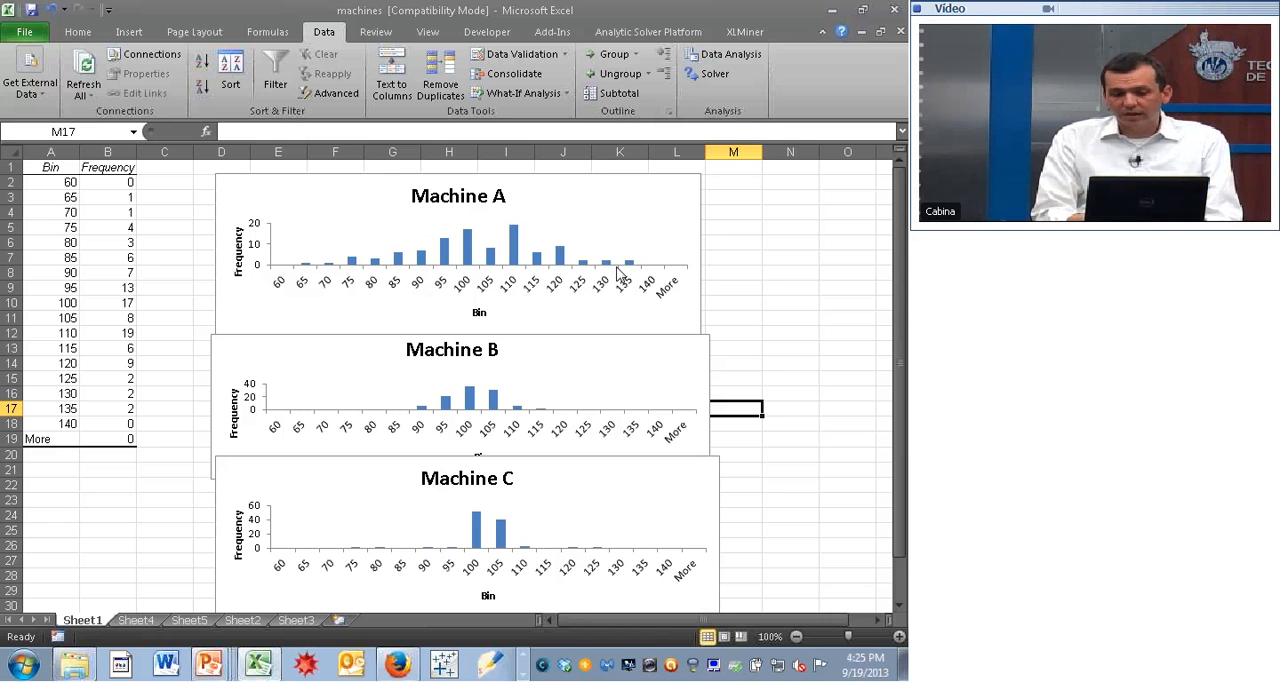
- Delete the Machine A chart from Sheet1 and move the Machine B chart up into its place at about rows 2 to 12
{"action": "left_click", "coordinate": [664, 192]}
{"action": "key", "text": "Delete"}
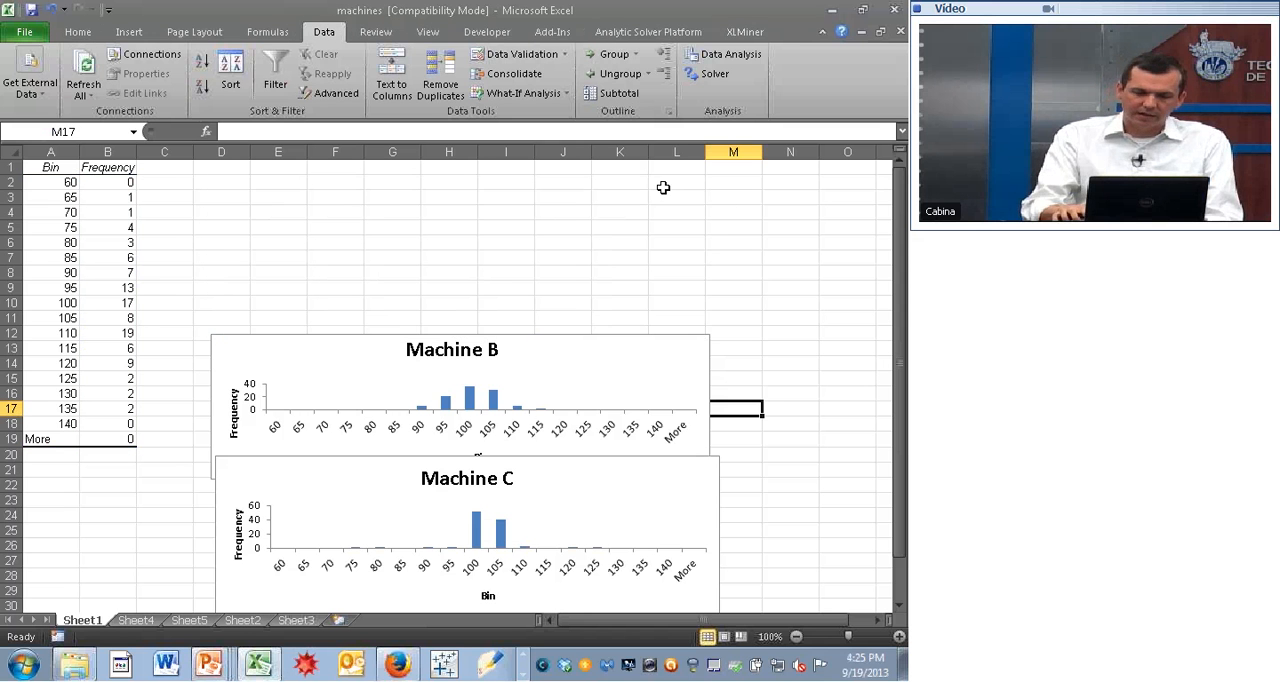
{"action": "left_click", "coordinate": [587, 370]}
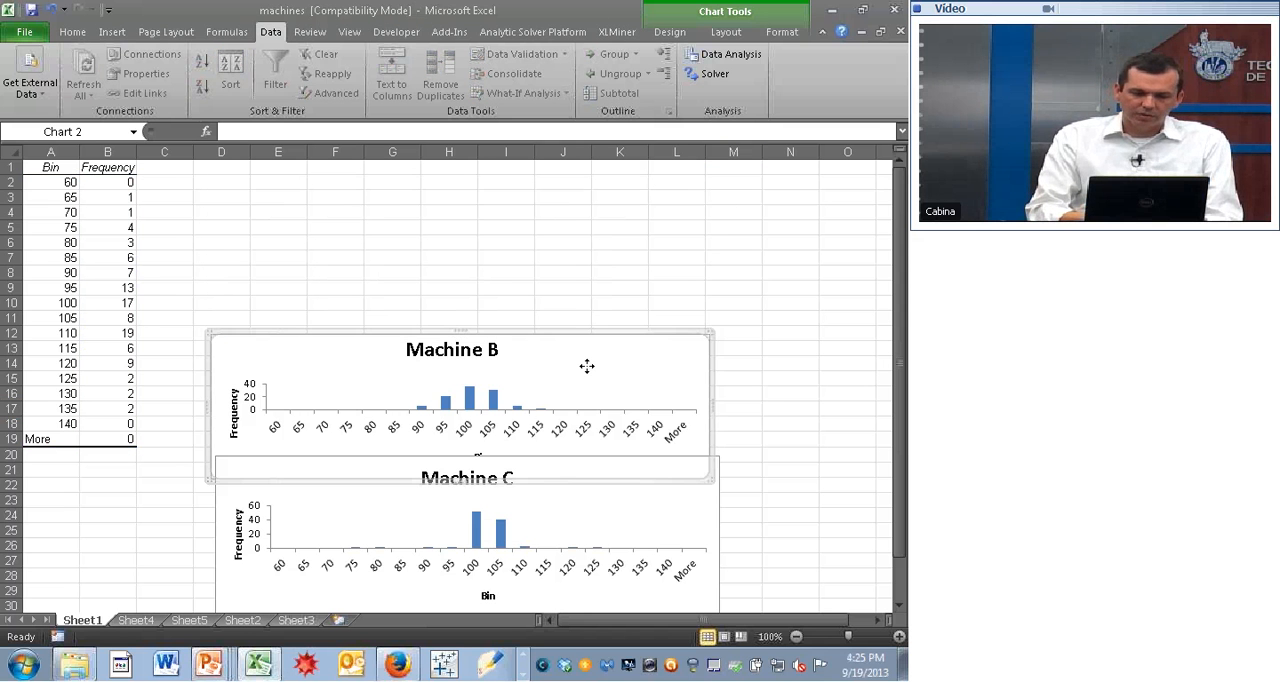
{"action": "left_click_drag", "start_coordinate": [587, 366], "coordinate": [579, 221]}
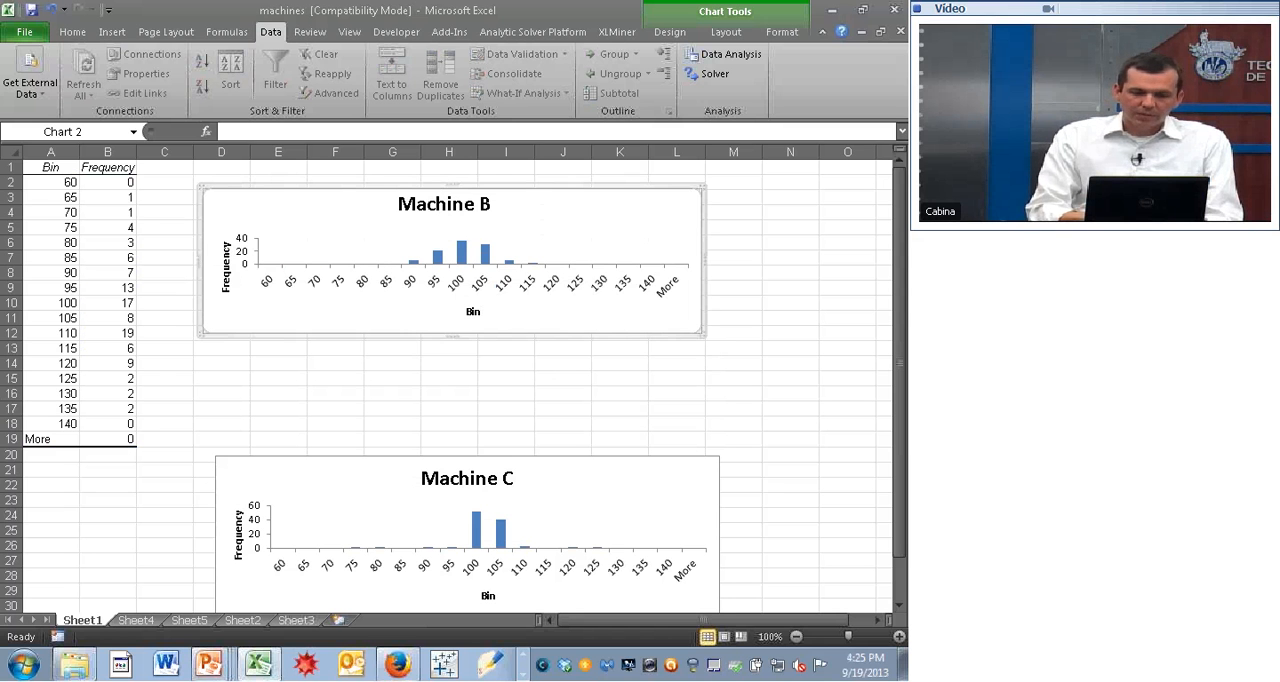
- Enlarge the Machine B chart to about row 14, move the Machine C chart directly beneath it, and extend it to about row 28
{"action": "left_click_drag", "start_coordinate": [698, 337], "coordinate": [720, 377]}
{"action": "left_click", "coordinate": [480, 468]}
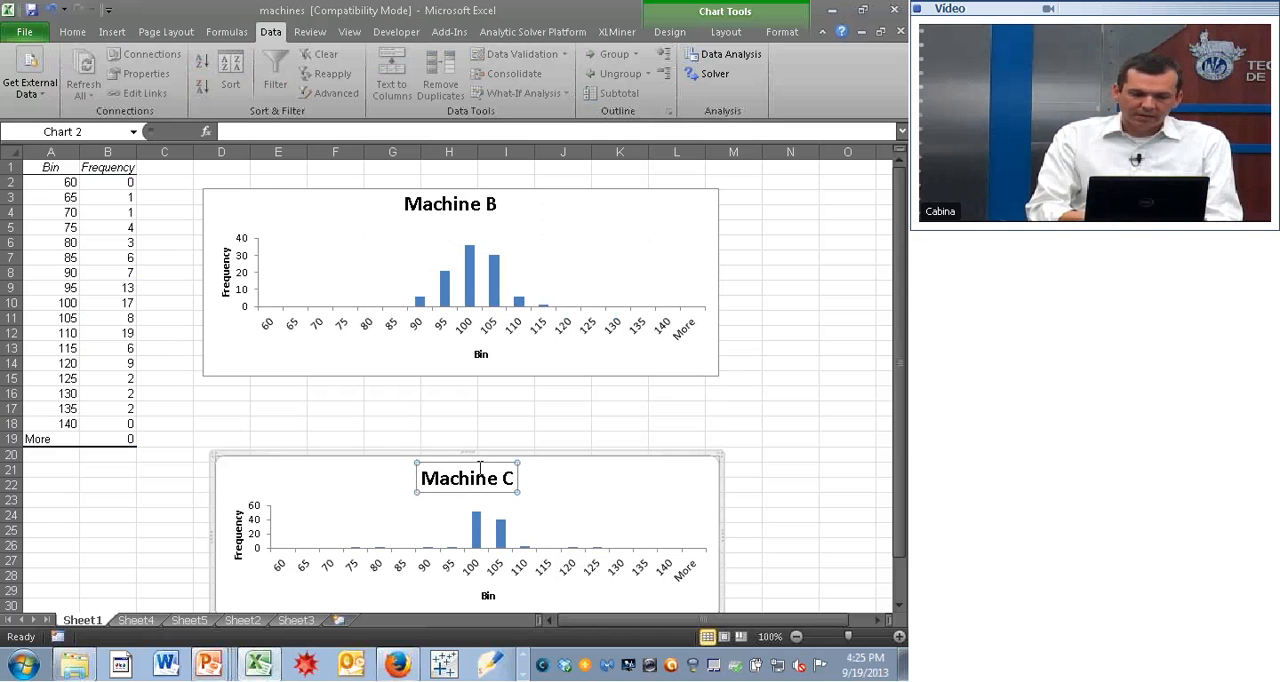
{"action": "left_click_drag", "start_coordinate": [536, 462], "coordinate": [522, 386]}
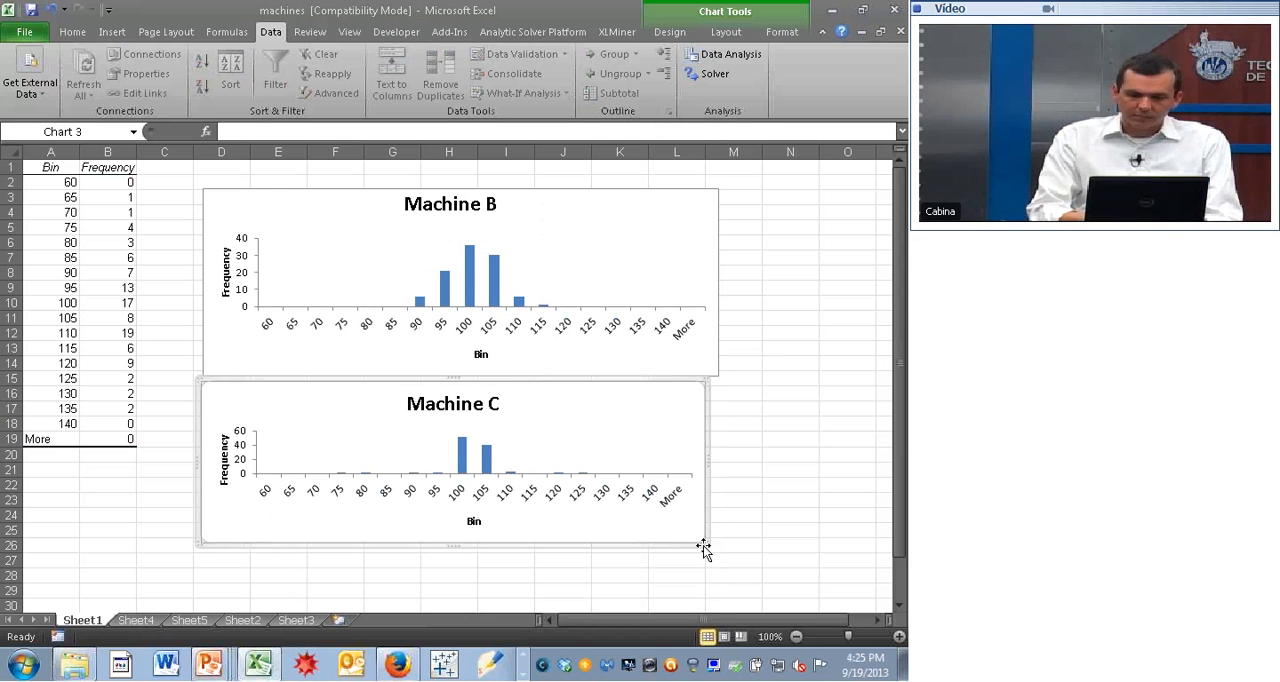
{"action": "left_click_drag", "start_coordinate": [704, 549], "coordinate": [714, 587]}
{"action": "left_click", "coordinate": [786, 488]}
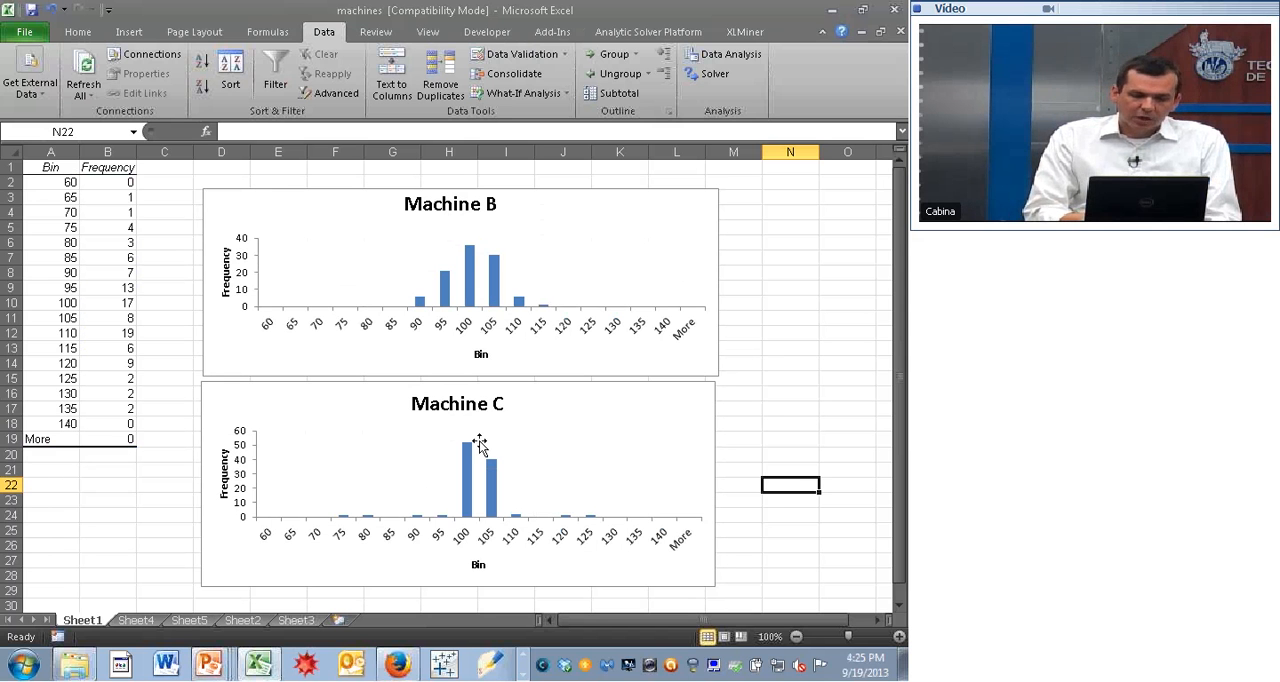
{"action": "mouse_move", "coordinate": [471, 515]}
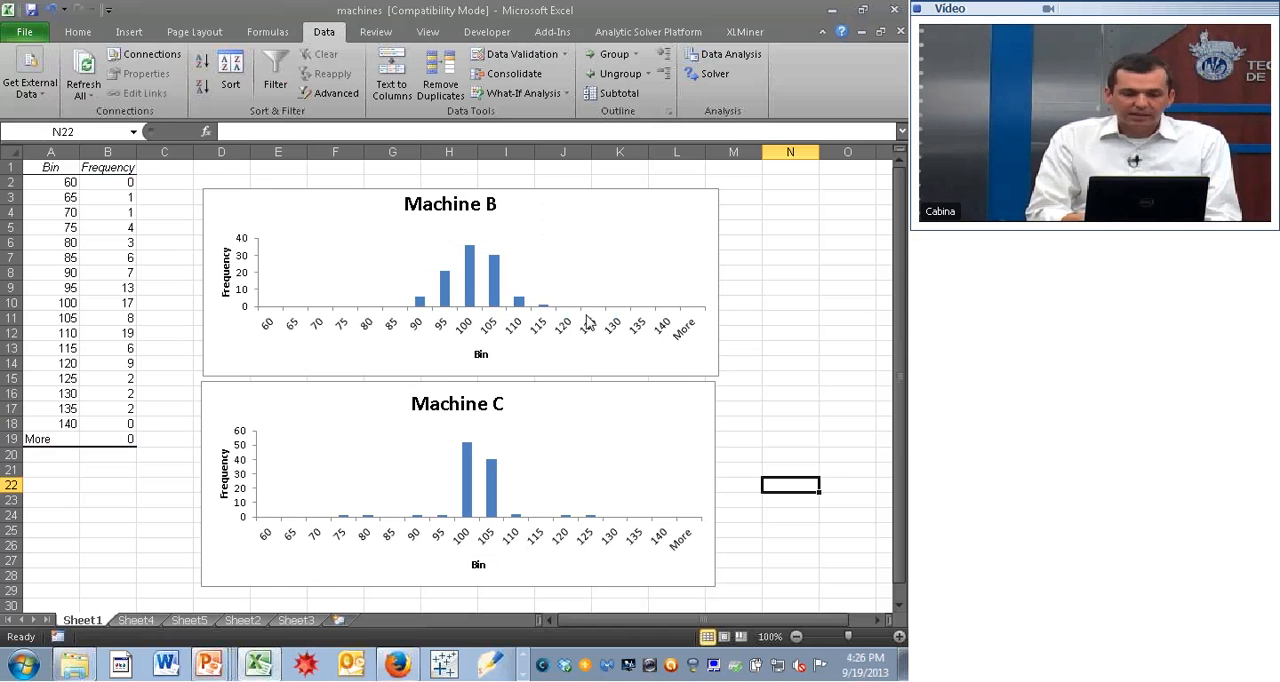
{"action": "left_click", "coordinate": [759, 341]}
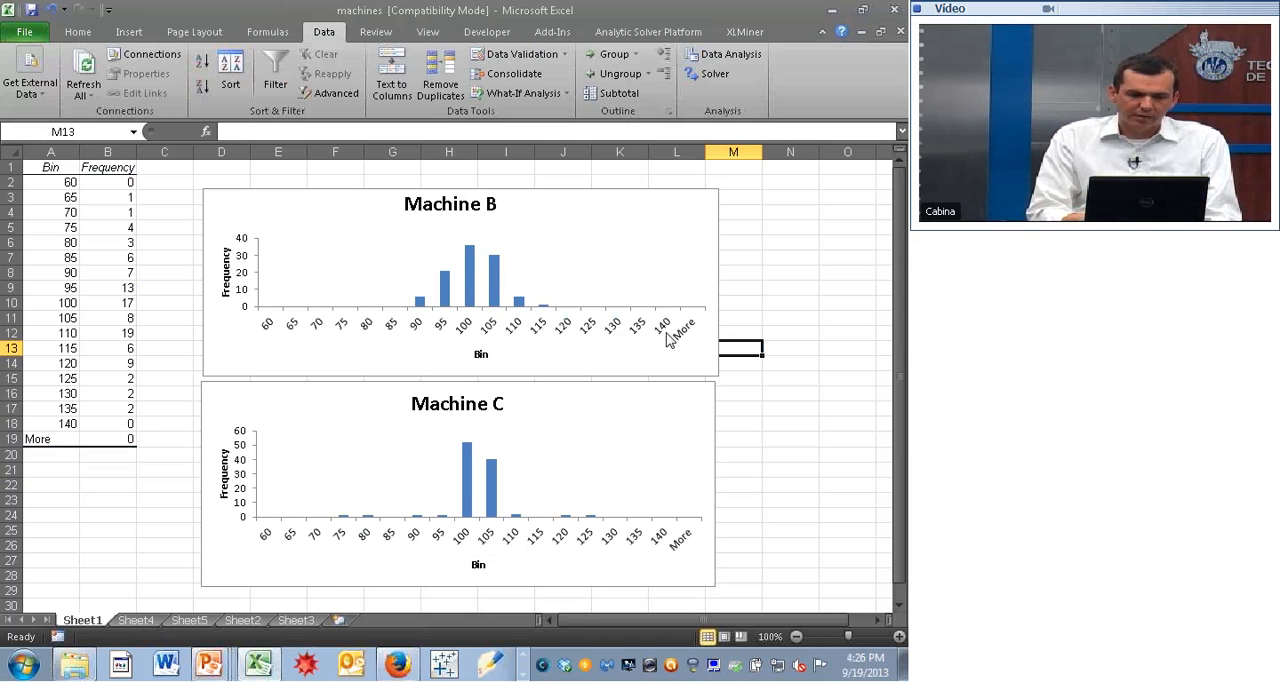
{"action": "left_click", "coordinate": [120, 34]}
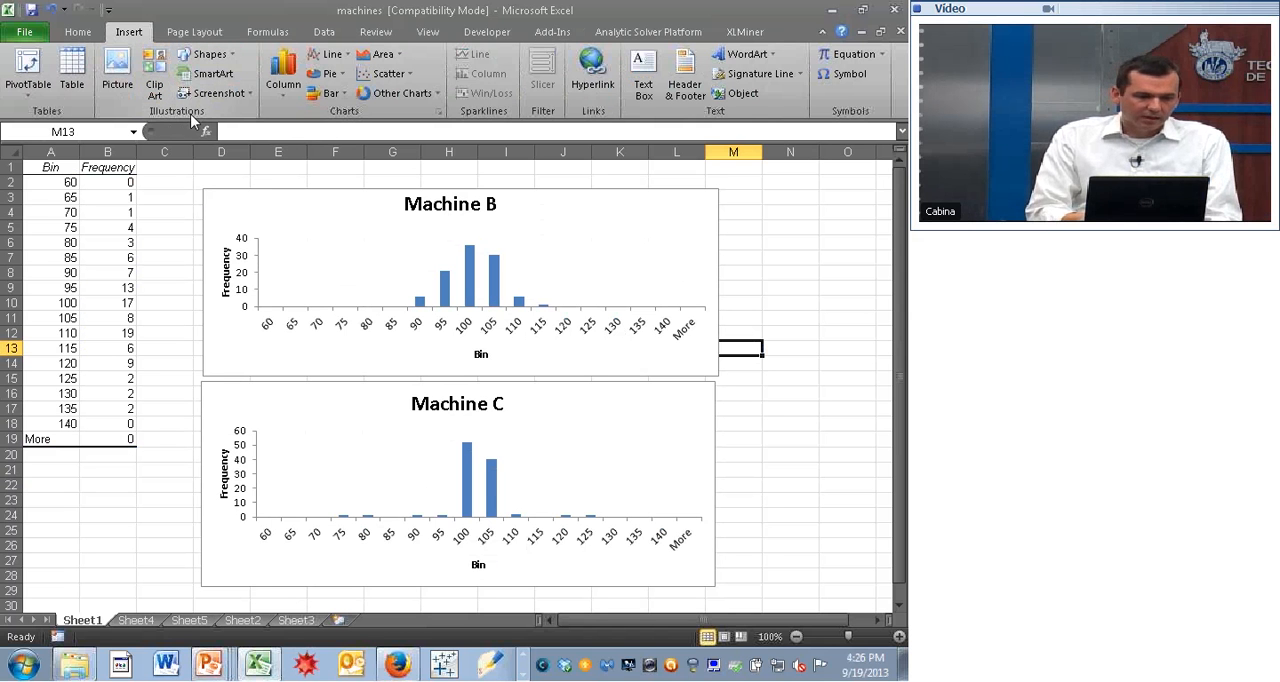
{"action": "left_click", "coordinate": [122, 78]}
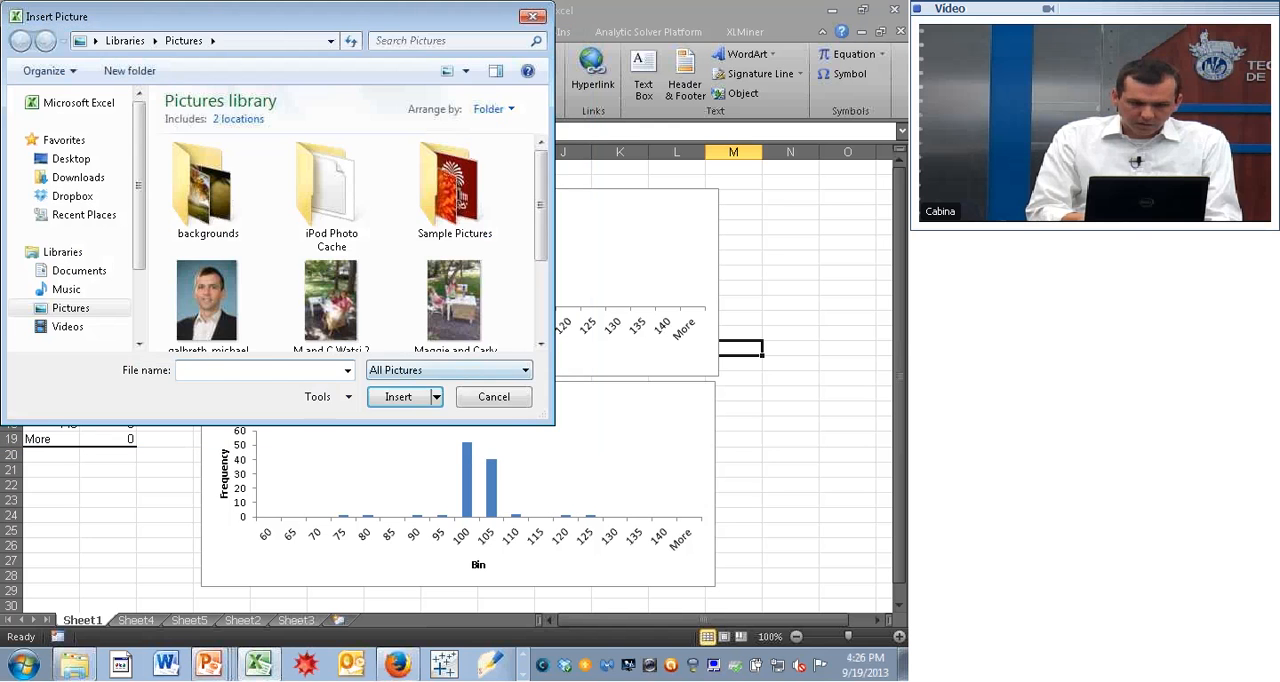
{"action": "left_click", "coordinate": [482, 398]}
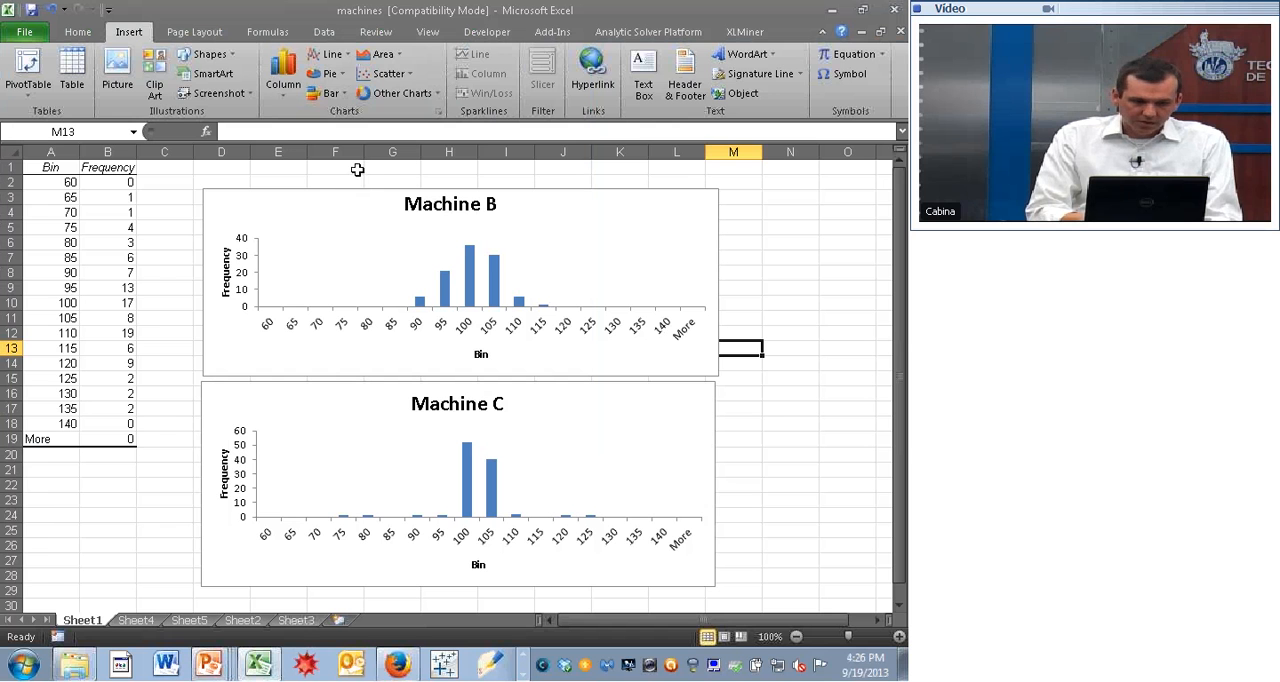
- Draw a near-vertical straight line about 4.13" tall across both charts, between the 95 and 100 bars
{"action": "left_click", "coordinate": [208, 54]}
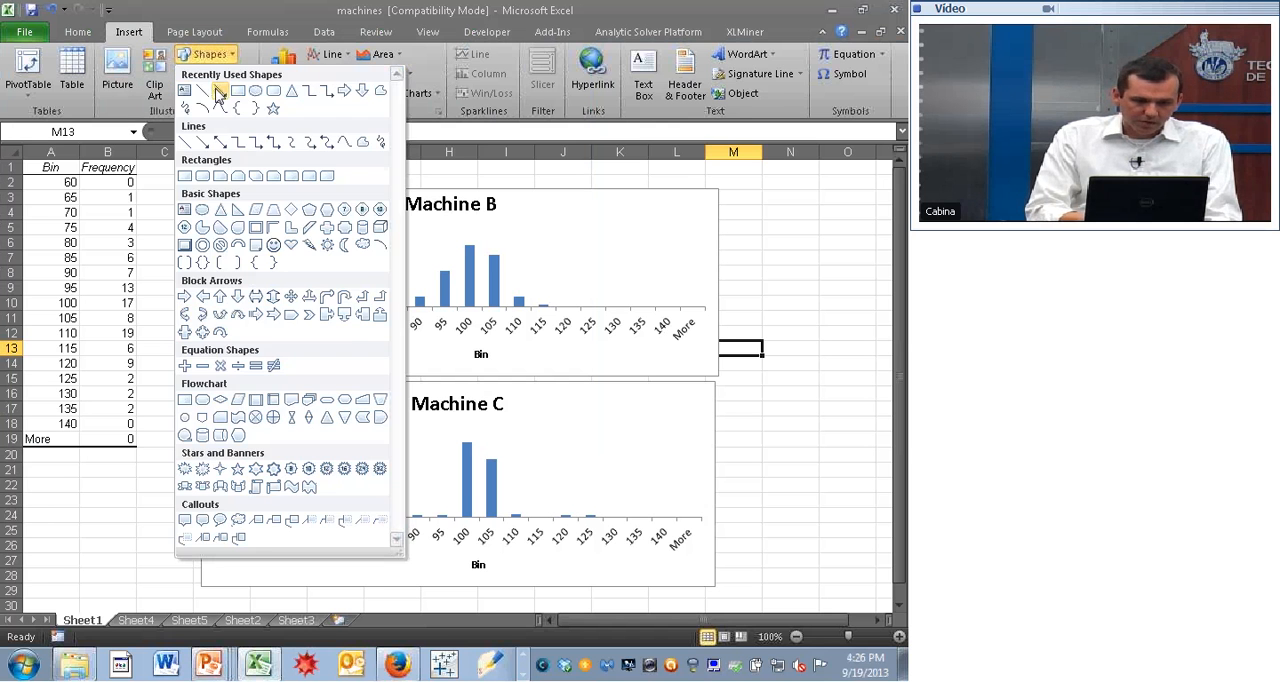
{"action": "left_click", "coordinate": [219, 92]}
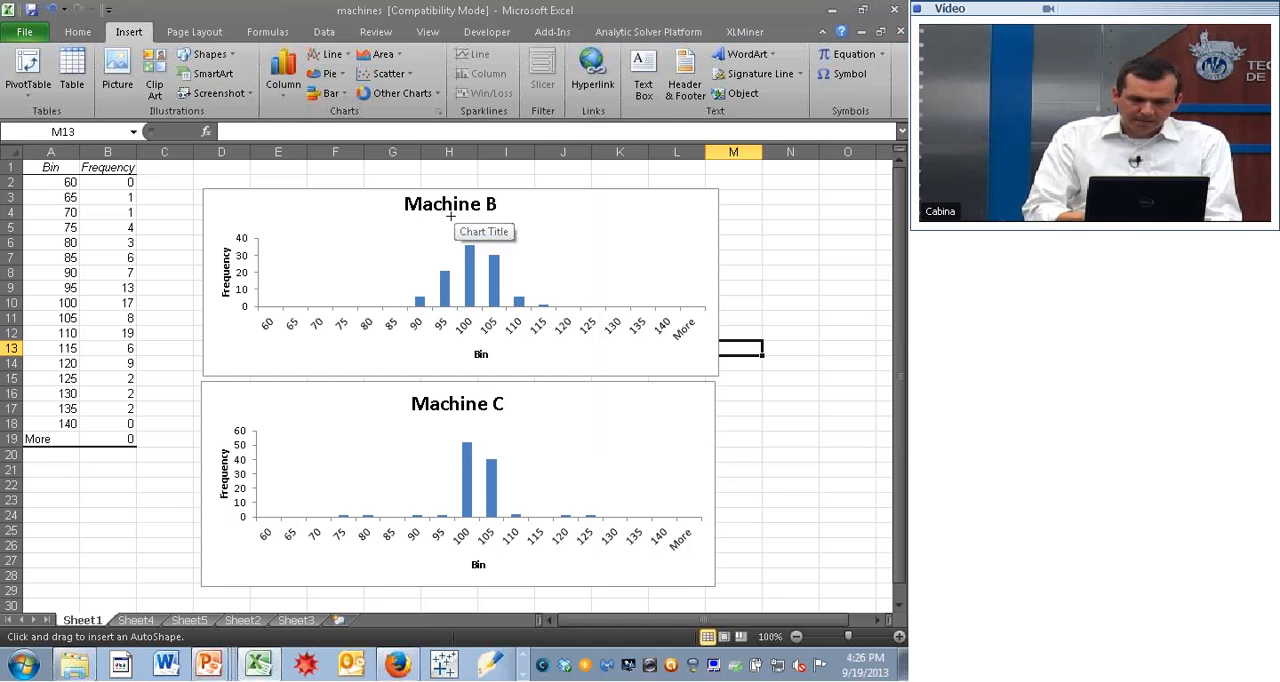
{"action": "left_click_drag", "start_coordinate": [450, 215], "coordinate": [451, 567]}
{"action": "left_click_drag", "start_coordinate": [452, 567], "coordinate": [453, 567]}
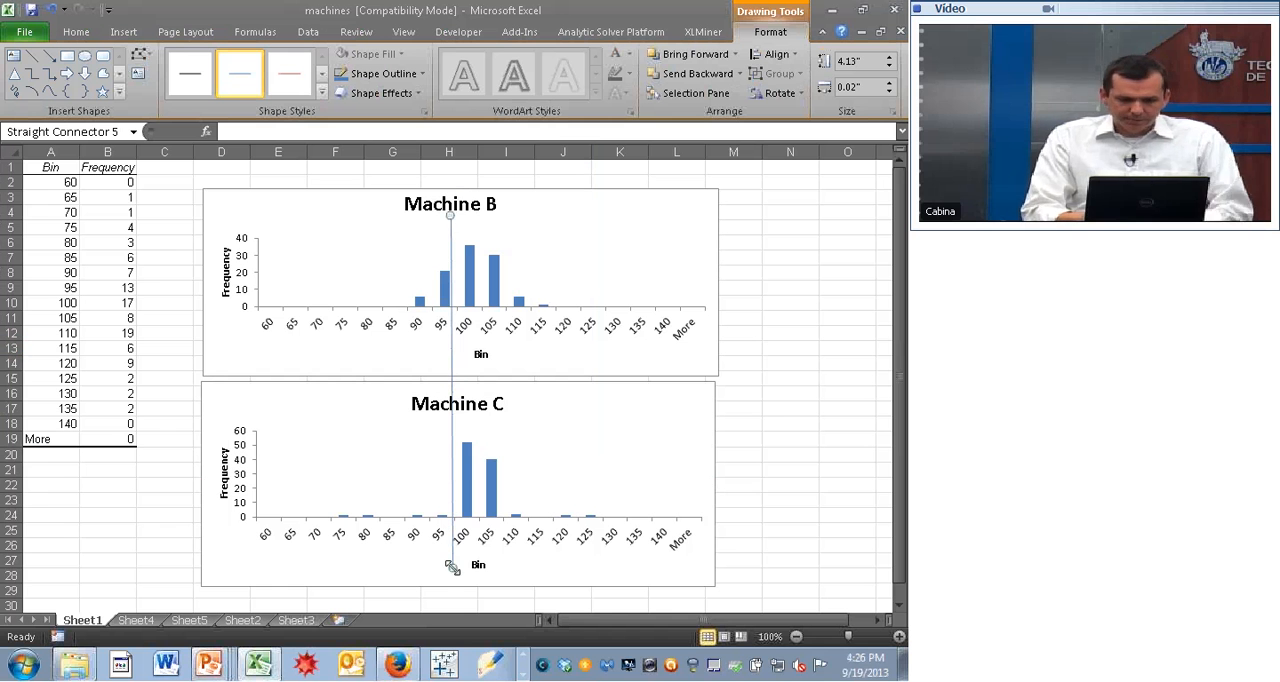
- Duplicate the vertical line and place the copy between the 105 and 110 bars, roughly level with the first line
{"action": "key", "text": "ctrl+c"}
{"action": "key", "text": "ctrl+v"}
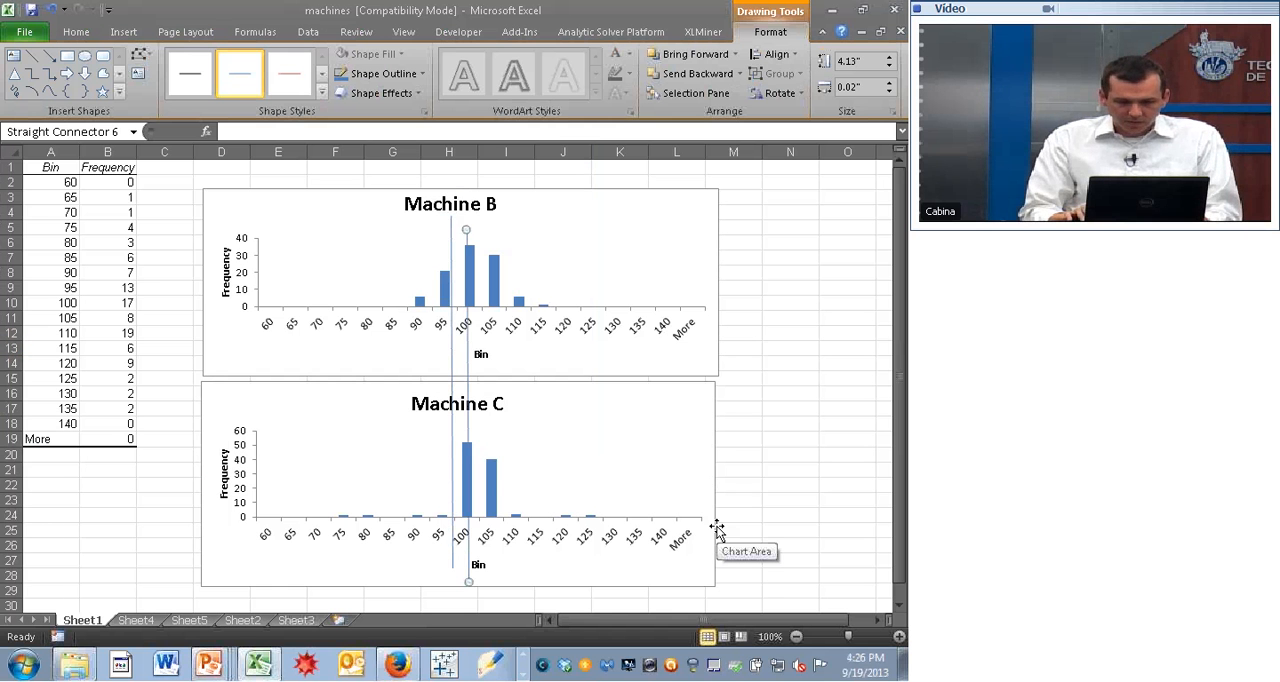
{"action": "key", "text": "Right"}
{"action": "key", "text": "Right"}
{"action": "key", "text": "Right"}
{"action": "key", "text": "Right"}
{"action": "key", "text": "Right"}
{"action": "key", "text": "Right"}
{"action": "key", "text": "Right"}
{"action": "key", "text": "Right"}
{"action": "key", "text": "Right"}
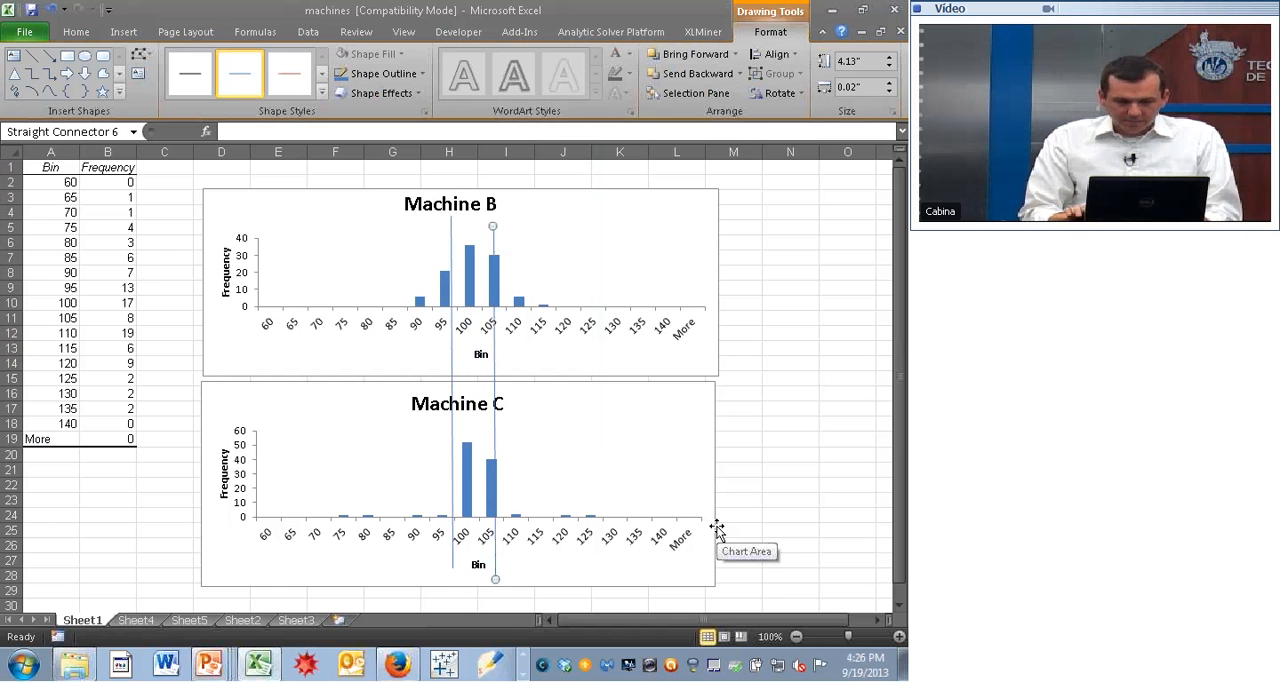
{"action": "key", "text": "Up"}
{"action": "key", "text": "Up"}
{"action": "key", "text": "Up"}
{"action": "key", "text": "Up"}
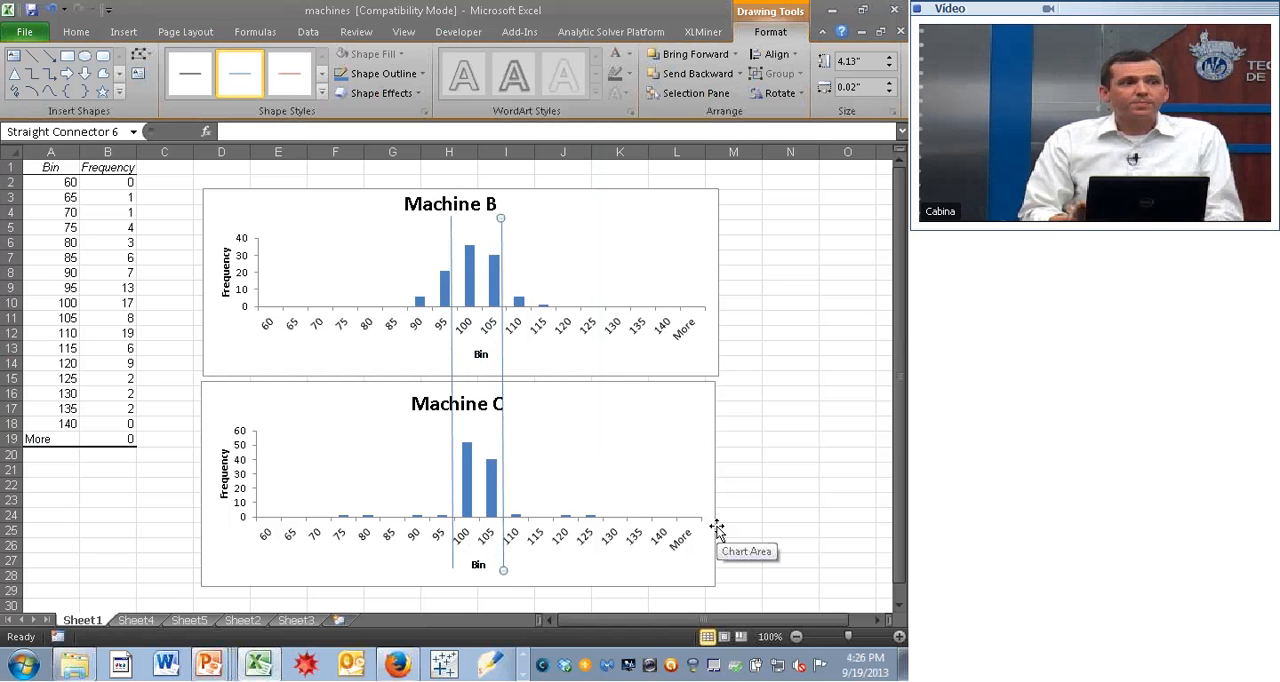
{"action": "key", "text": "Escape"}
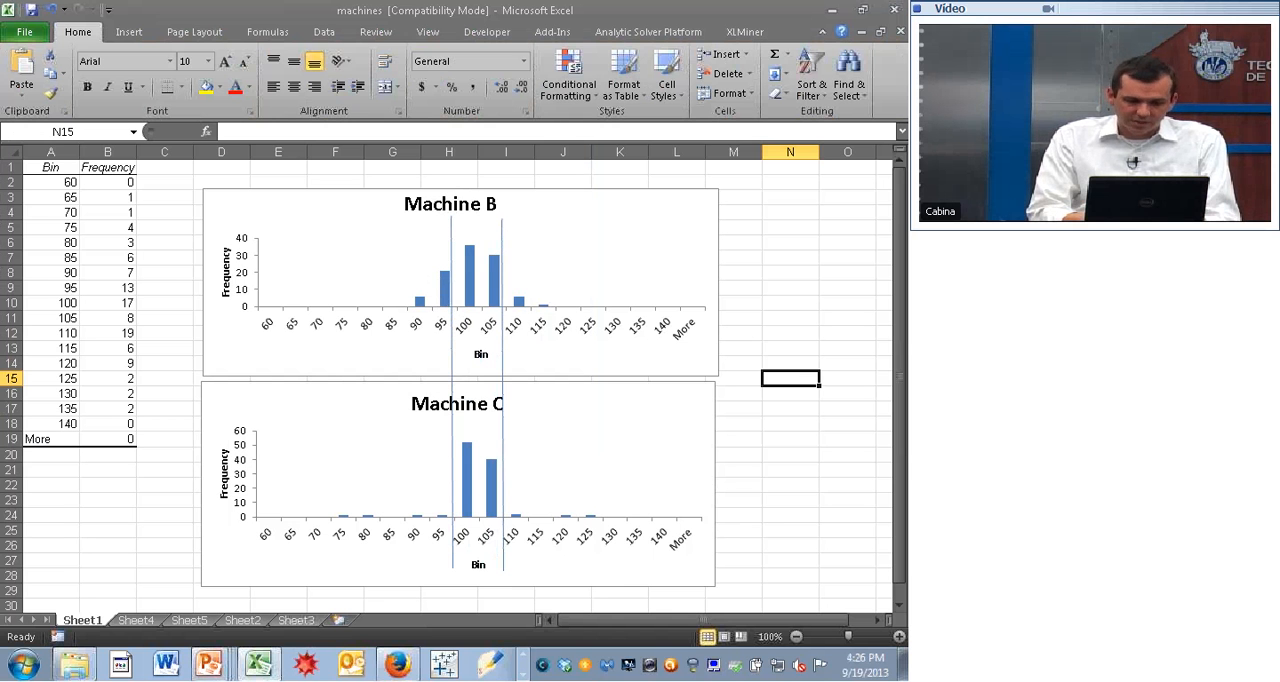
- Move the first vertical line to between bins 85 and 90, and the second to between bins 115 and 120
{"action": "mouse_move", "coordinate": [488, 489]}
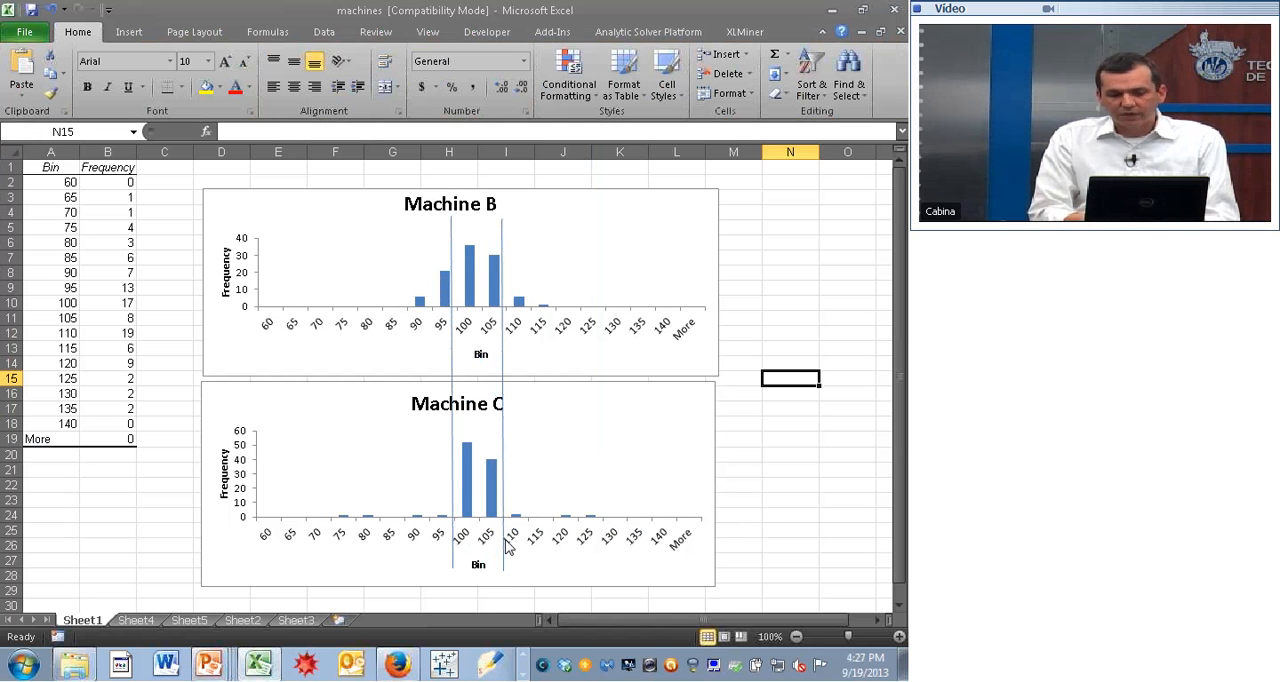
{"action": "mouse_move", "coordinate": [591, 522]}
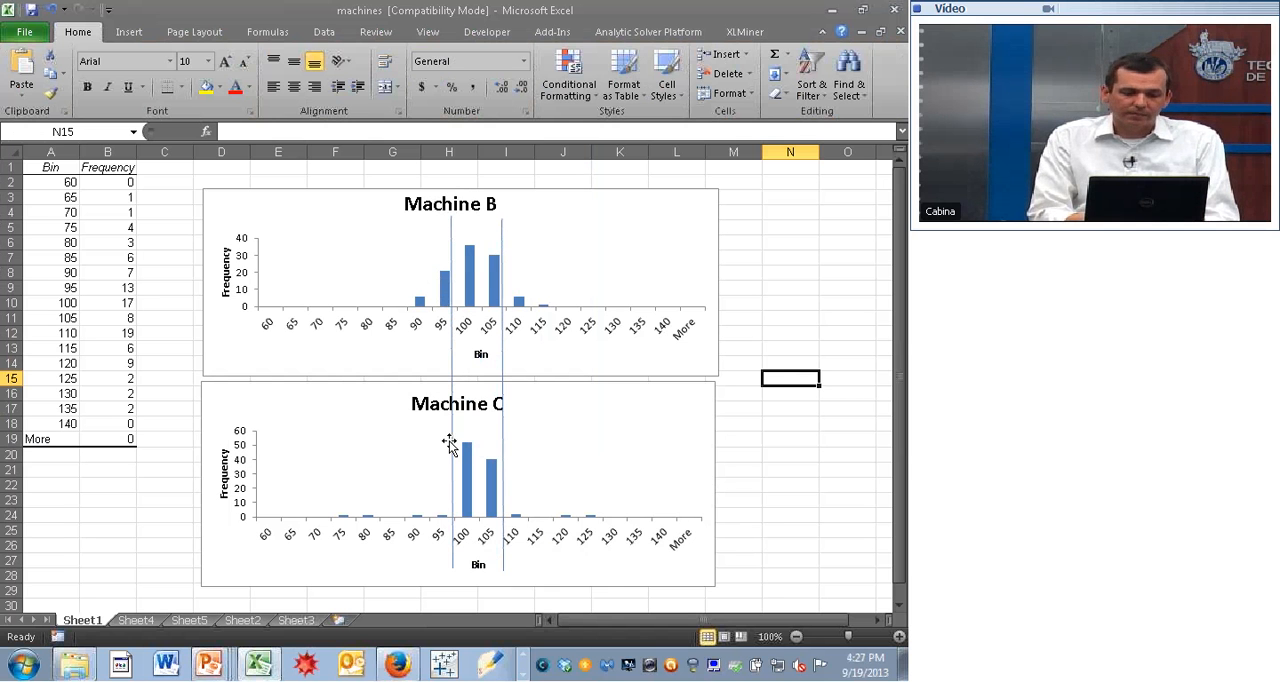
{"action": "left_click_drag", "start_coordinate": [450, 362], "coordinate": [410, 440]}
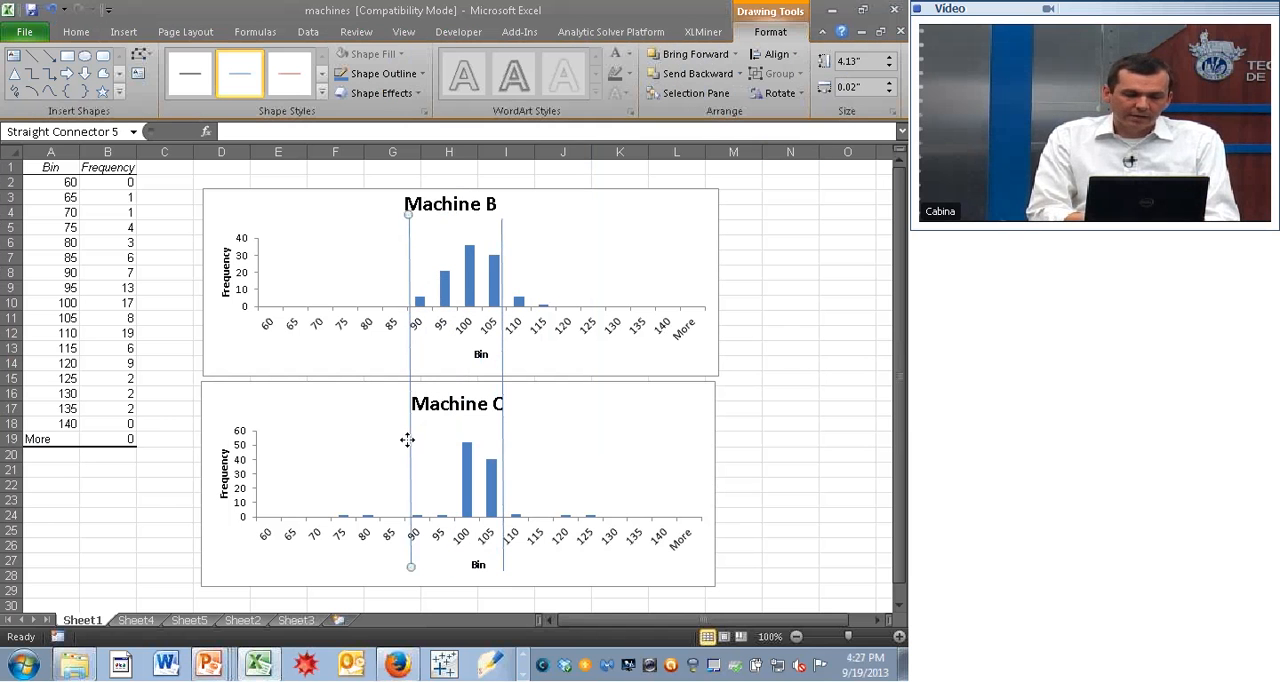
{"action": "left_click_drag", "start_coordinate": [503, 440], "coordinate": [552, 436]}
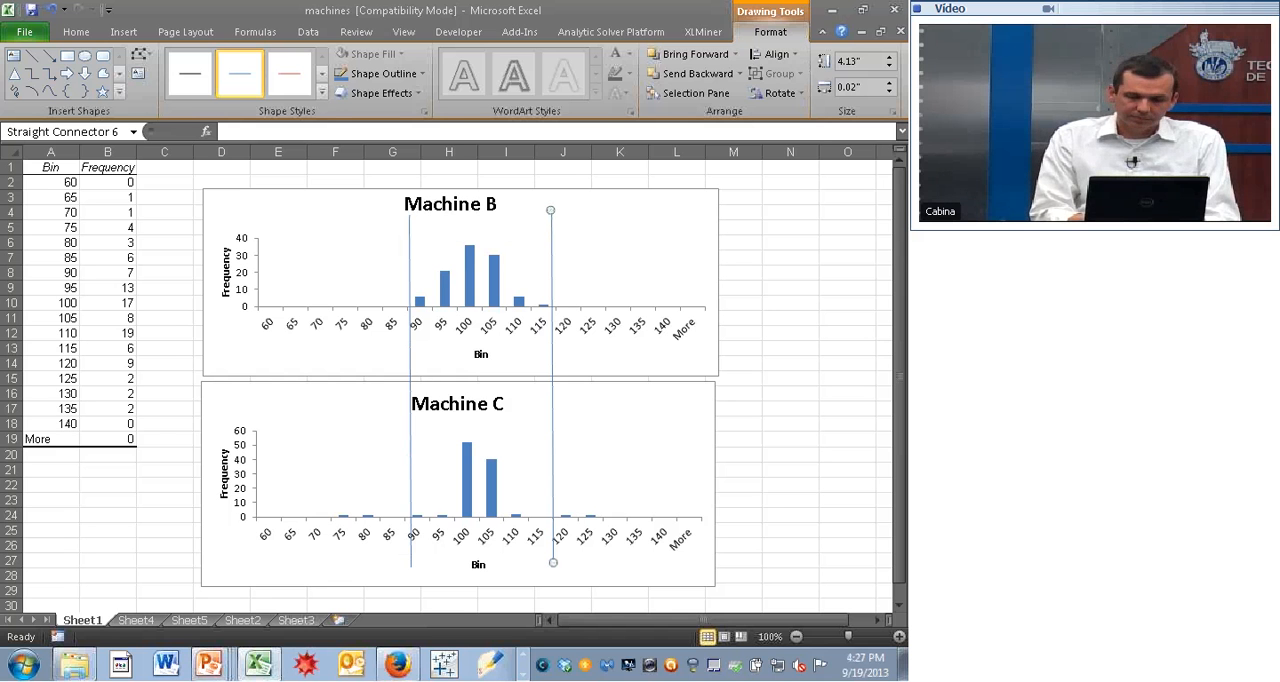
{"action": "left_click", "coordinate": [790, 397]}
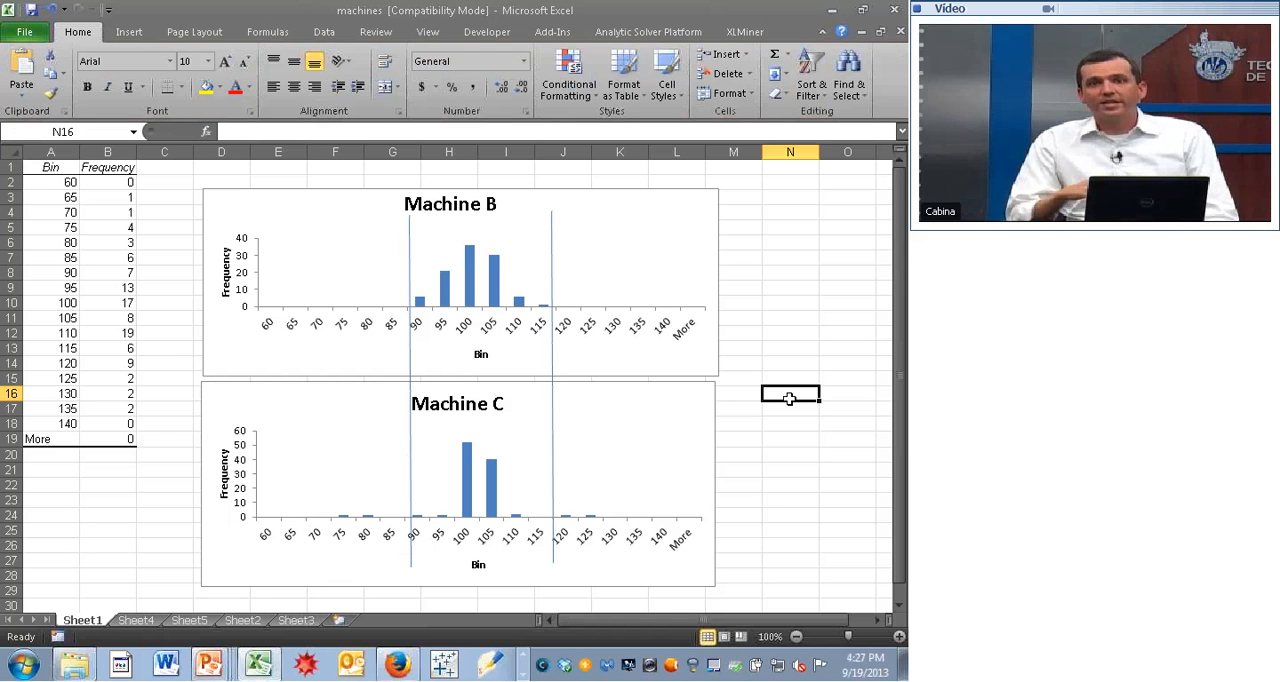